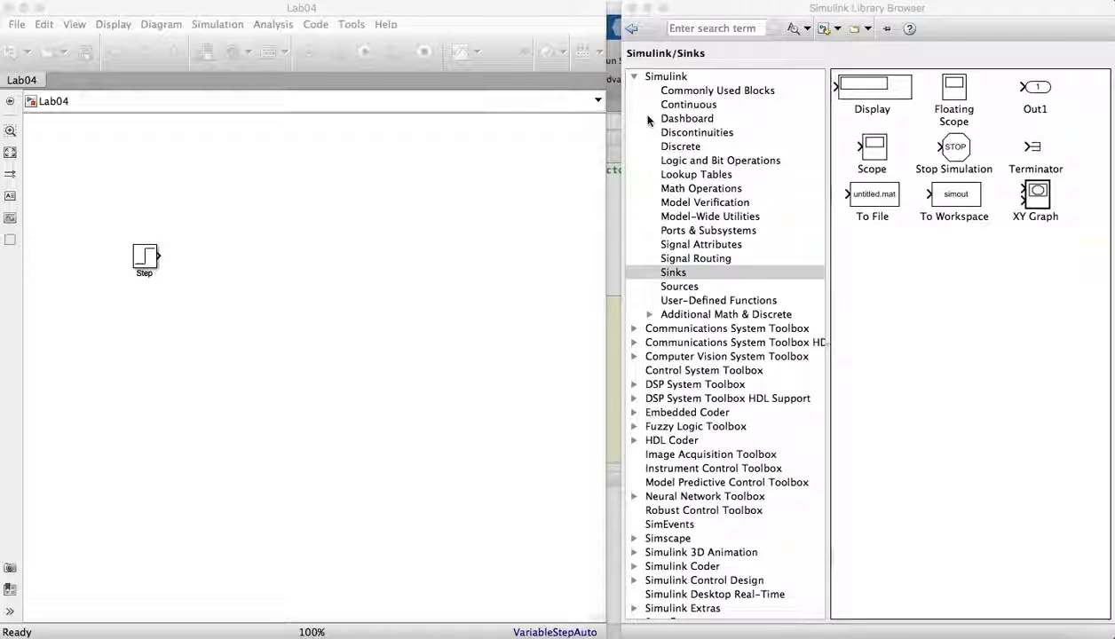
- Browse the Sources and Sinks libraries to review the available blocks
{"action": "left_click", "coordinate": [688, 284]}
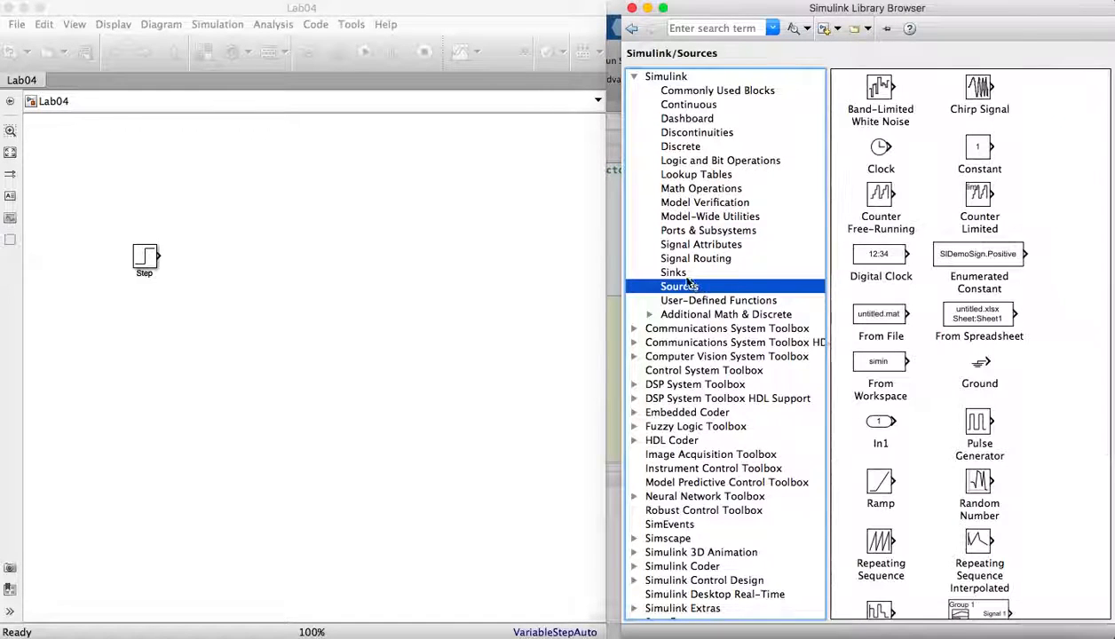
{"action": "left_click", "coordinate": [685, 275]}
{"action": "left_click", "coordinate": [683, 288]}
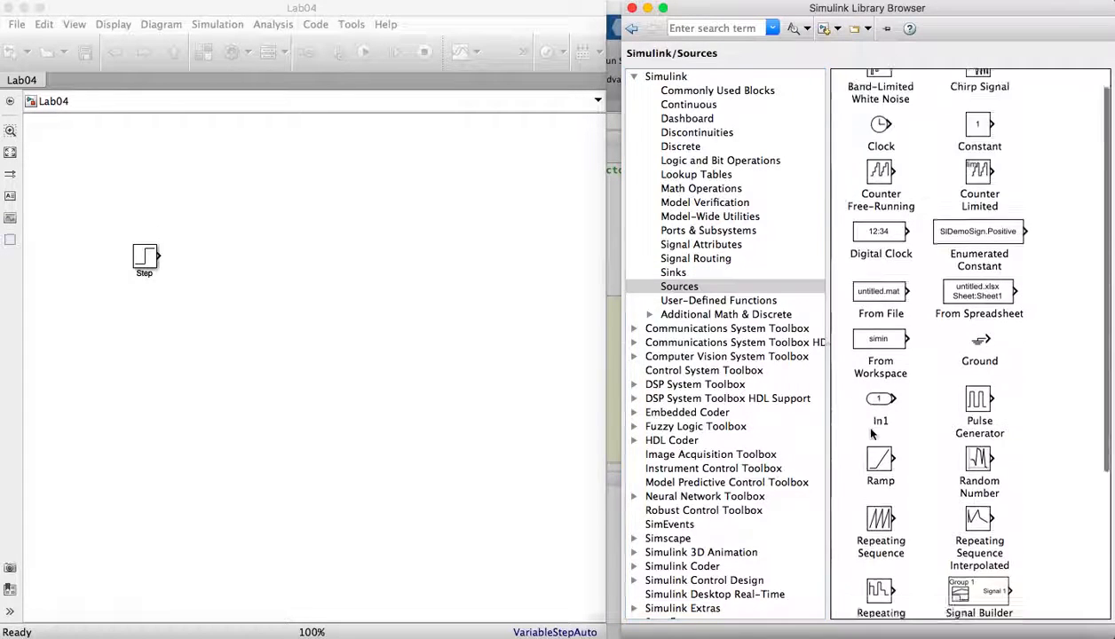
{"action": "scroll", "coordinate": [961, 548], "scroll_direction": "down", "scroll_amount": 5}
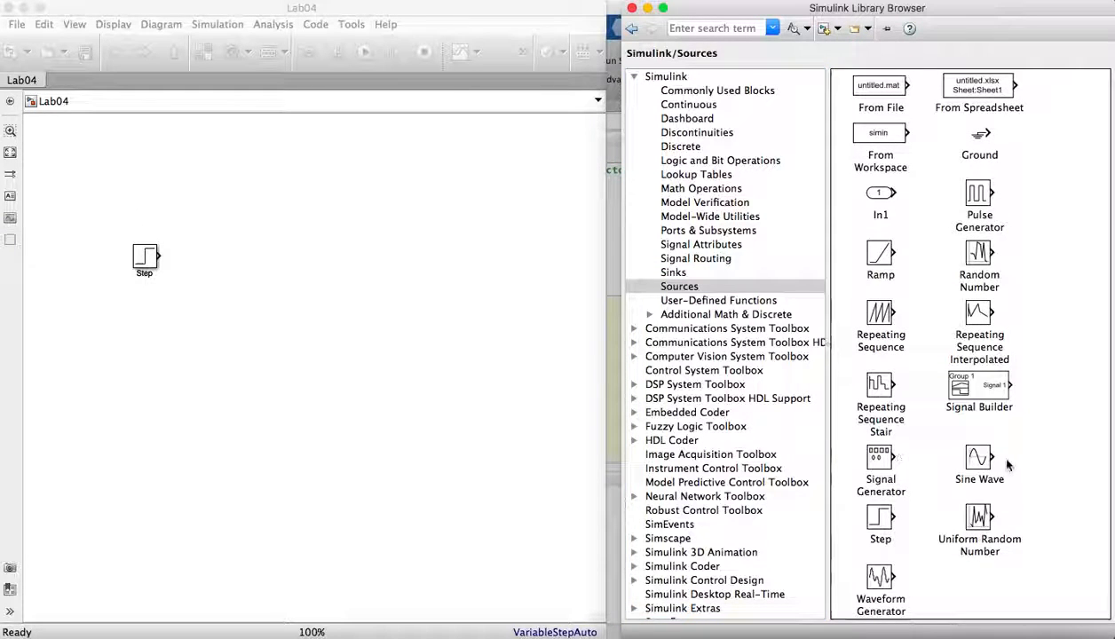
{"action": "mouse_move", "coordinate": [1002, 462]}
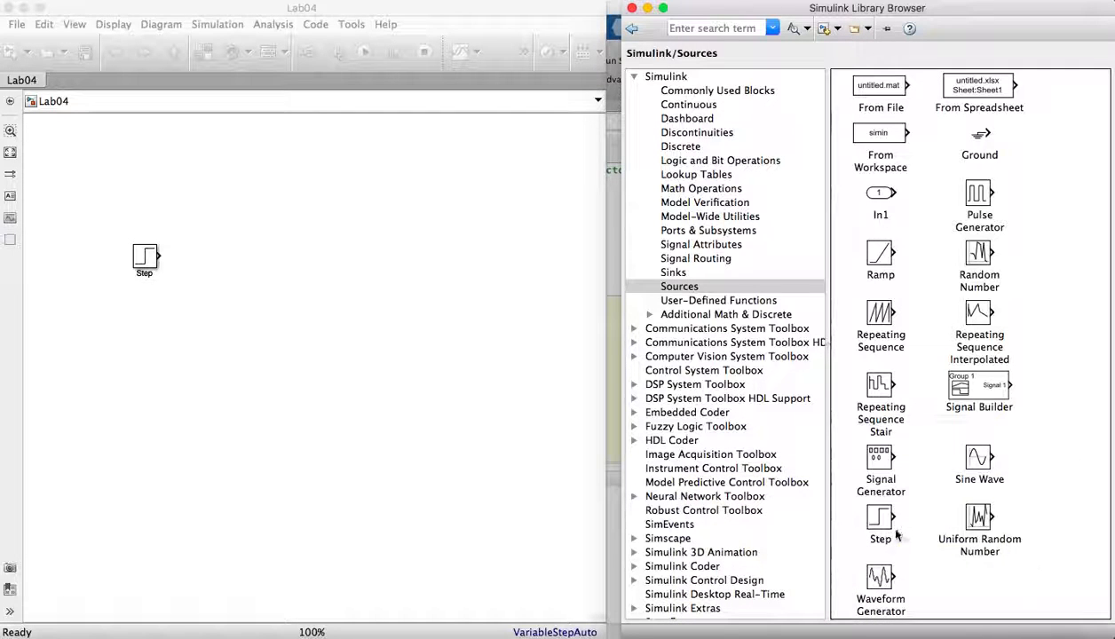
{"action": "mouse_move", "coordinate": [1019, 387]}
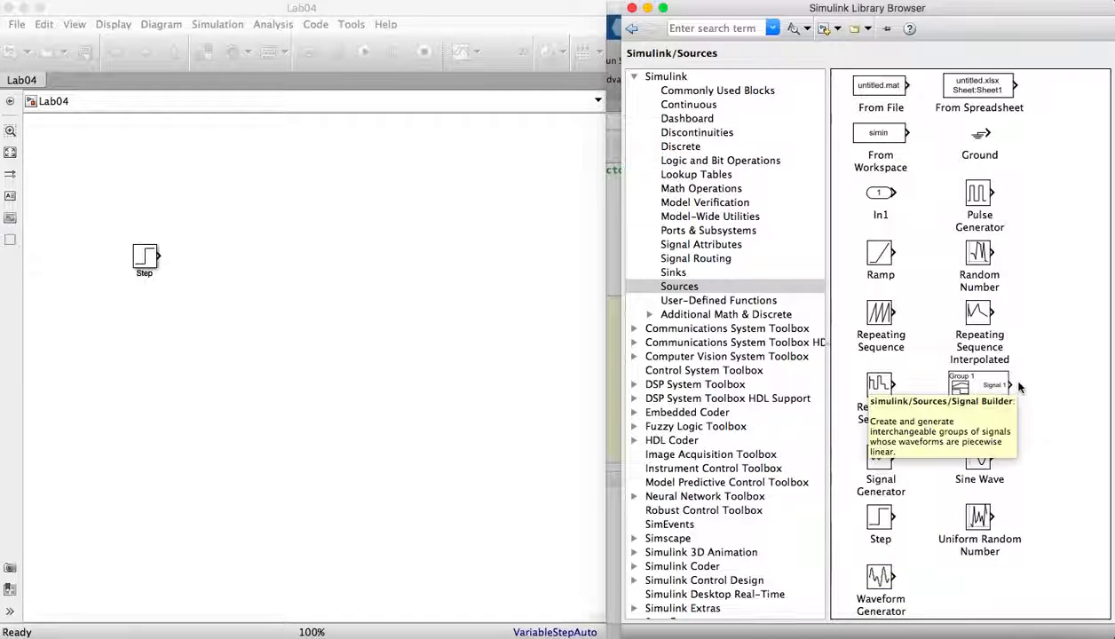
{"action": "scroll", "coordinate": [941, 177], "scroll_direction": "up", "scroll_amount": 5}
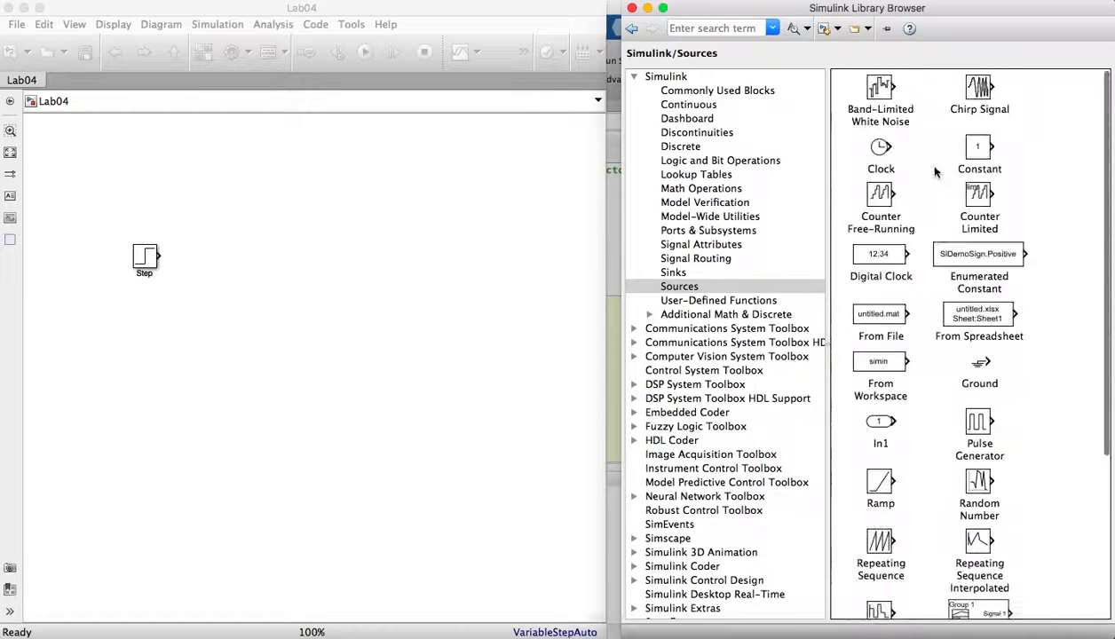
{"action": "left_click", "coordinate": [673, 275]}
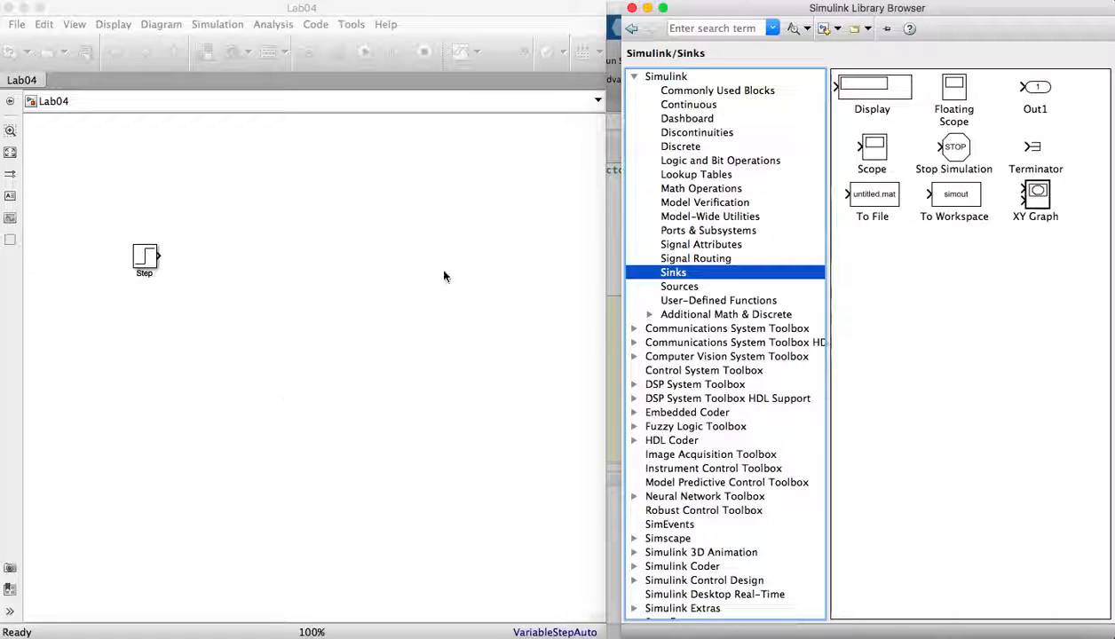
- Add a Subtract block from the Math Operations library to the right of the Step block
{"action": "left_click", "coordinate": [665, 190]}
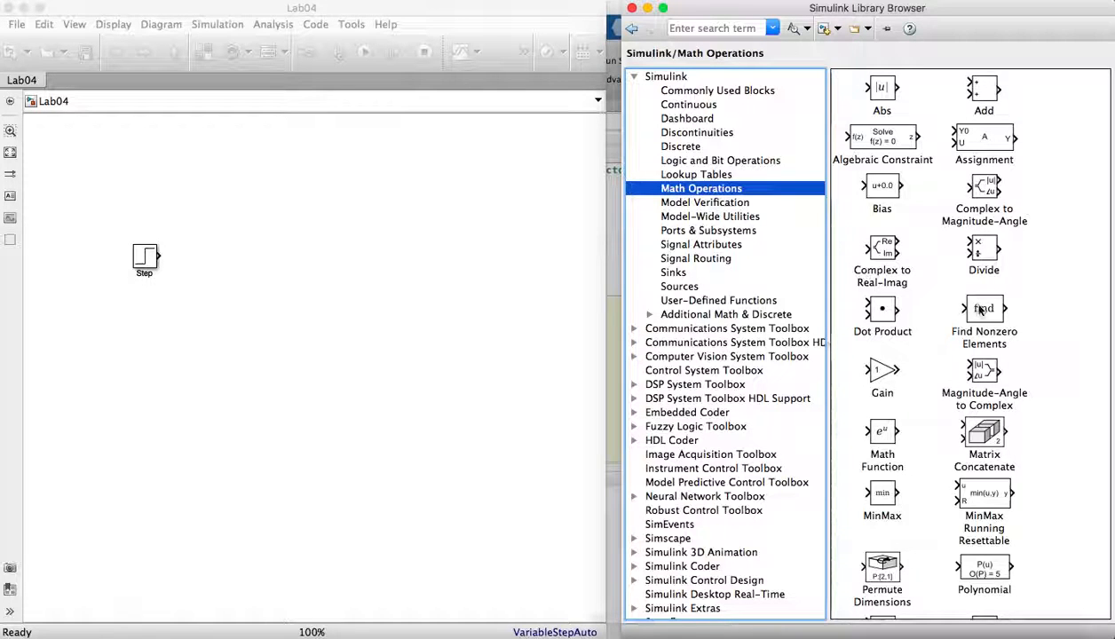
{"action": "scroll", "coordinate": [968, 355], "scroll_direction": "down", "scroll_amount": 4}
{"action": "scroll", "coordinate": [971, 358], "scroll_direction": "down", "scroll_amount": 1}
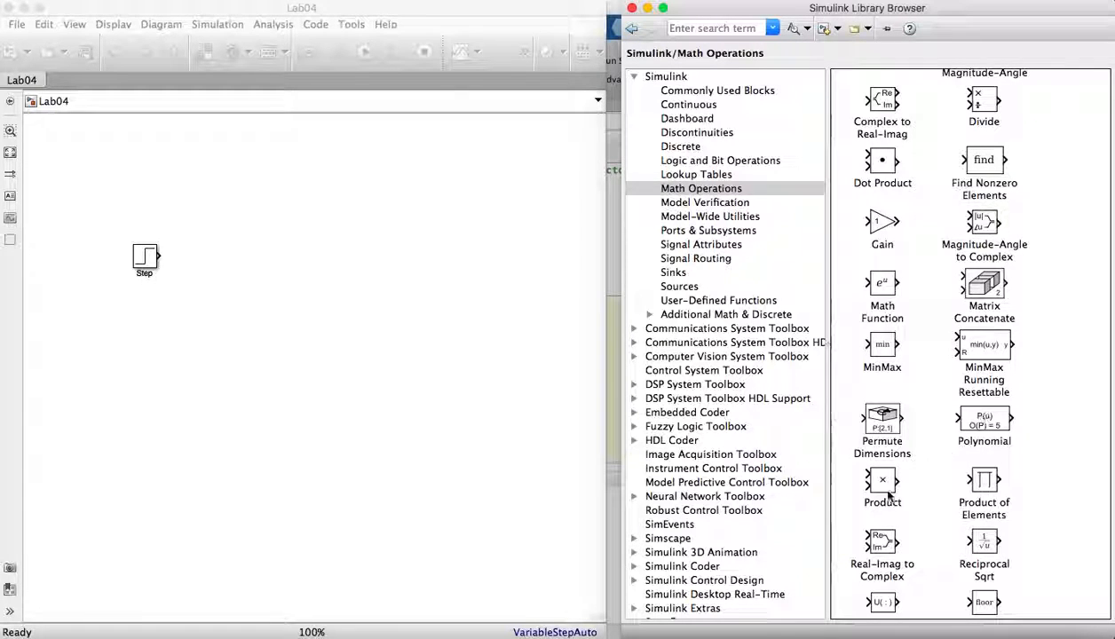
{"action": "scroll", "coordinate": [883, 503], "scroll_direction": "down", "scroll_amount": 2}
{"action": "scroll", "coordinate": [883, 502], "scroll_direction": "down", "scroll_amount": 5}
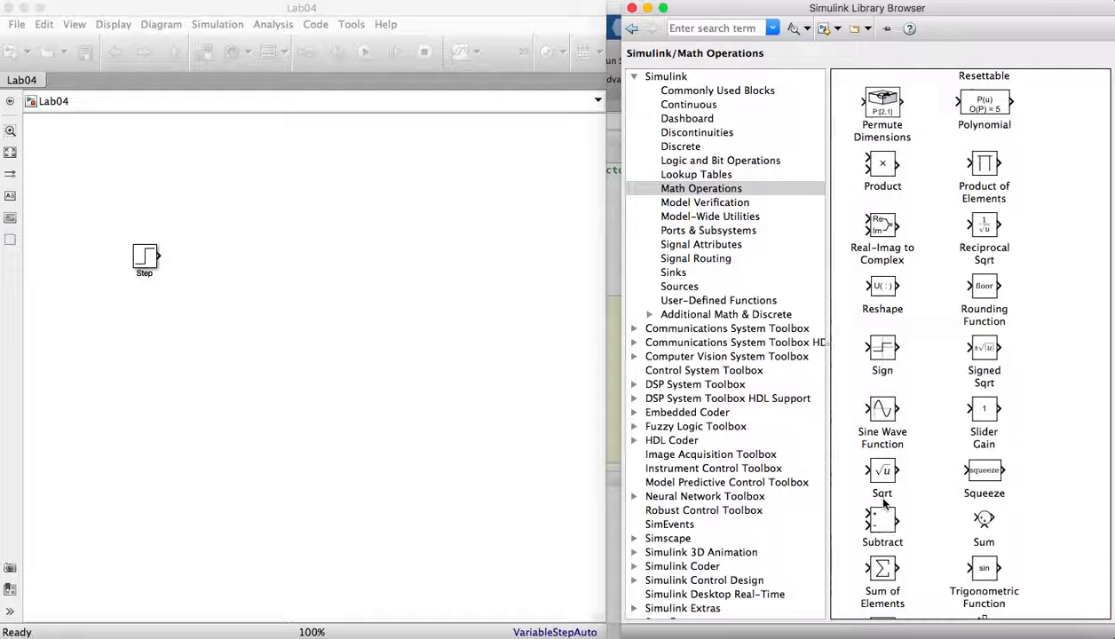
{"action": "scroll", "coordinate": [883, 502], "scroll_direction": "down", "scroll_amount": 2}
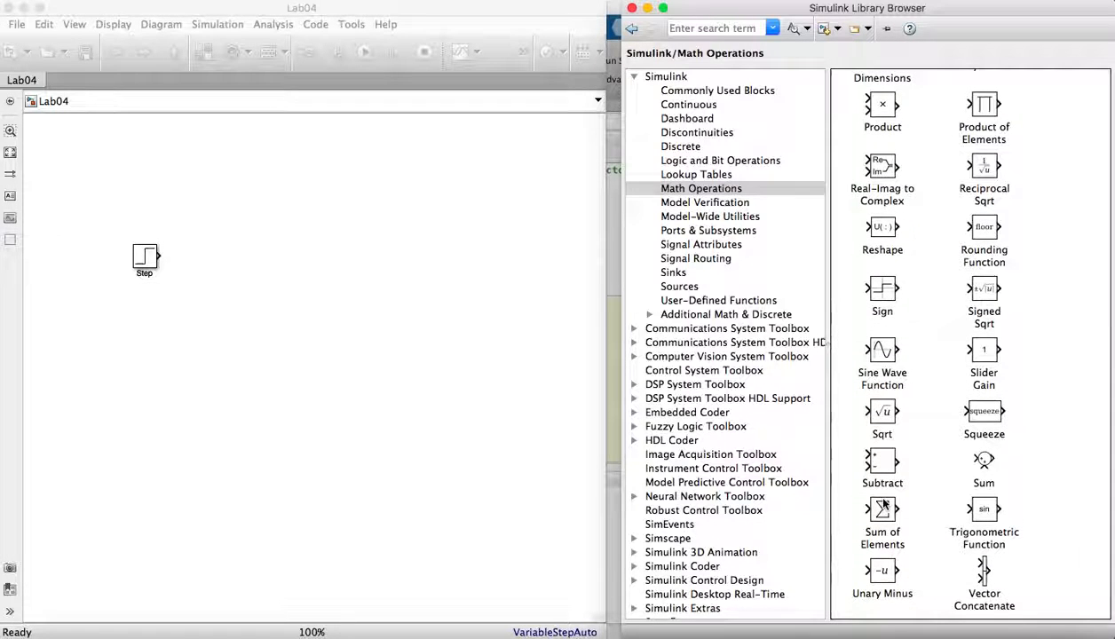
{"action": "scroll", "coordinate": [883, 503], "scroll_direction": "down", "scroll_amount": 2}
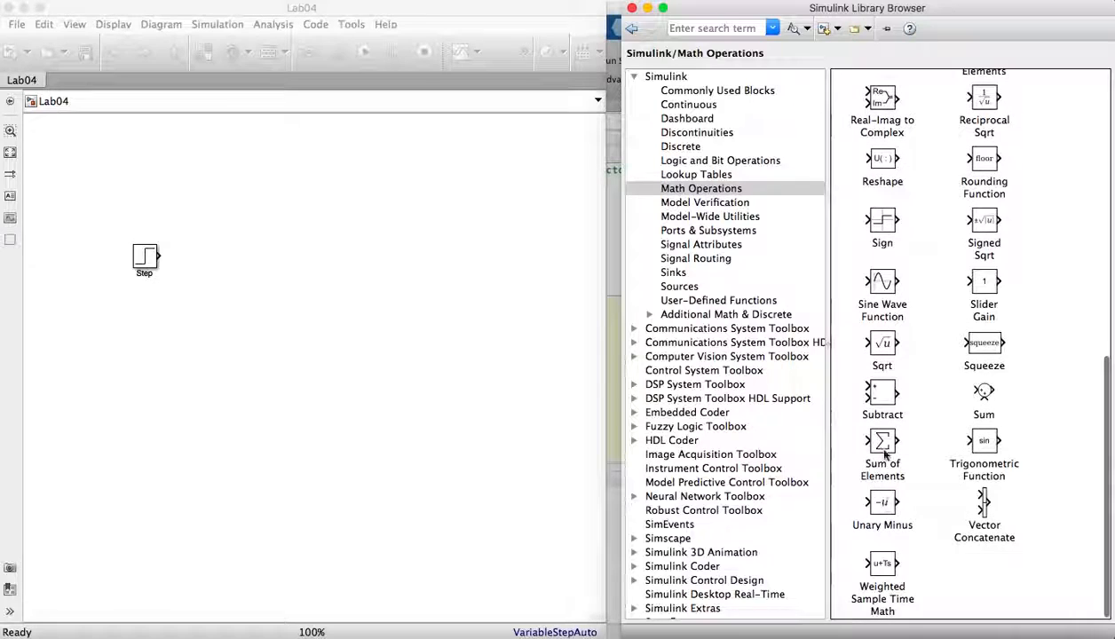
{"action": "left_click", "coordinate": [880, 396]}
{"action": "left_click_drag", "start_coordinate": [879, 396], "coordinate": [196, 263]}
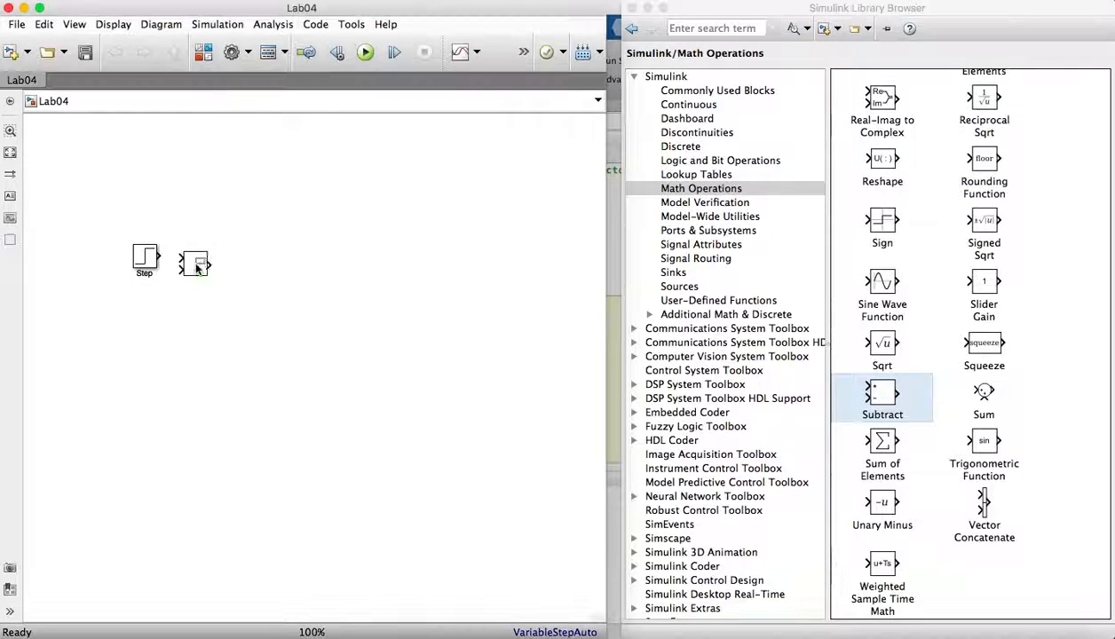
- Connect the Step block output to the Subtract block's plus input and shift the Step block slightly left
{"action": "left_click", "coordinate": [148, 257]}
{"action": "left_click_drag", "start_coordinate": [160, 257], "coordinate": [216, 260]}
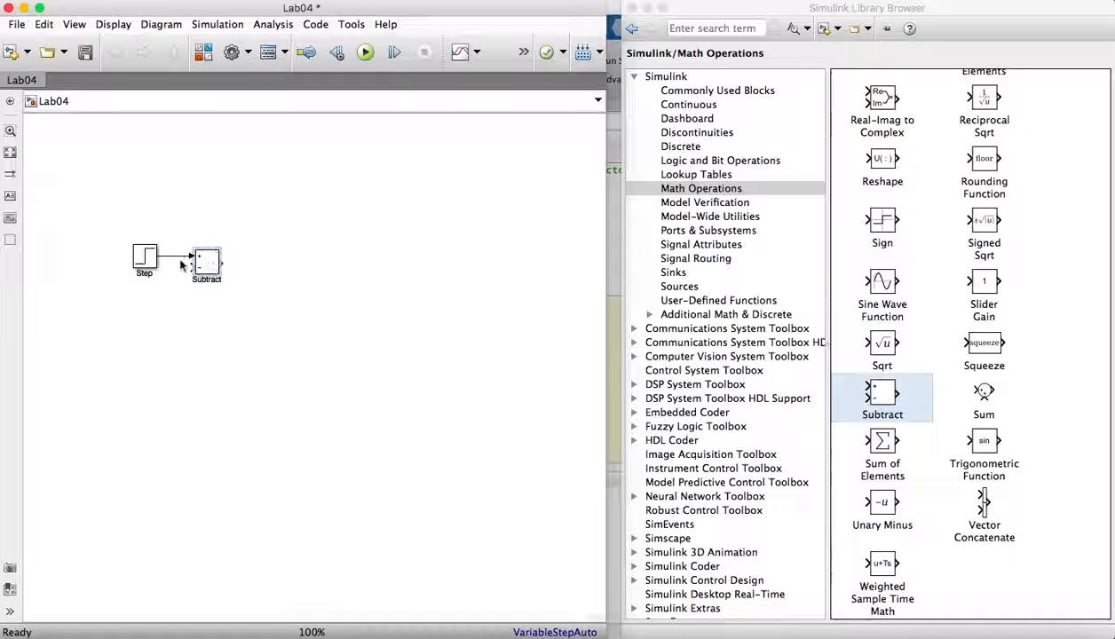
{"action": "left_click", "coordinate": [147, 269]}
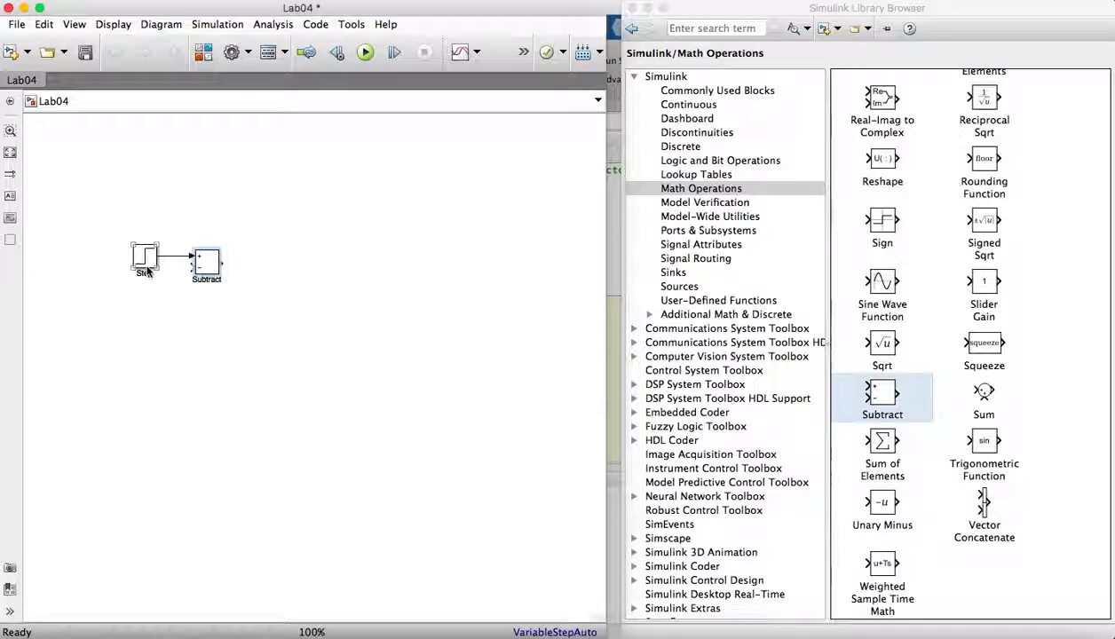
{"action": "left_click", "coordinate": [168, 284]}
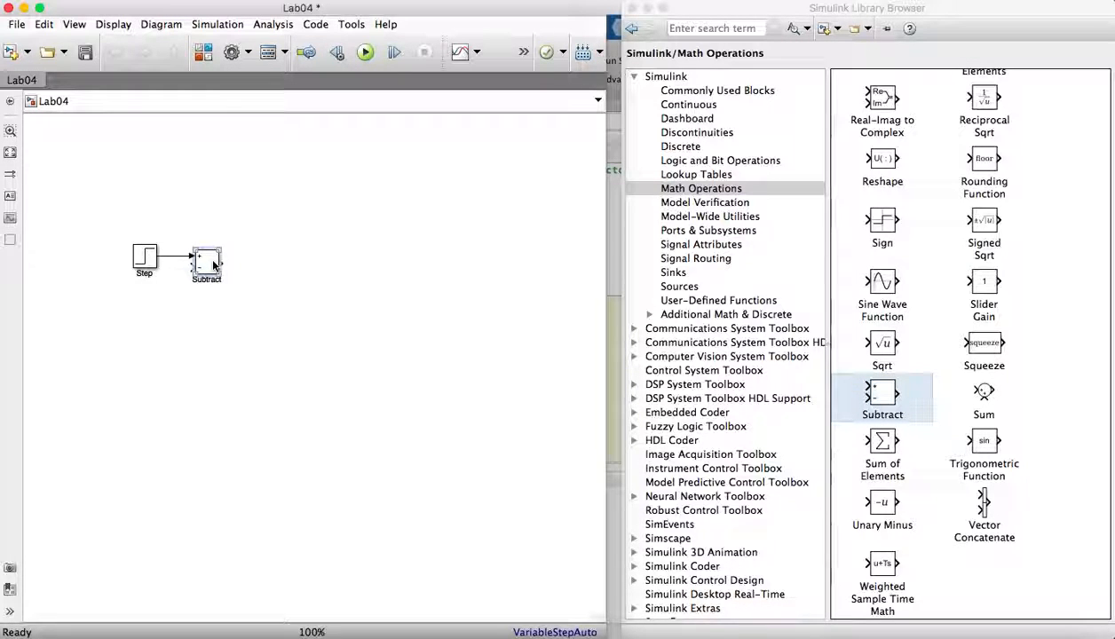
{"action": "left_click", "coordinate": [147, 259]}
{"action": "left_click_drag", "start_coordinate": [147, 260], "coordinate": [137, 260]}
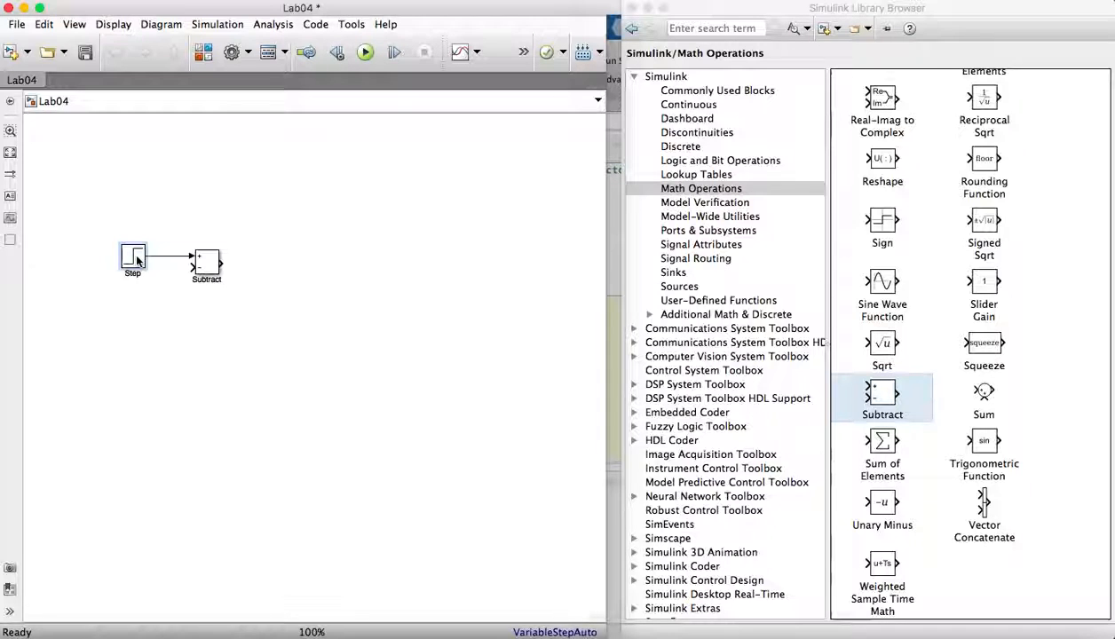
- Add a PID Controller and a Transfer Fcn block from the Continuous library in series after the Subtract block
{"action": "left_click", "coordinate": [682, 105]}
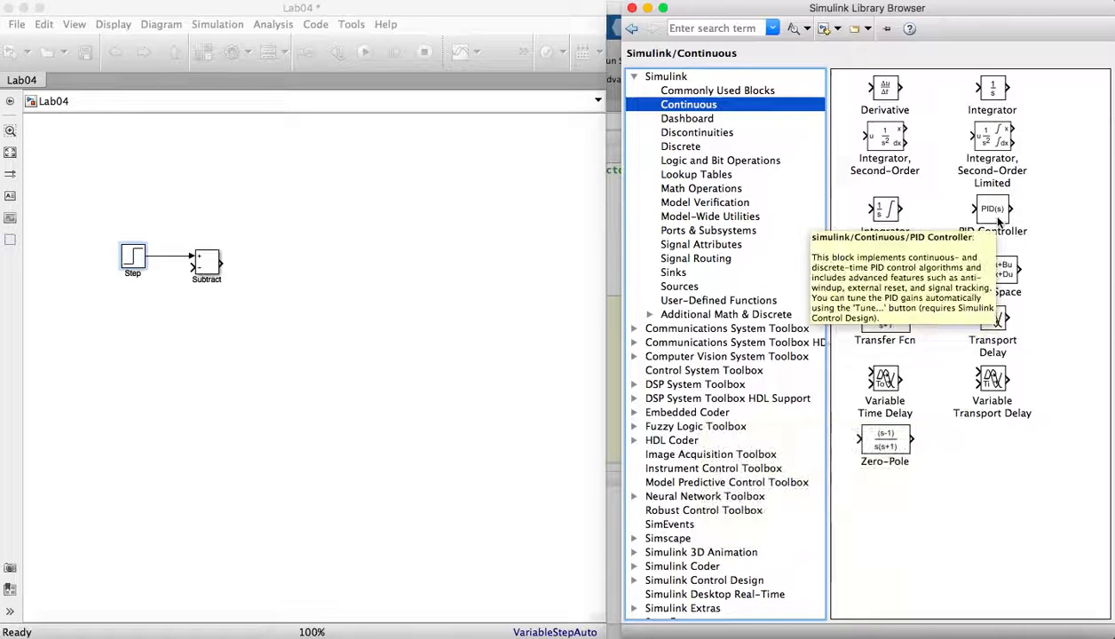
{"action": "mouse_move", "coordinate": [996, 220]}
{"action": "left_mouse_down"}
{"action": "mouse_move", "coordinate": [685, 229]}
{"action": "mouse_move", "coordinate": [620, 238]}
{"action": "mouse_move", "coordinate": [471, 290]}
{"action": "mouse_move", "coordinate": [242, 267]}
{"action": "left_mouse_up"}
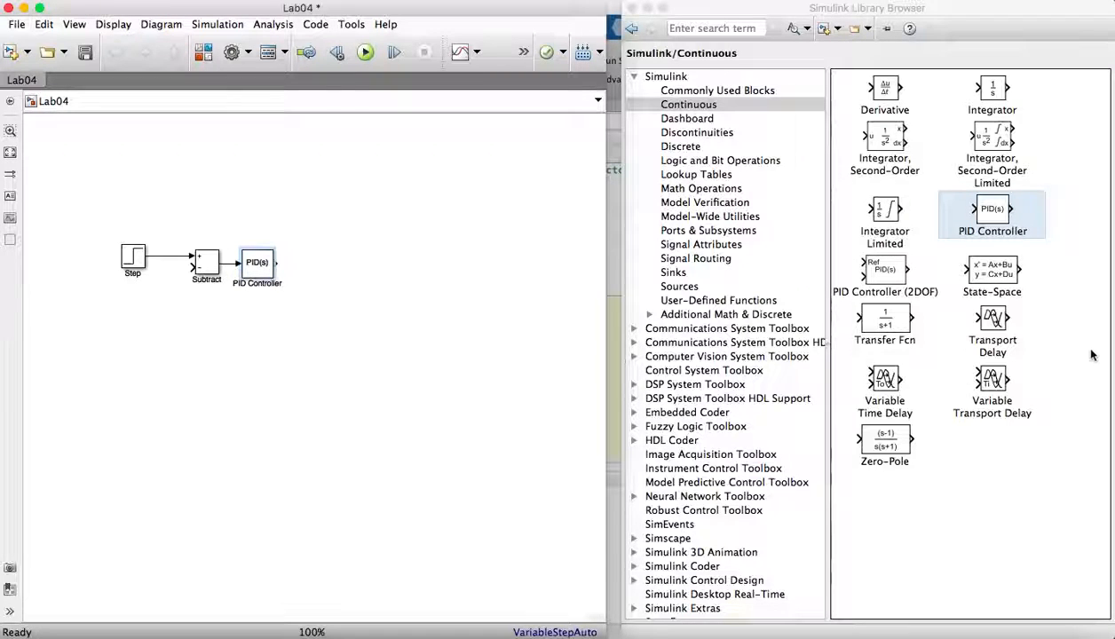
{"action": "mouse_move", "coordinate": [900, 324]}
{"action": "left_mouse_down"}
{"action": "mouse_move", "coordinate": [732, 286]}
{"action": "mouse_move", "coordinate": [349, 288]}
{"action": "mouse_move", "coordinate": [334, 266]}
{"action": "mouse_move", "coordinate": [293, 264]}
{"action": "mouse_move", "coordinate": [306, 263]}
{"action": "left_mouse_up"}
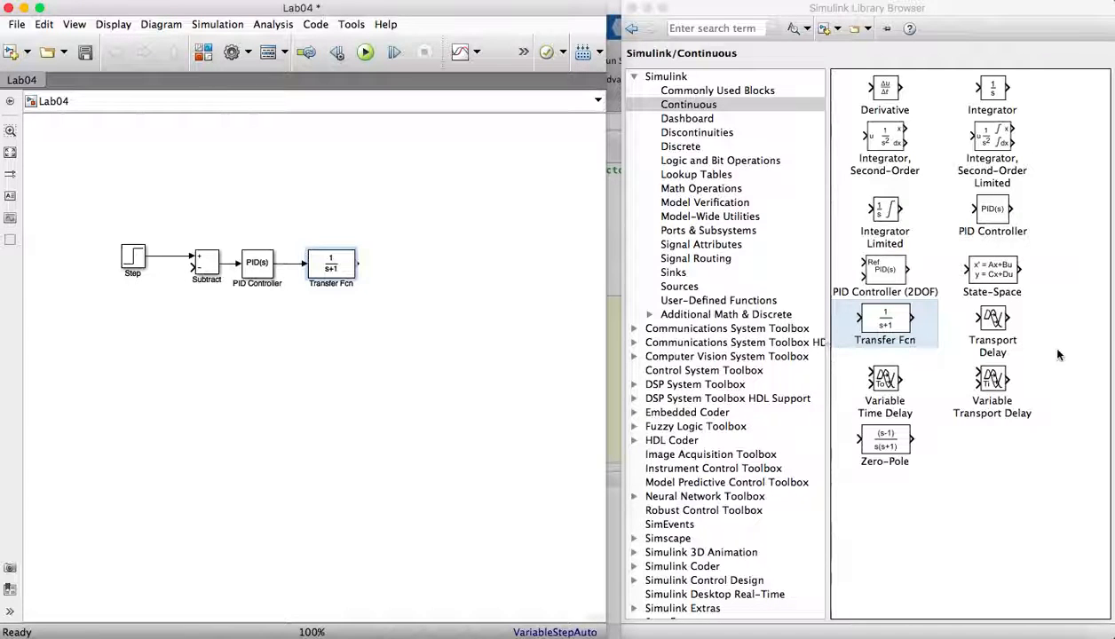
- Append a Transport Delay block after the Transfer Fcn and route its output back to the Subtract block's minus input
{"action": "left_click", "coordinate": [986, 336]}
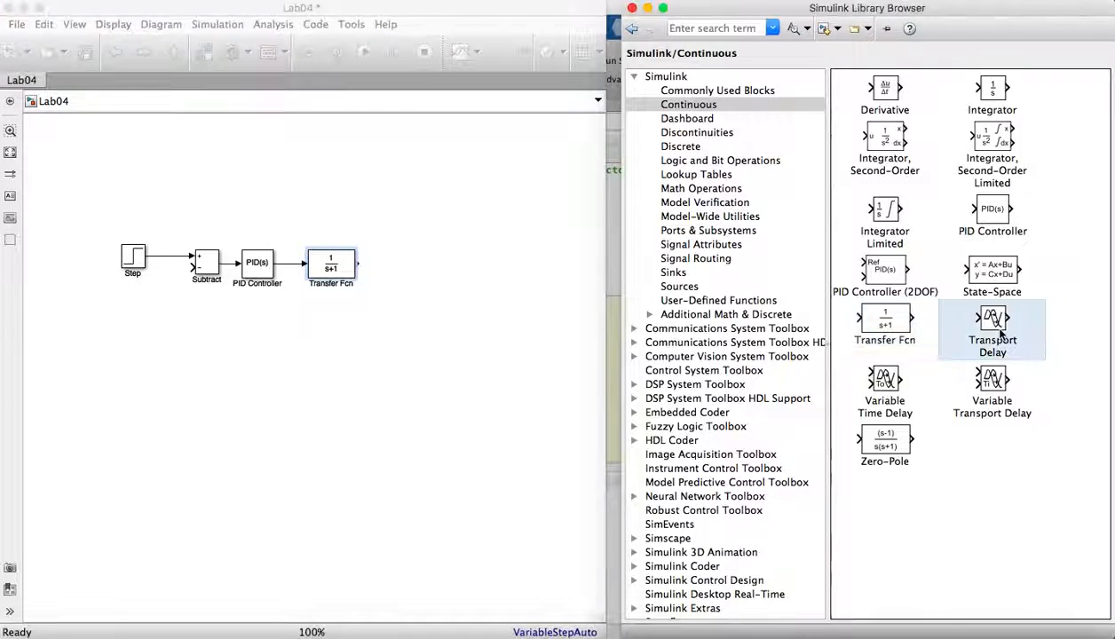
{"action": "left_click_drag", "start_coordinate": [658, 284], "coordinate": [410, 269]}
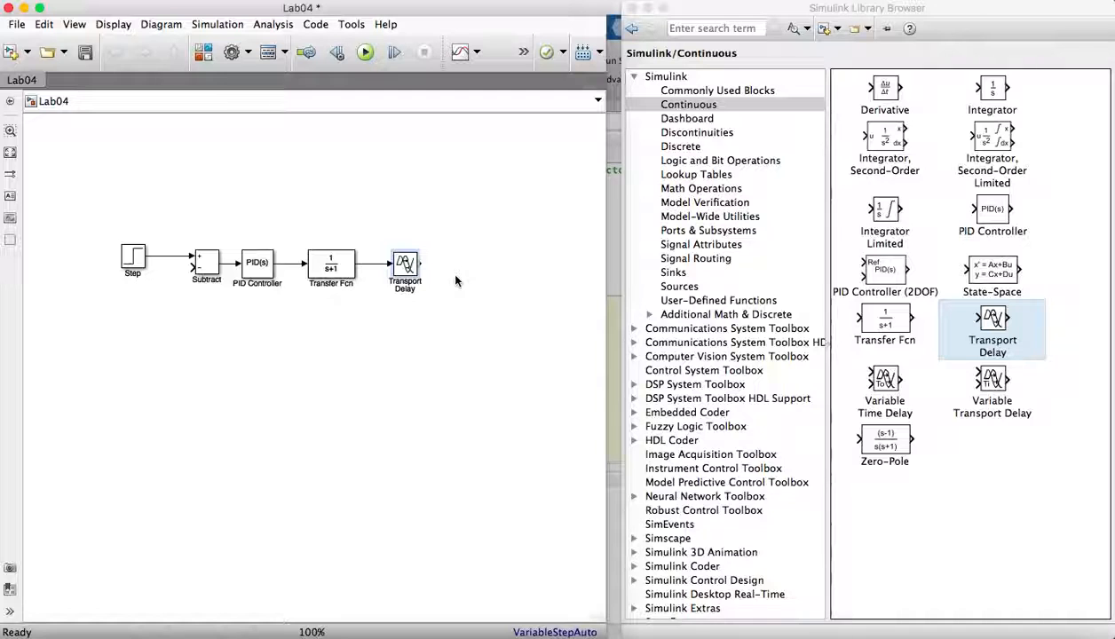
{"action": "mouse_move", "coordinate": [418, 263]}
{"action": "left_mouse_down"}
{"action": "mouse_move", "coordinate": [284, 344]}
{"action": "mouse_move", "coordinate": [189, 331]}
{"action": "mouse_move", "coordinate": [191, 269]}
{"action": "left_mouse_up"}
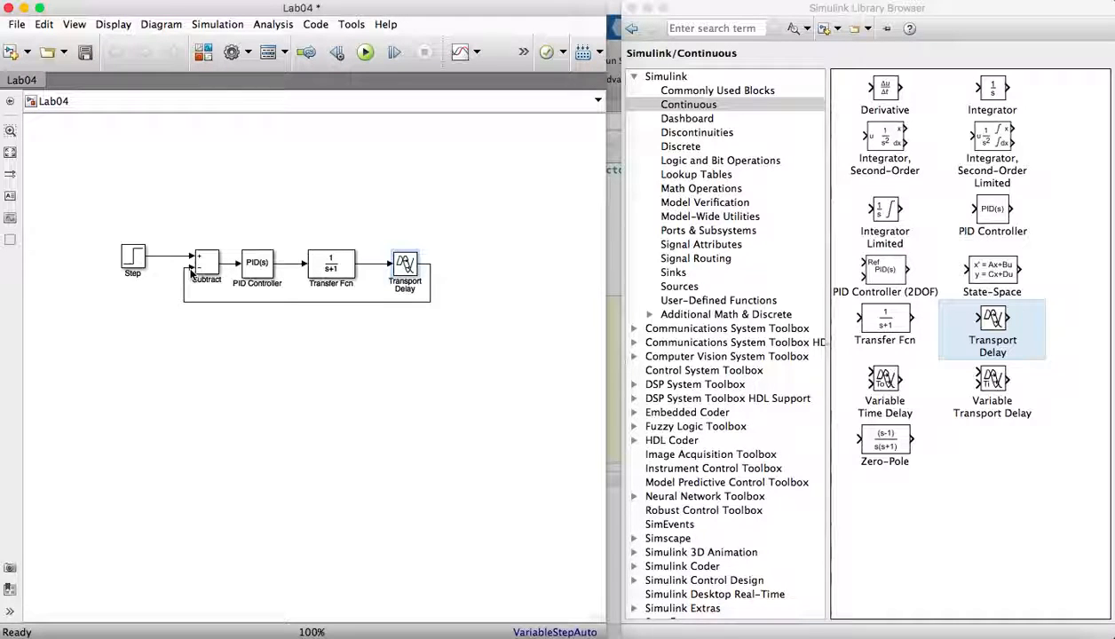
- Open the PID Controller parameters and set Proportional to Kc and Integral to Kc/tauI
{"action": "left_click", "coordinate": [263, 269]}
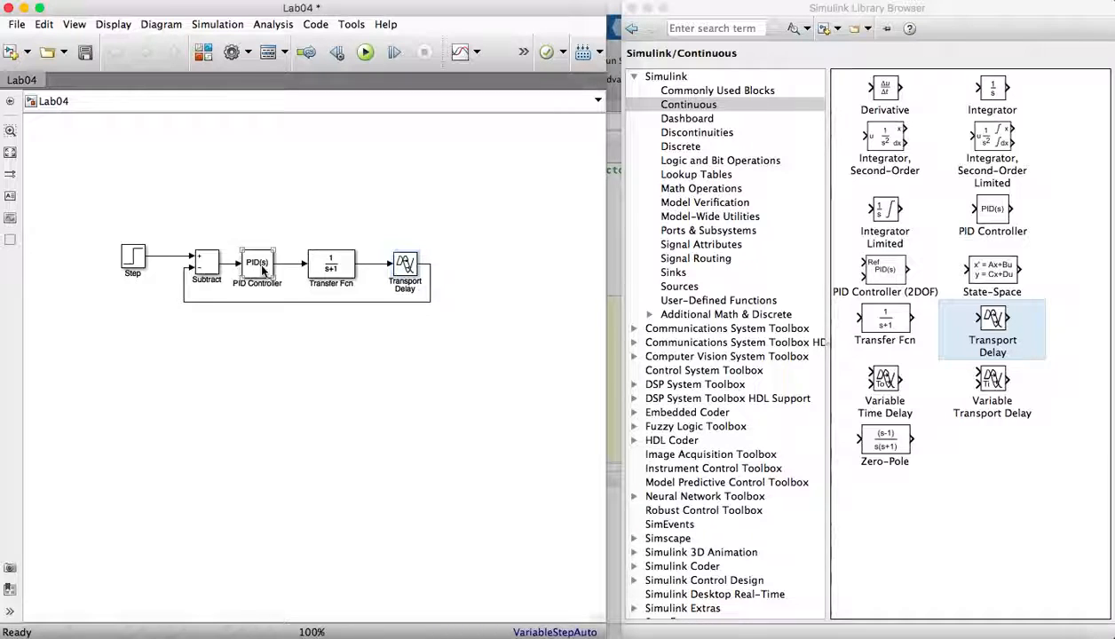
{"action": "double_click", "coordinate": [262, 270]}
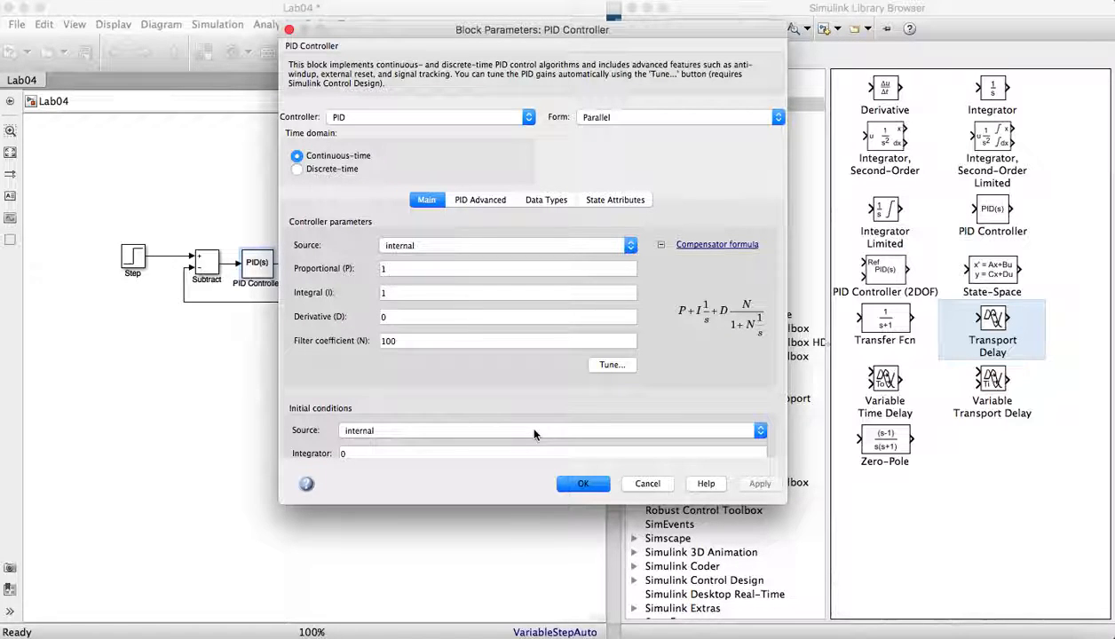
{"action": "left_click", "coordinate": [398, 271]}
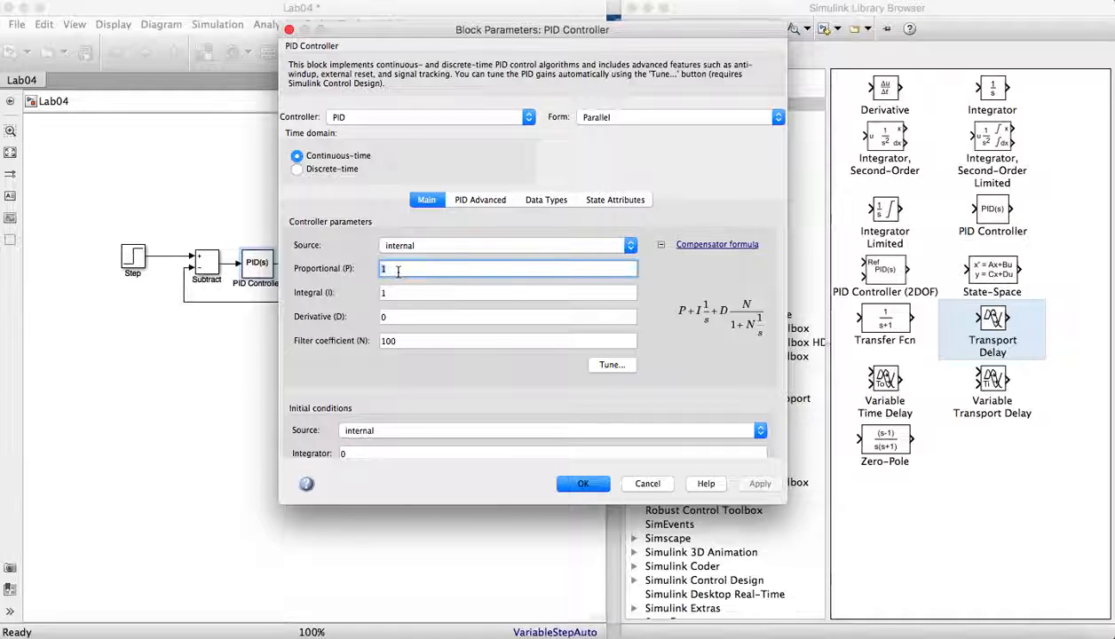
{"action": "type", "text": "Kc"}
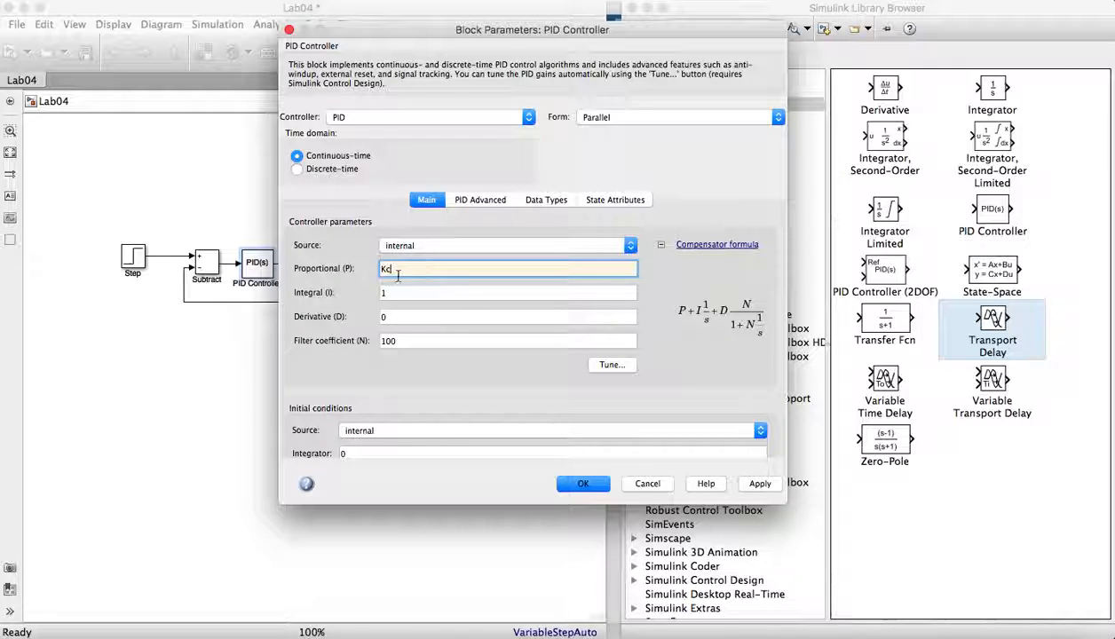
{"action": "left_click", "coordinate": [392, 289]}
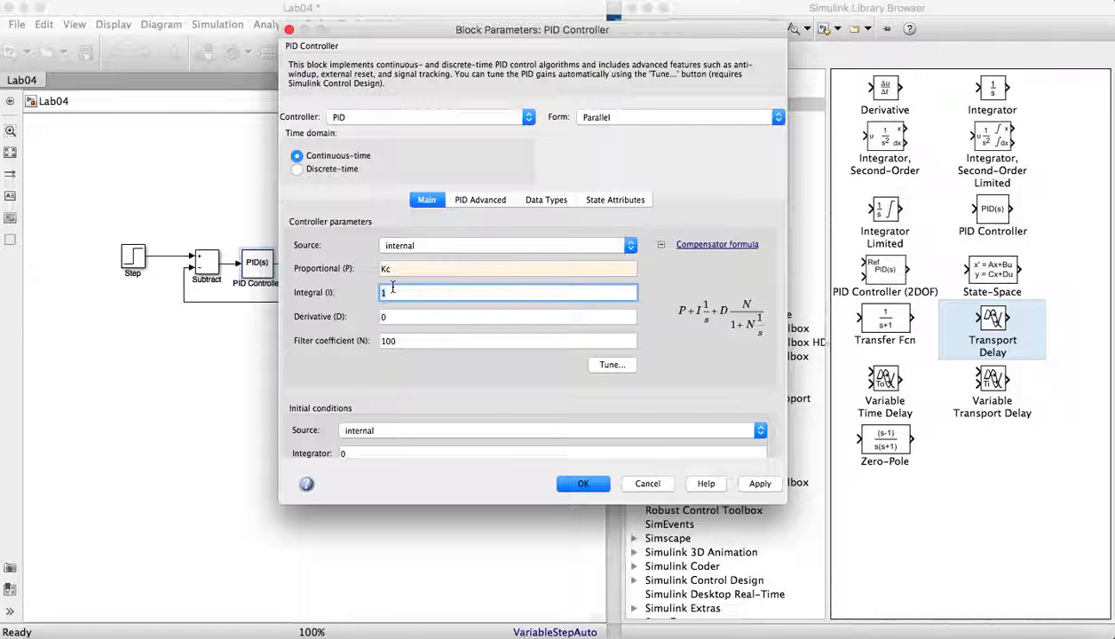
{"action": "key", "text": "BackSpace"}
{"action": "type", "text": "Kc"}
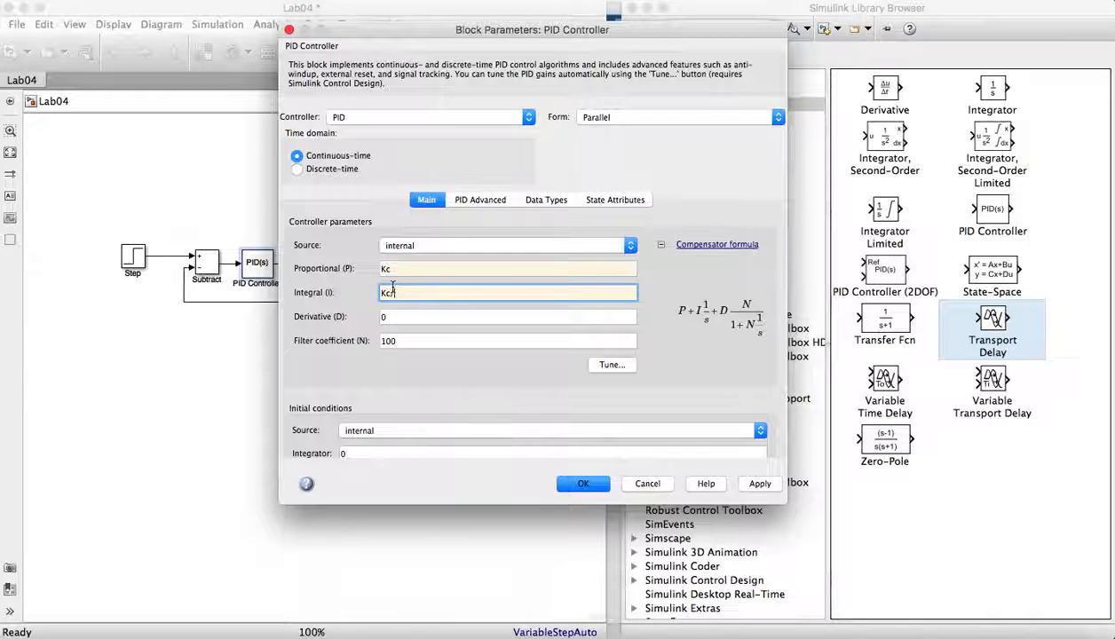
{"action": "type", "text": "/tauI"}
- Set the PID Derivative gain to Kc*tauD, then apply and close the parameters
{"action": "left_click", "coordinate": [395, 316]}
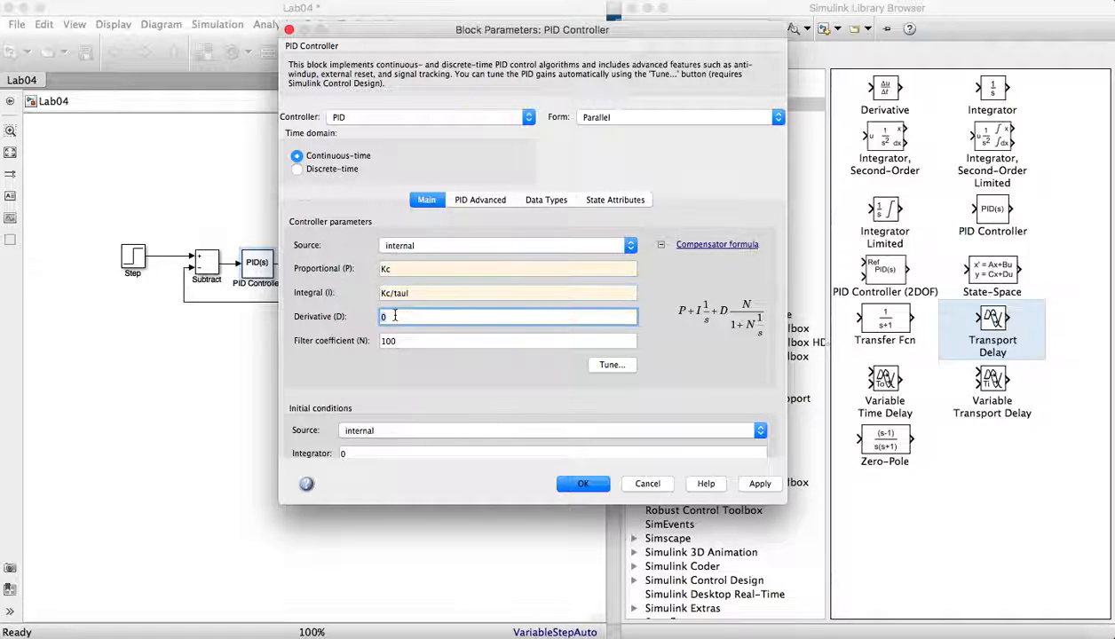
{"action": "key", "text": "BackSpace"}
{"action": "type", "text": "Kc"}
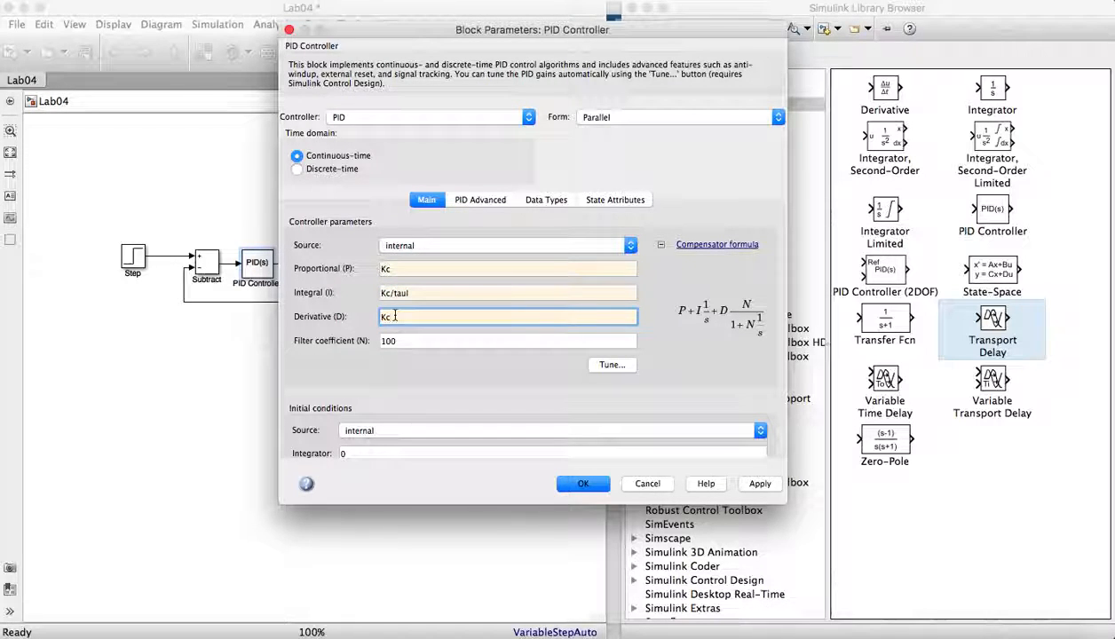
{"action": "type", "text": "*tauD"}
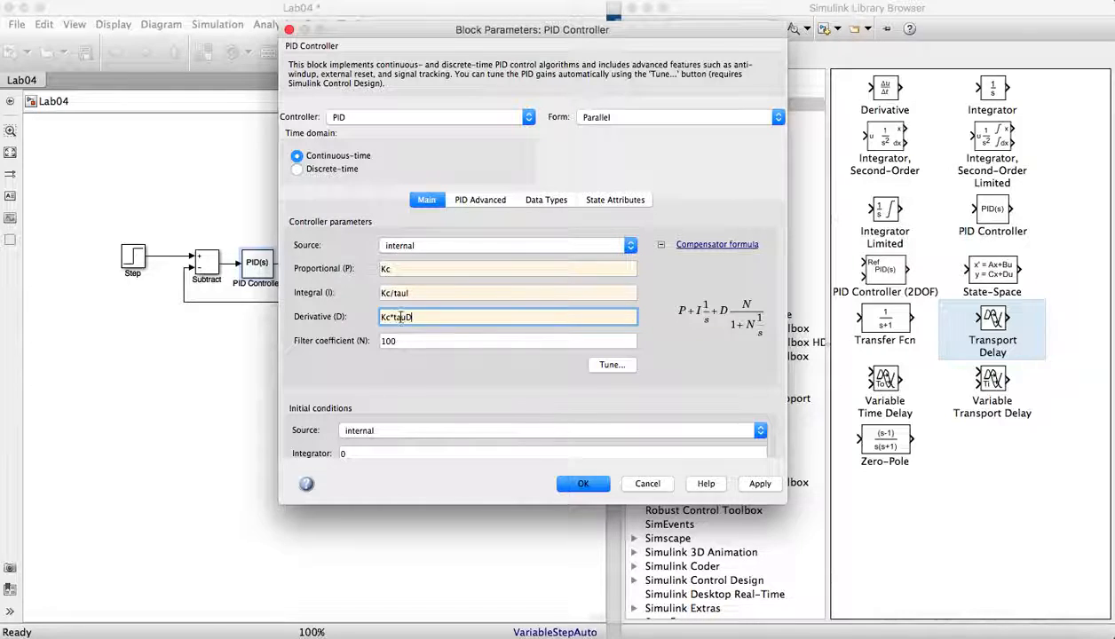
{"action": "left_click", "coordinate": [748, 485]}
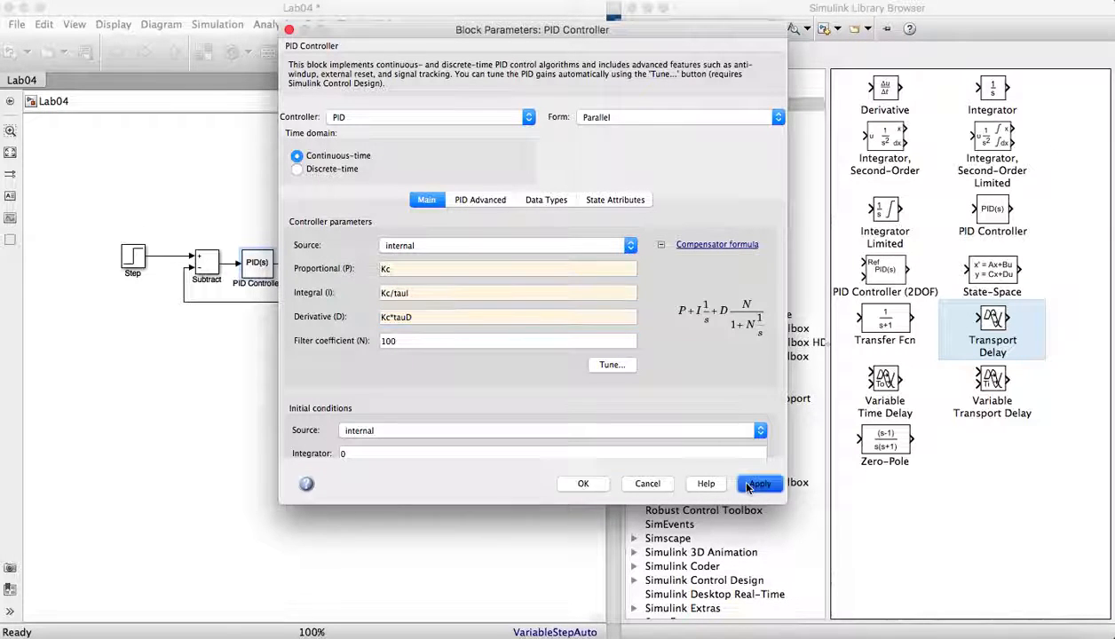
{"action": "left_click", "coordinate": [584, 484]}
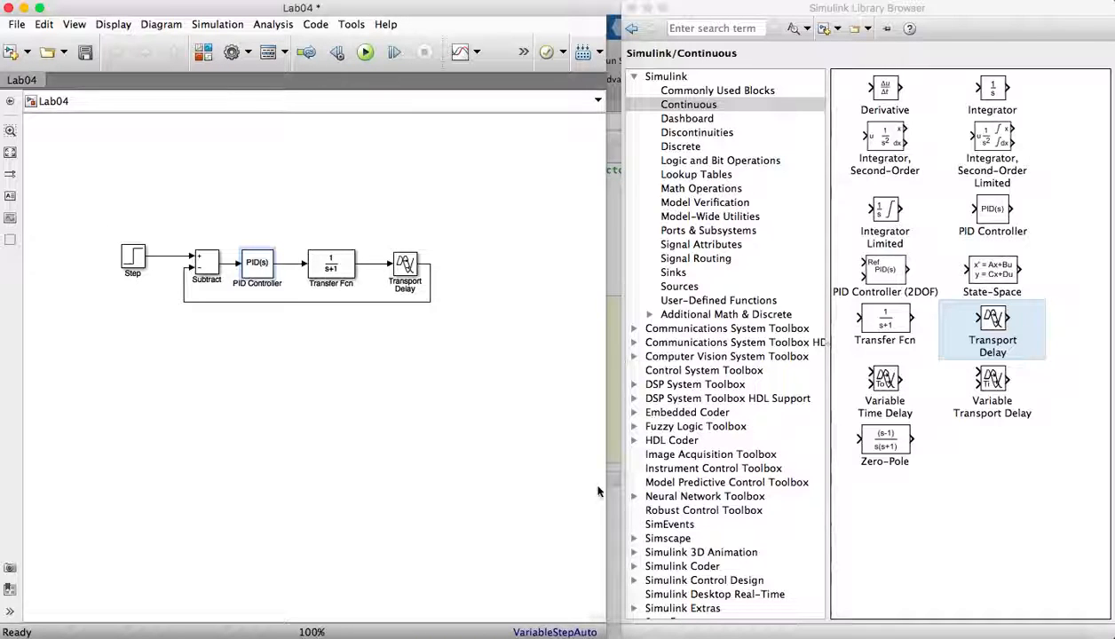
- Open the PID Controller's advanced settings and enable Limit output
{"action": "left_click", "coordinate": [340, 276]}
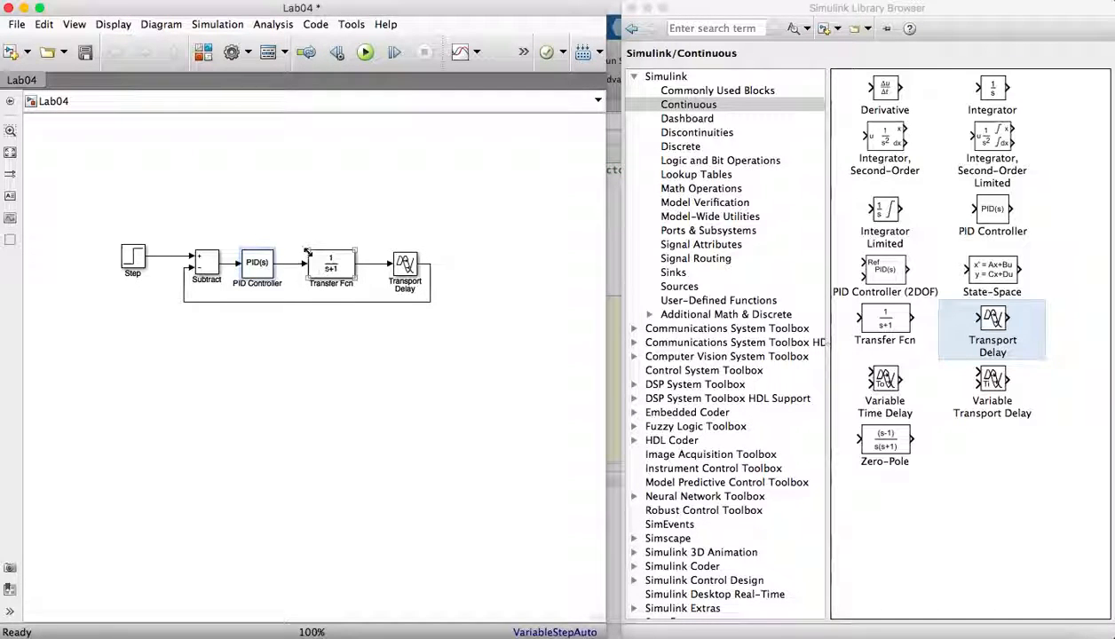
{"action": "left_click", "coordinate": [271, 272]}
{"action": "double_click", "coordinate": [271, 273]}
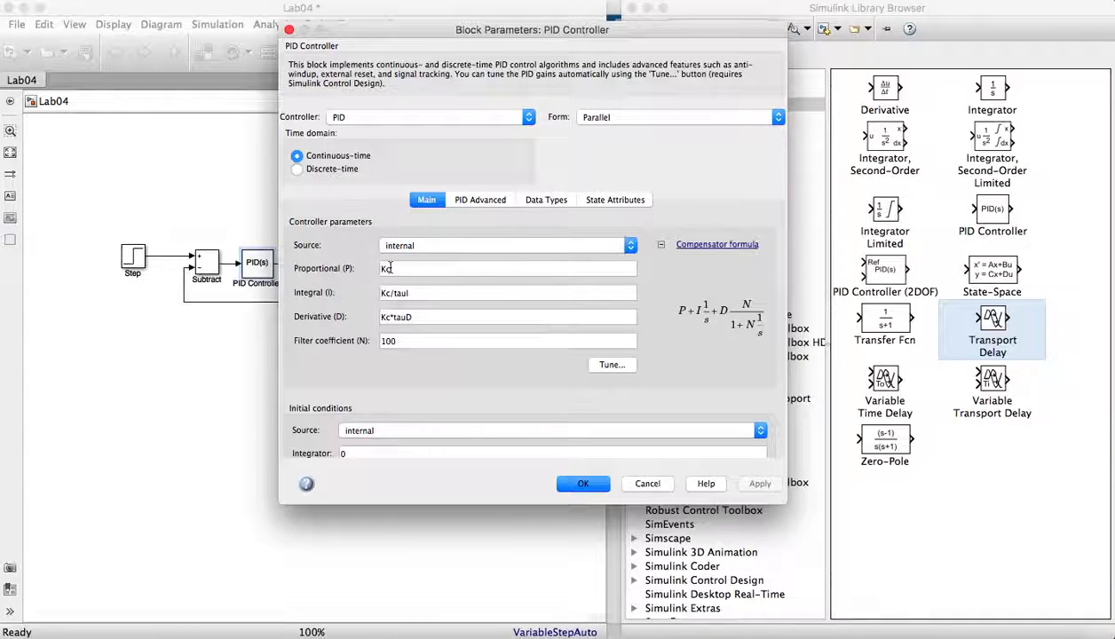
{"action": "left_click", "coordinate": [464, 195]}
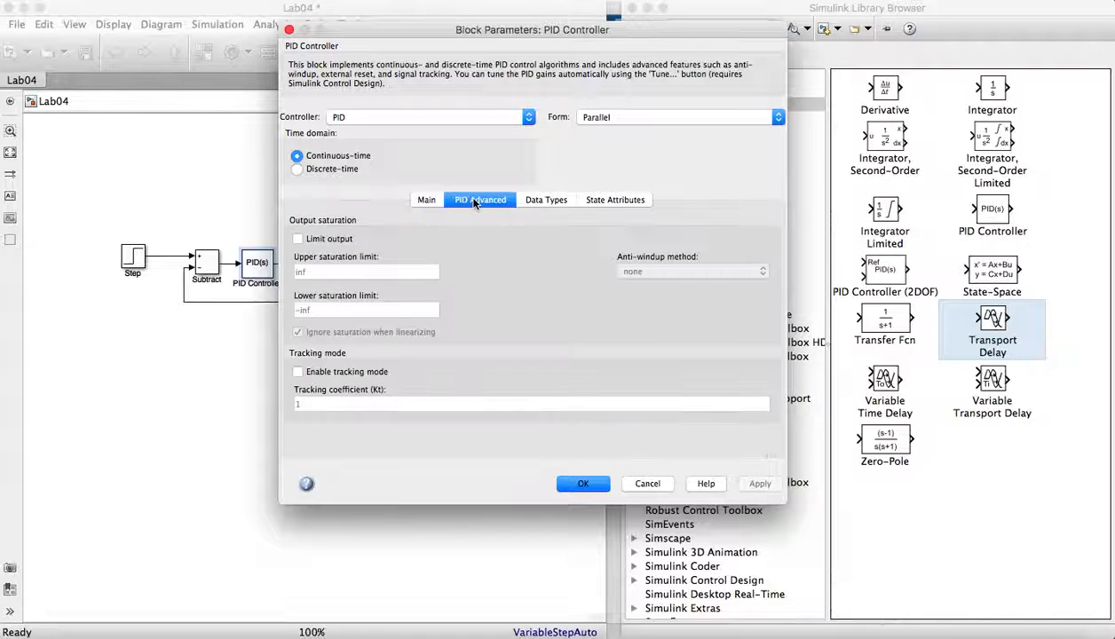
{"action": "left_click", "coordinate": [299, 240]}
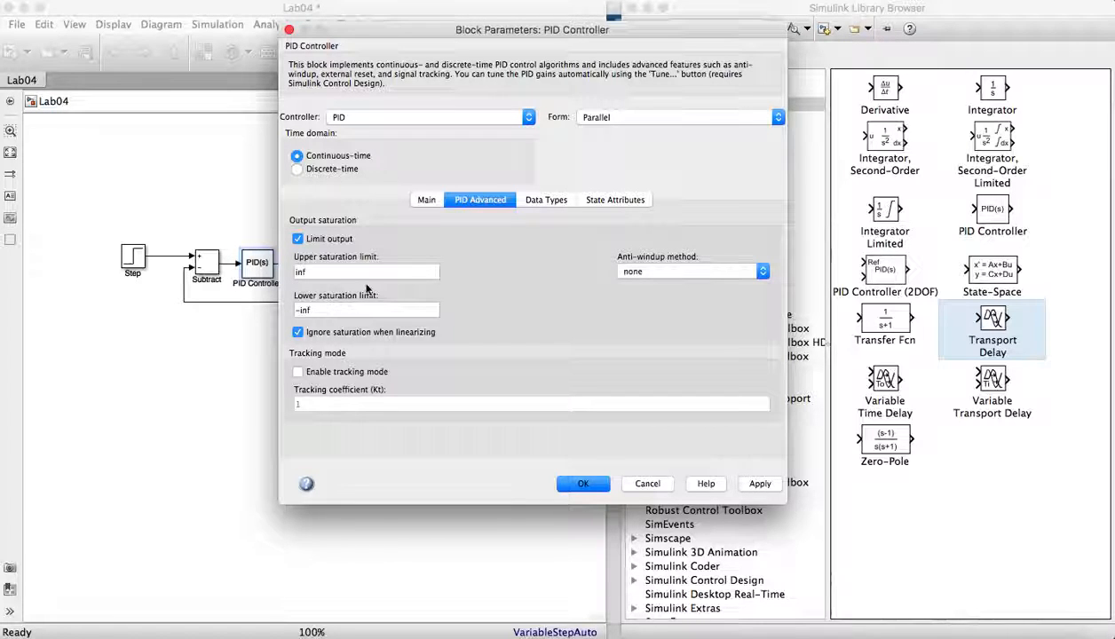
- Set the PID upper saturation limit to 15 and the lower saturation limit to -15, then apply and close
{"action": "double_click", "coordinate": [316, 271]}
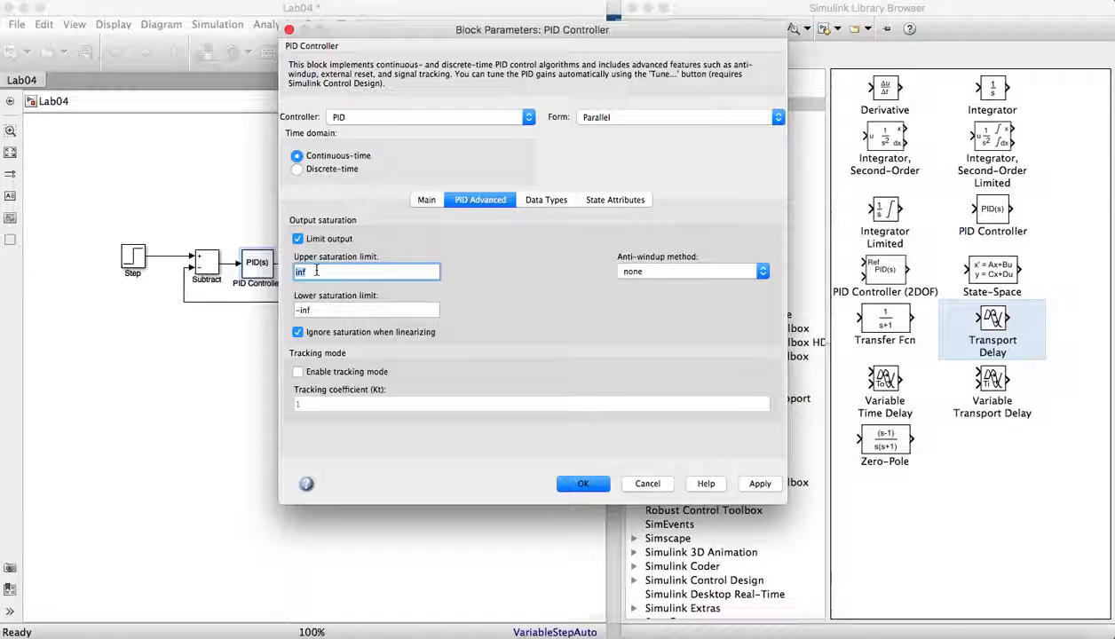
{"action": "type", "text": "15"}
{"action": "double_click", "coordinate": [316, 304]}
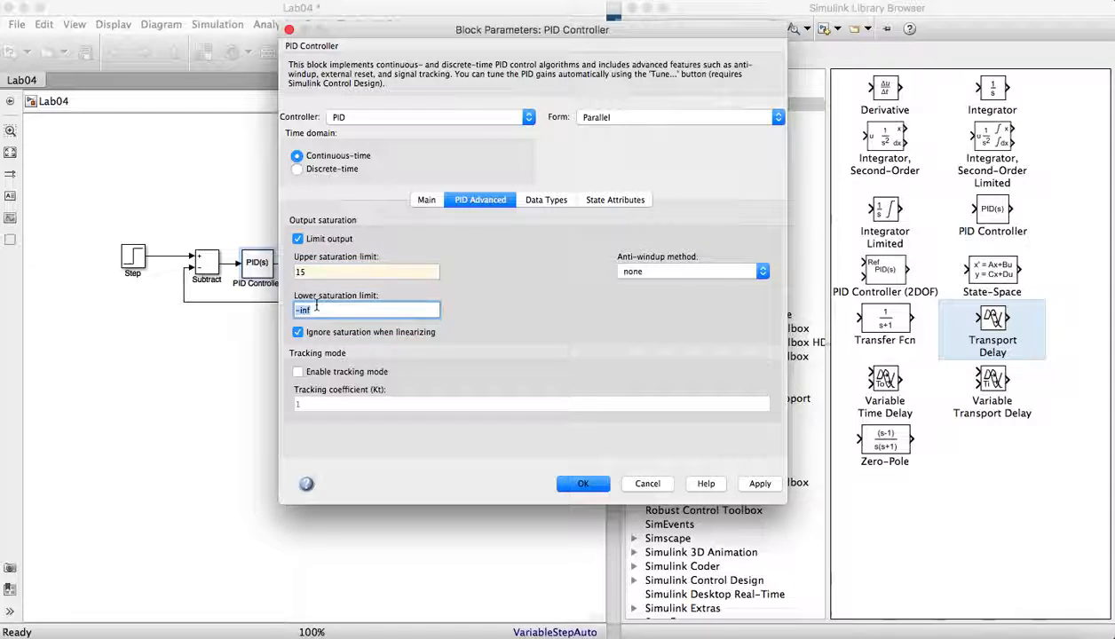
{"action": "type", "text": "-15"}
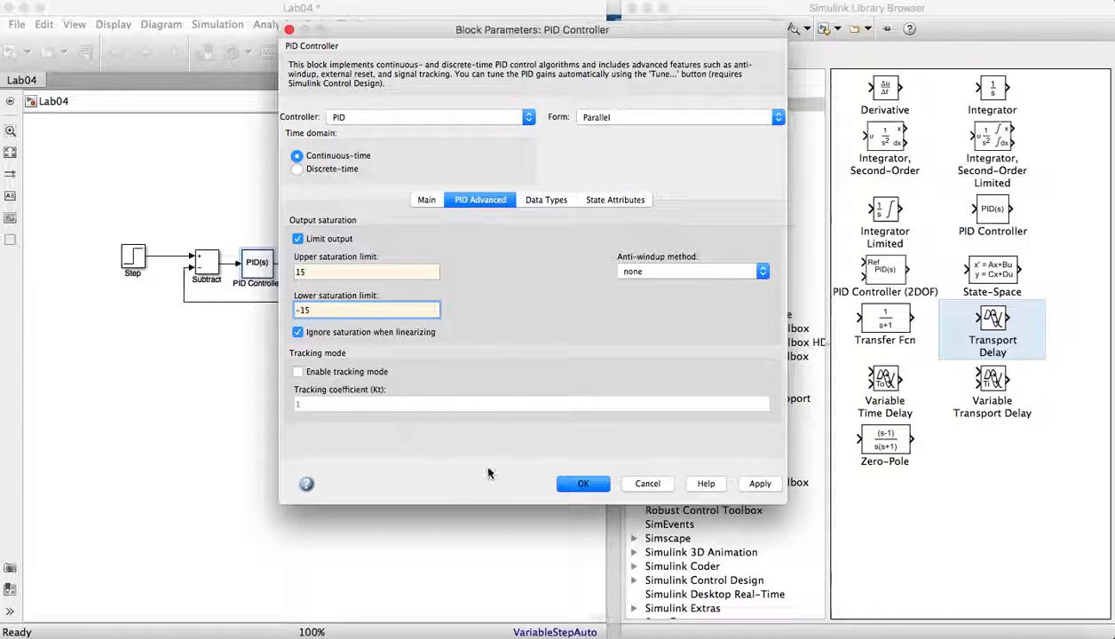
{"action": "left_click", "coordinate": [741, 482]}
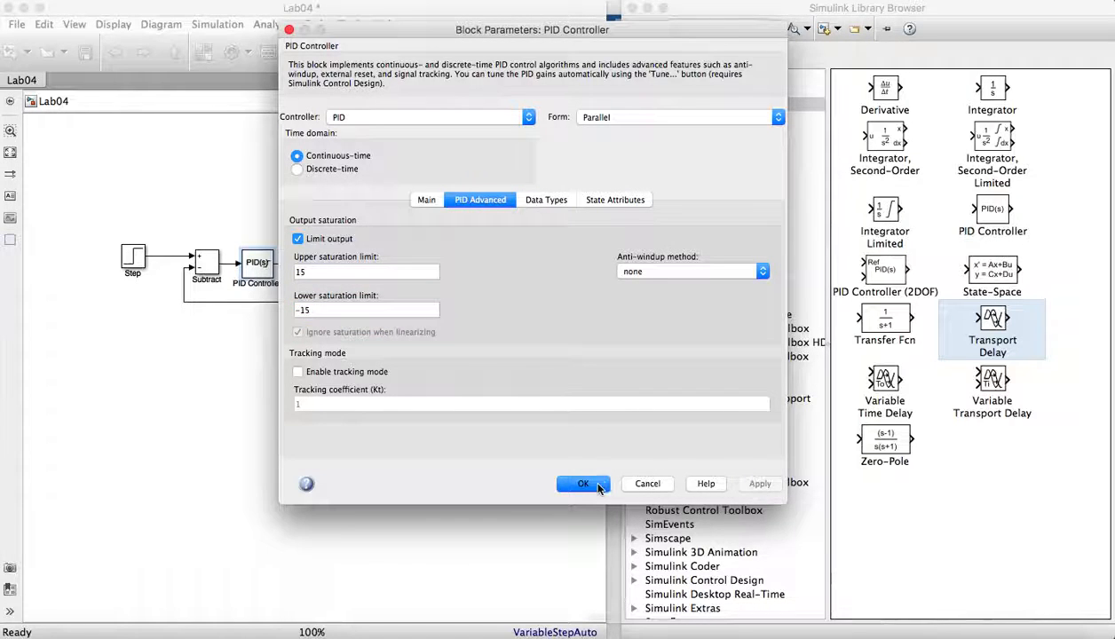
{"action": "left_click", "coordinate": [583, 484]}
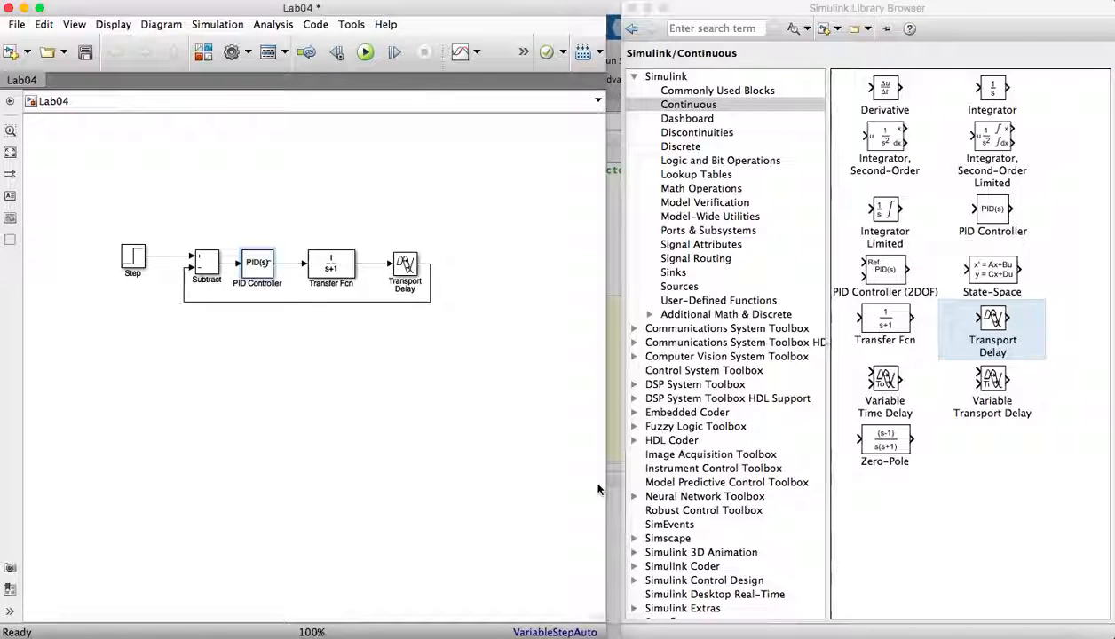
- Open the Transfer Fcn parameters and enter numerator [4 3 2 1] and denominator [6 5 4 3 2]
{"action": "double_click", "coordinate": [337, 269]}
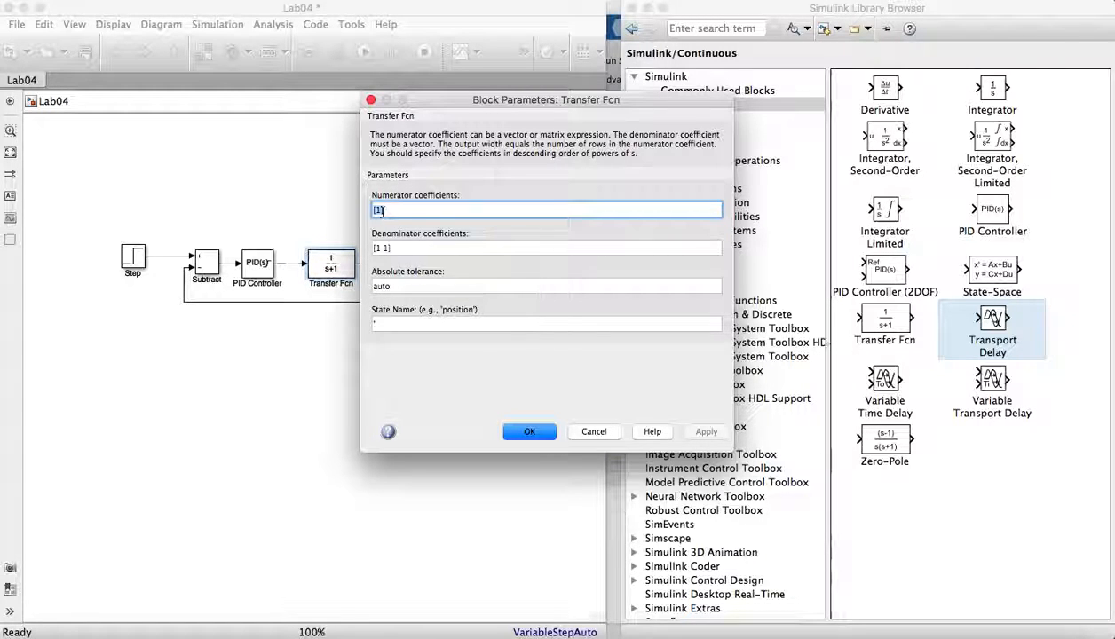
{"action": "key", "text": "BackSpace"}
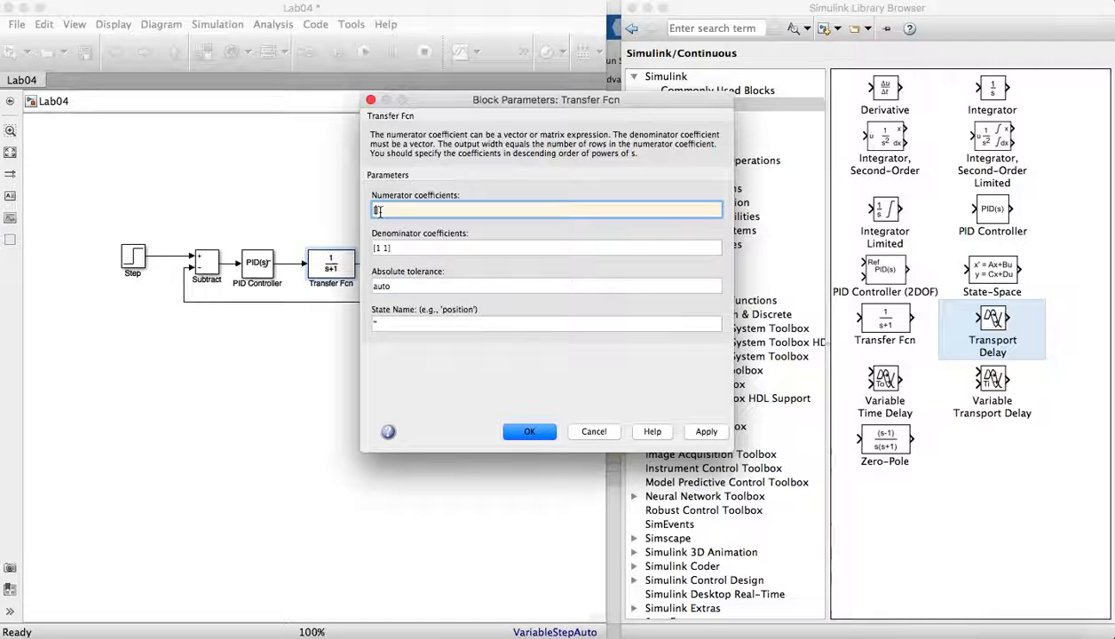
{"action": "type", "text": "4 3 2 1"}
{"action": "key", "text": "Tab"}
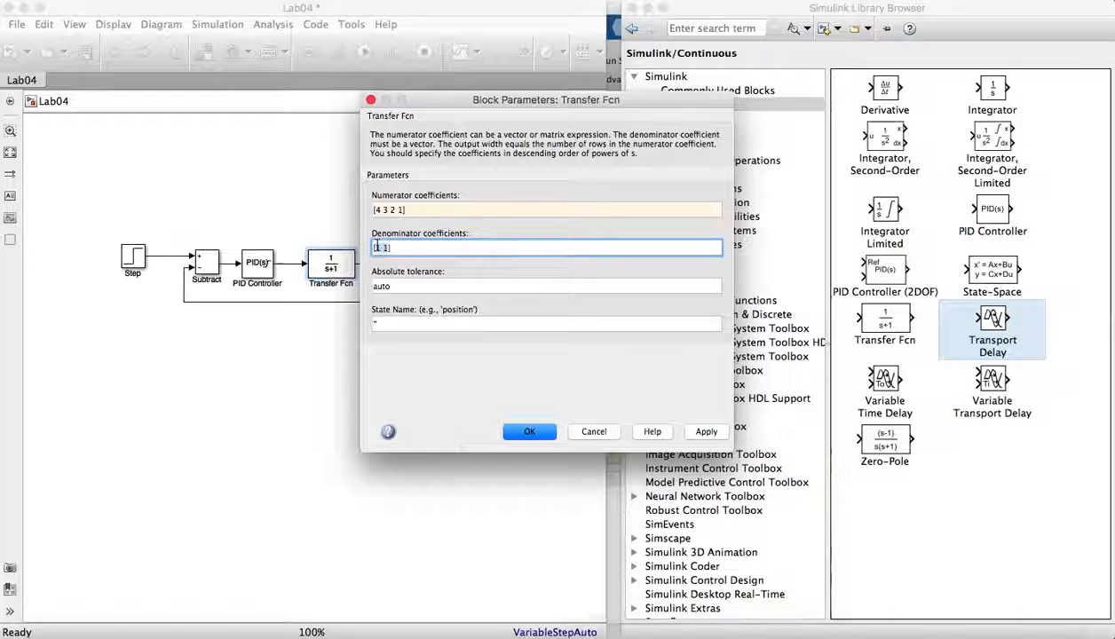
{"action": "type", "text": "[5"}
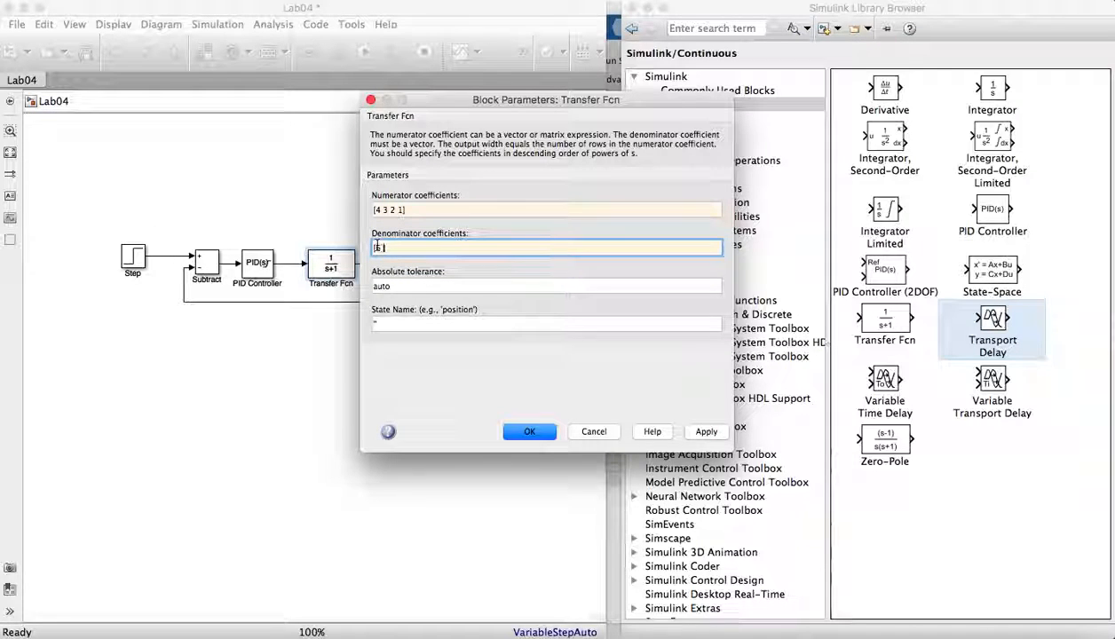
{"action": "type", "text": " 4 3]"}
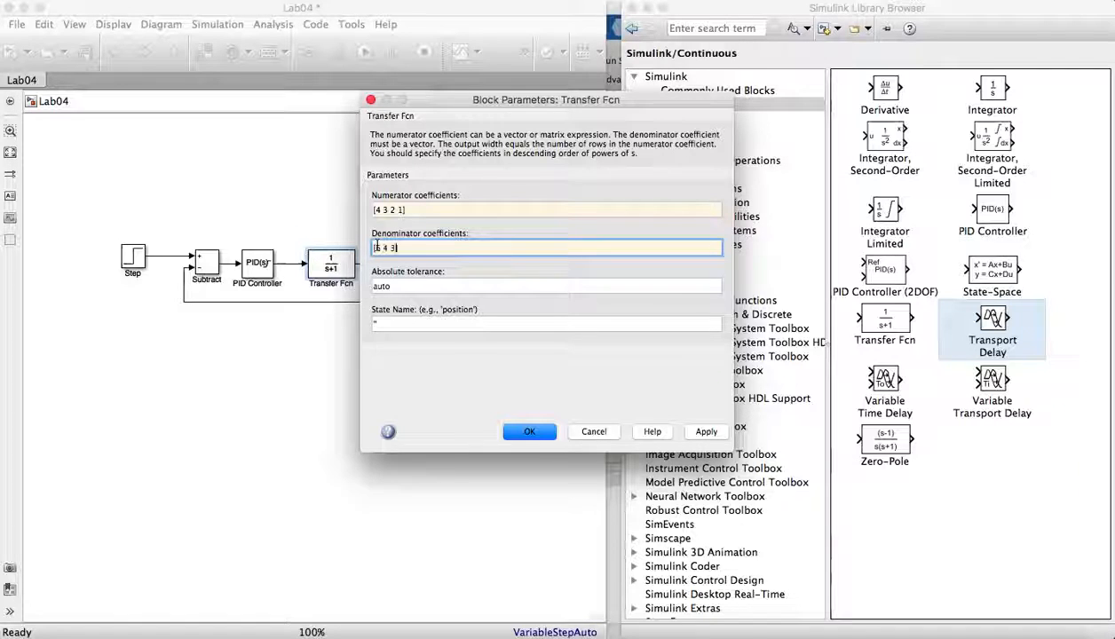
{"action": "key", "text": "BackSpace"}
{"action": "key", "text": "BackSpace"}
{"action": "key", "text": "BackSpace"}
{"action": "key", "text": "BackSpace"}
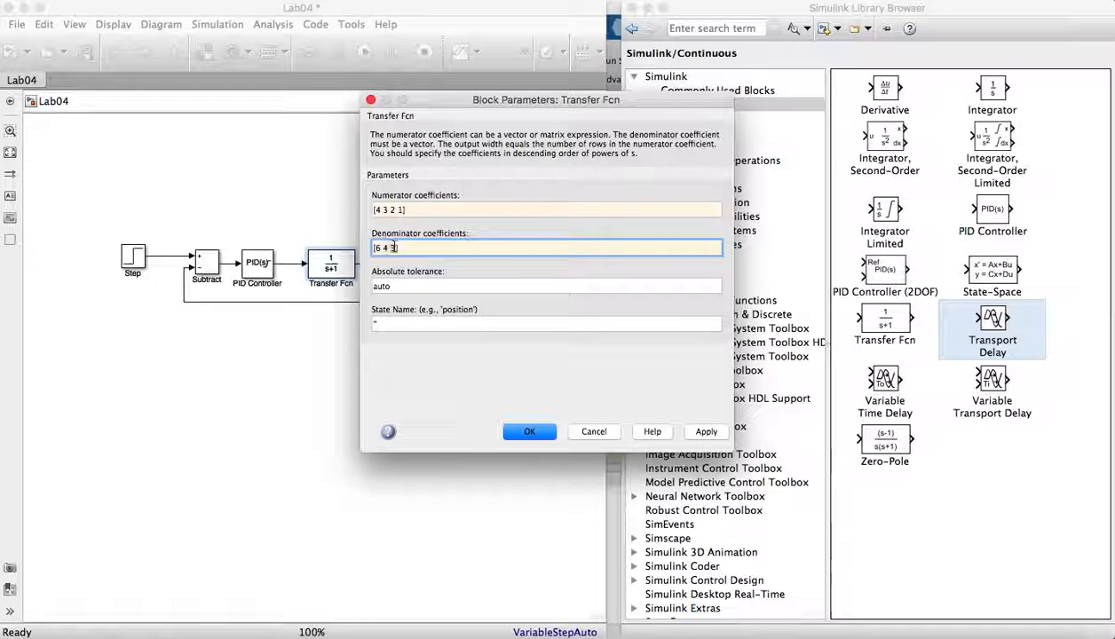
{"action": "type", "text": "5 4 3]"}
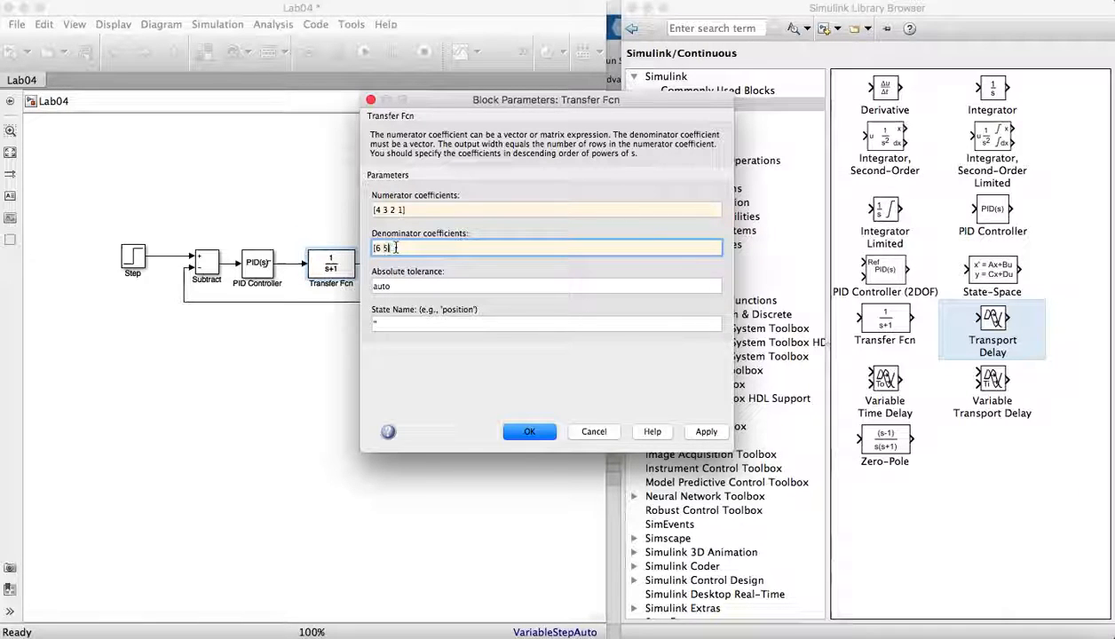
{"action": "key", "text": "Left"}
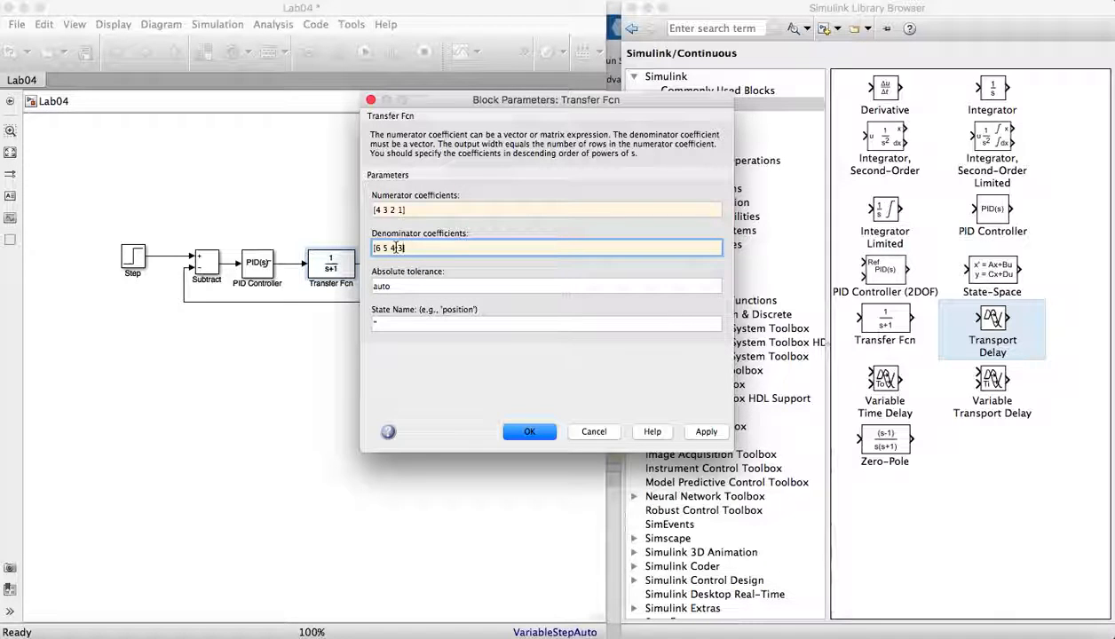
{"action": "type", "text": "2"}
- Set the Transfer Fcn numerator to [K] and denominator to [tau 1], then apply and close
{"action": "left_click", "coordinate": [402, 210]}
{"action": "triple_click", "coordinate": [401, 210]}
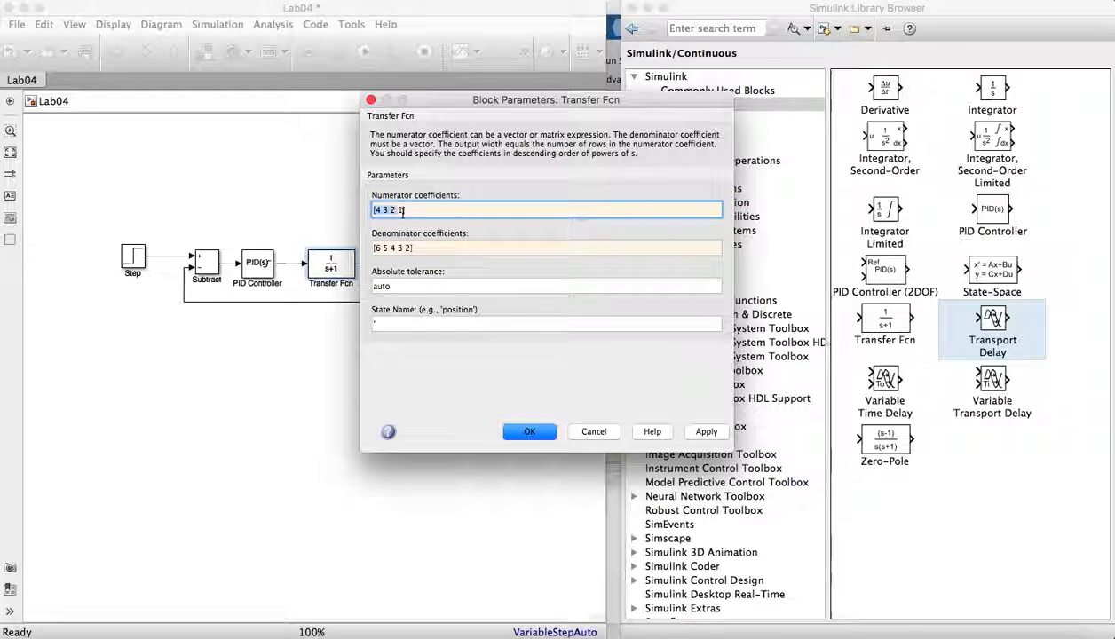
{"action": "left_click", "coordinate": [402, 211]}
{"action": "key", "text": "BackSpace"}
{"action": "key", "text": "BackSpace"}
{"action": "key", "text": "BackSpace"}
{"action": "key", "text": "BackSpace"}
{"action": "key", "text": "BackSpace"}
{"action": "key", "text": "BackSpace"}
{"action": "key", "text": "BackSpace"}
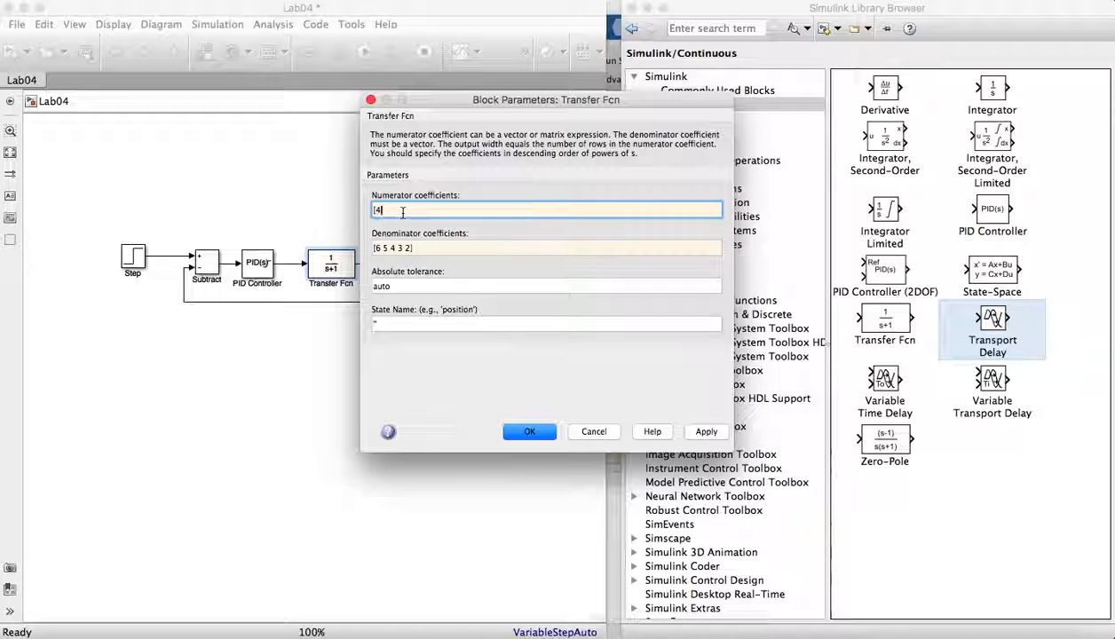
{"action": "key", "text": "BackSpace"}
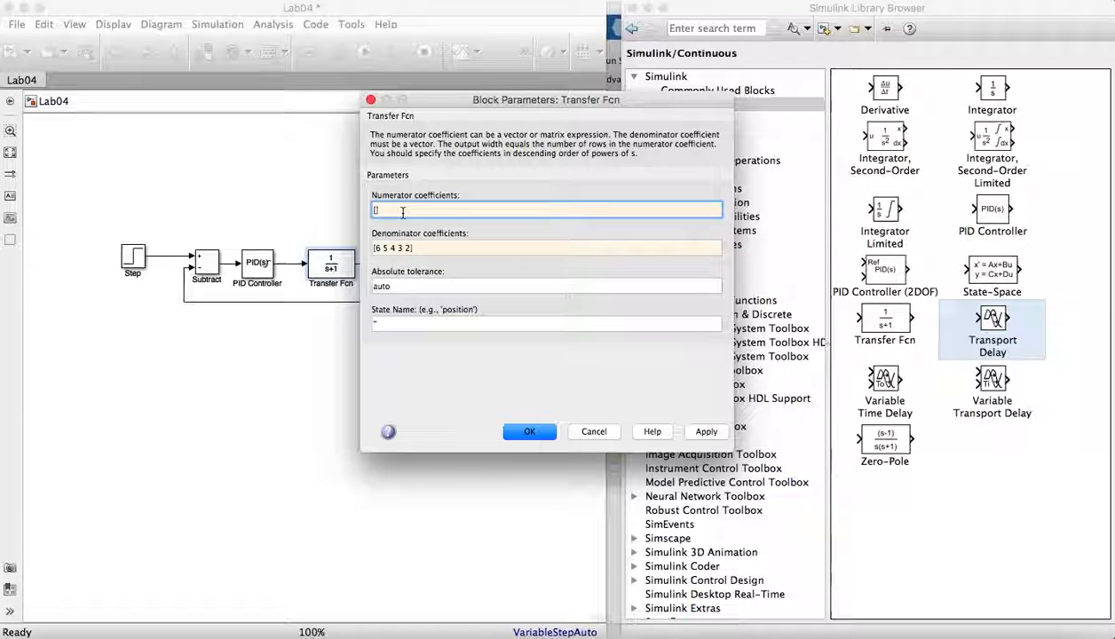
{"action": "type", "text": "K]"}
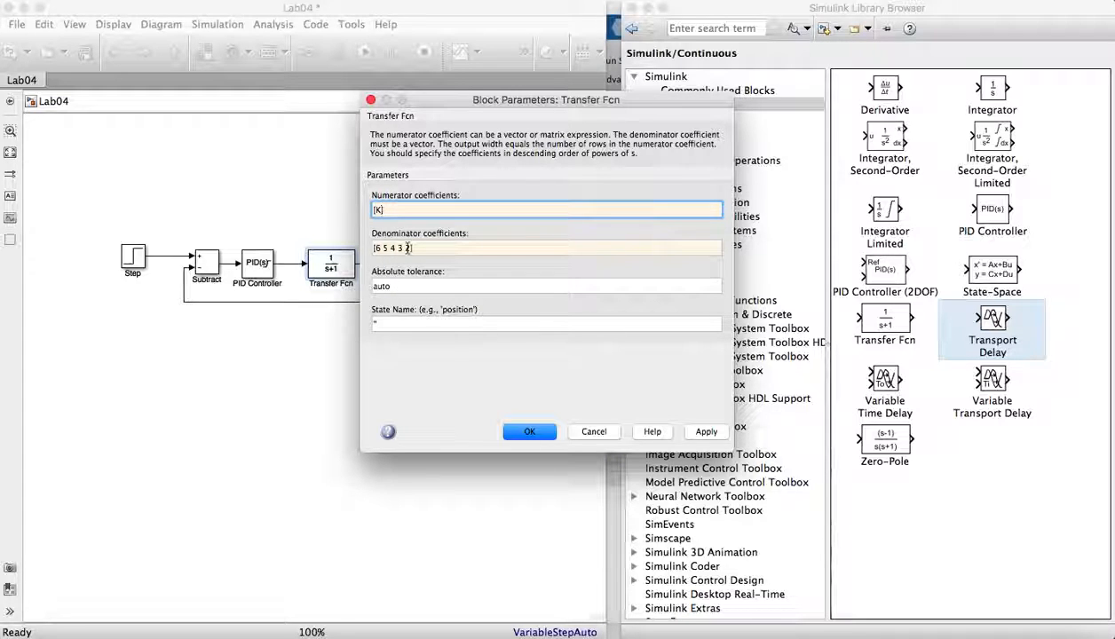
{"action": "left_click", "coordinate": [407, 248]}
{"action": "left_click_drag", "start_coordinate": [407, 249], "coordinate": [376, 249]}
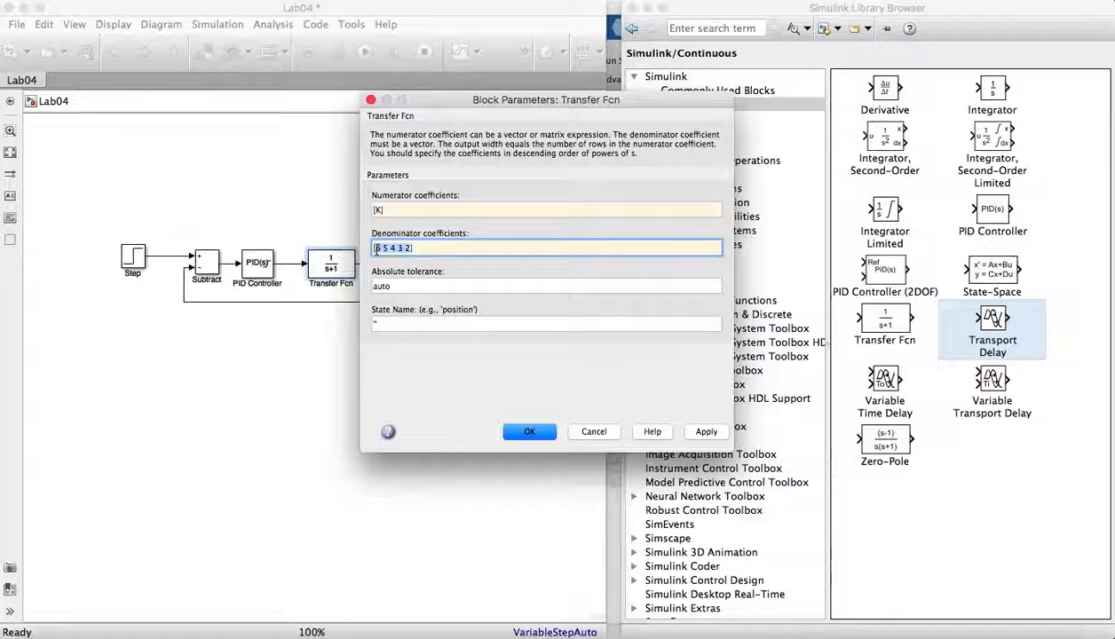
{"action": "type", "text": "[tau"}
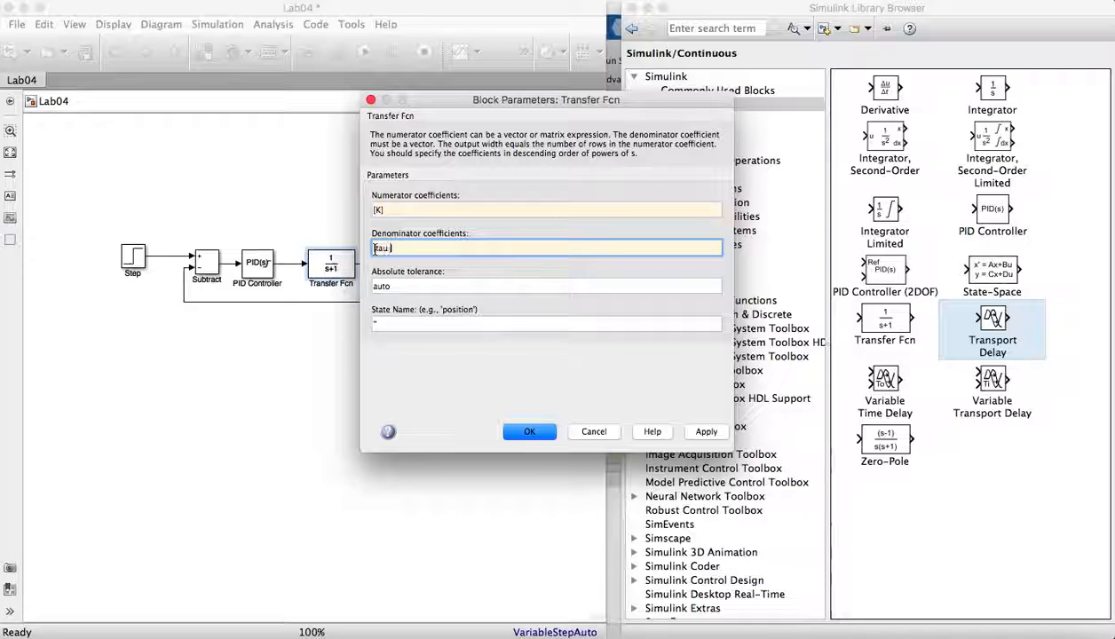
{"action": "type", "text": " 1]"}
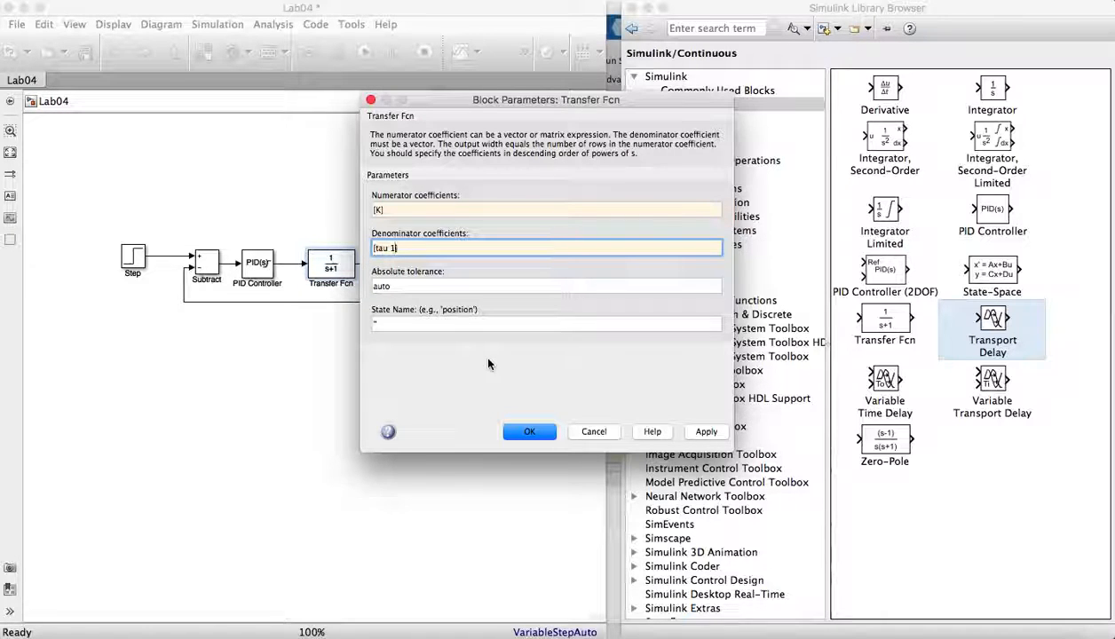
{"action": "left_click", "coordinate": [703, 433]}
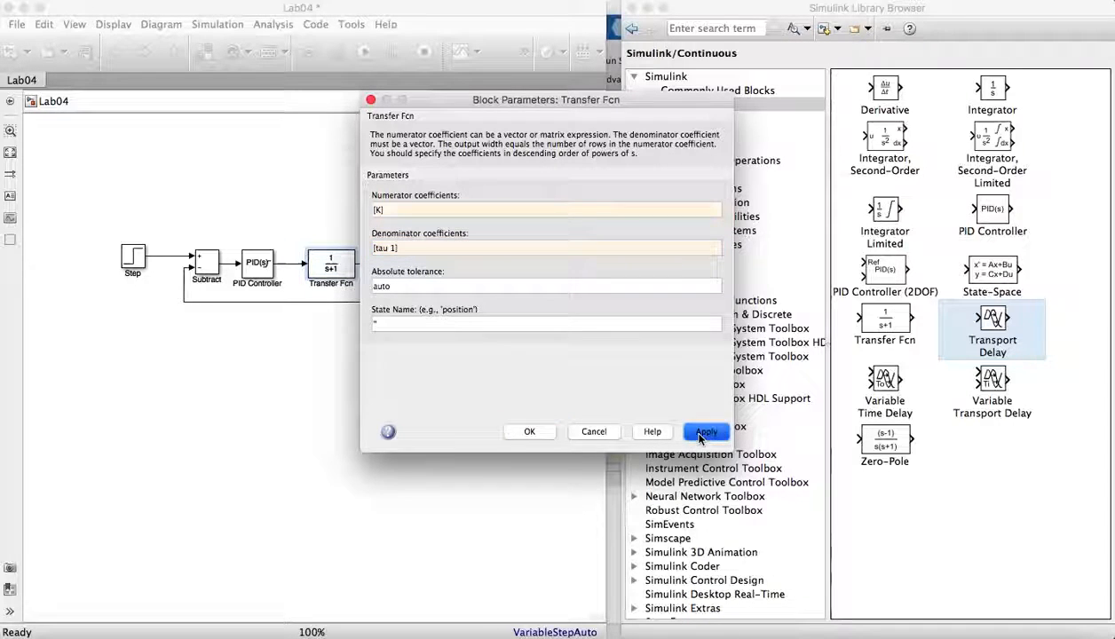
{"action": "left_click", "coordinate": [530, 432]}
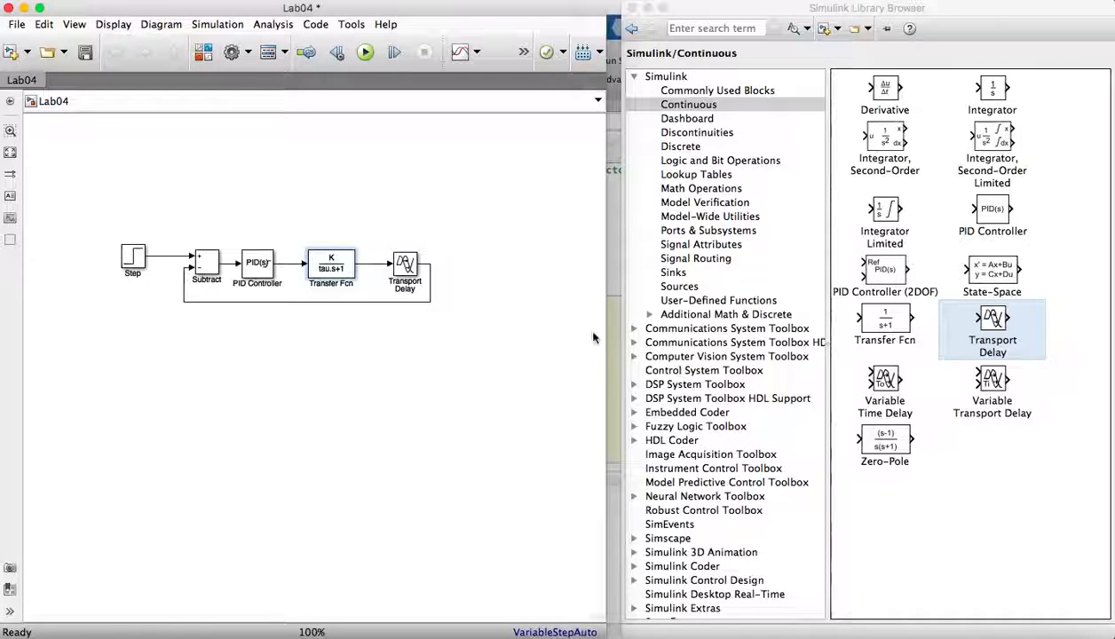
- Set the Transport Delay's time delay to theta and close its parameters
{"action": "double_click", "coordinate": [405, 265]}
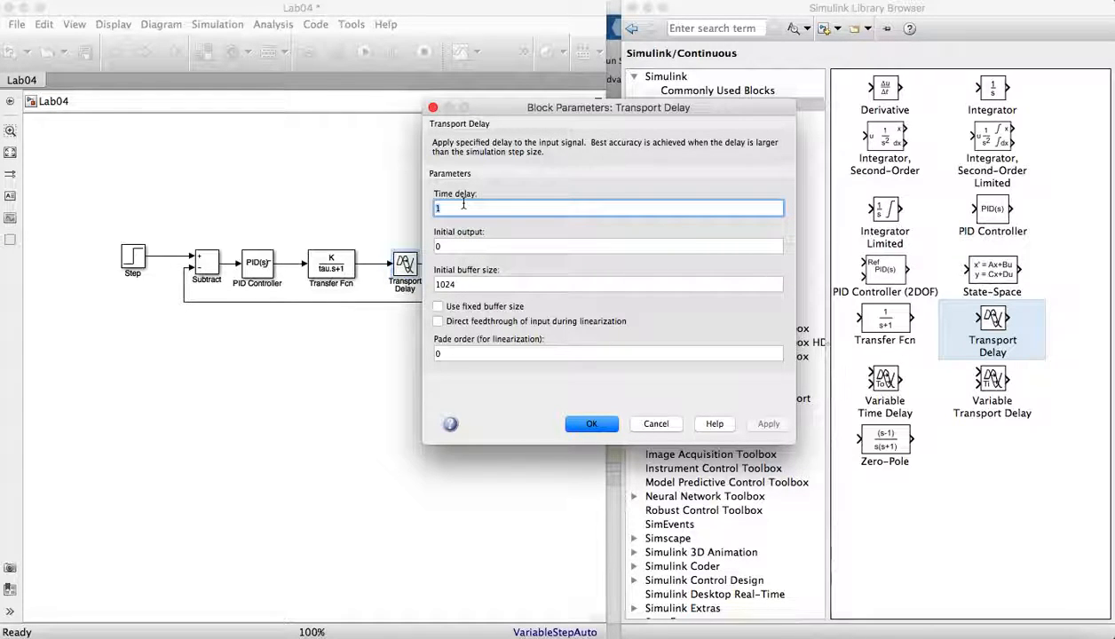
{"action": "type", "text": "theta"}
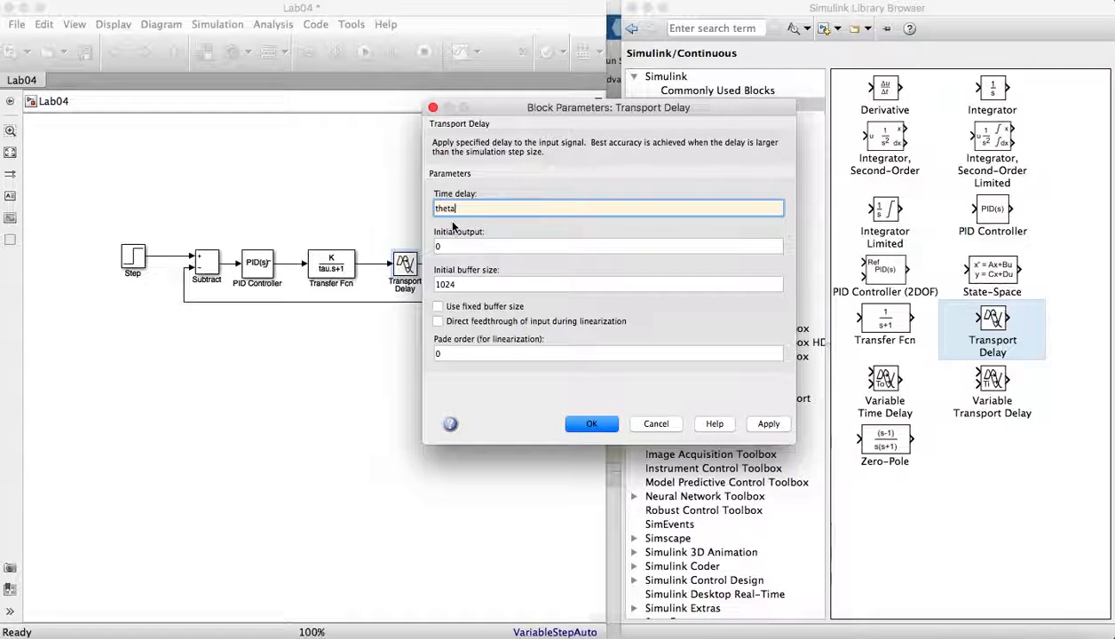
{"action": "left_click", "coordinate": [452, 247]}
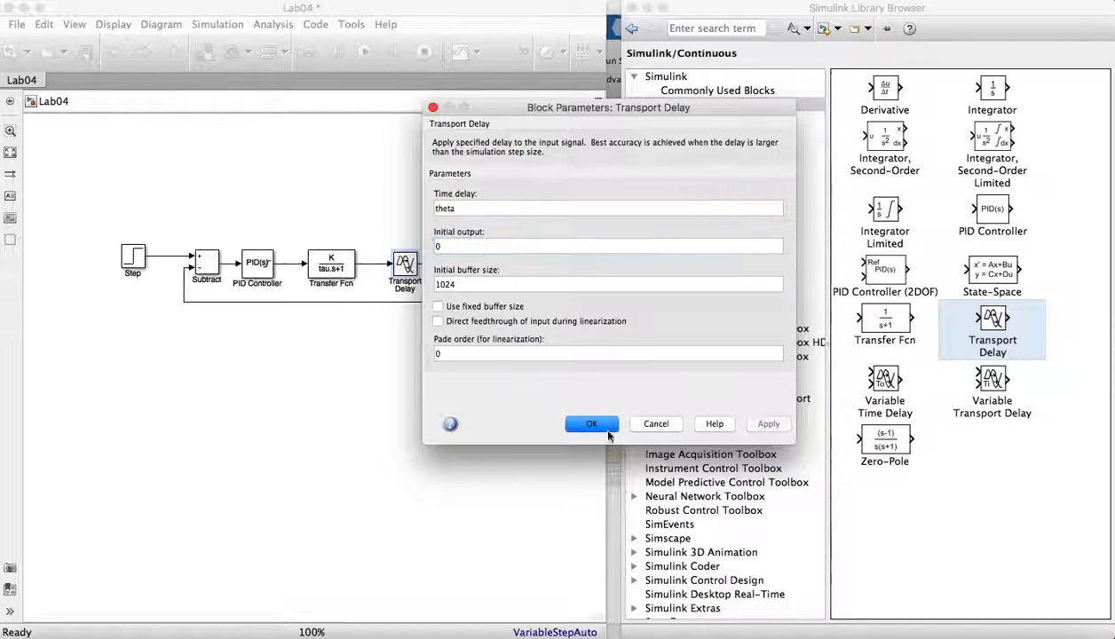
{"action": "left_click", "coordinate": [582, 423]}
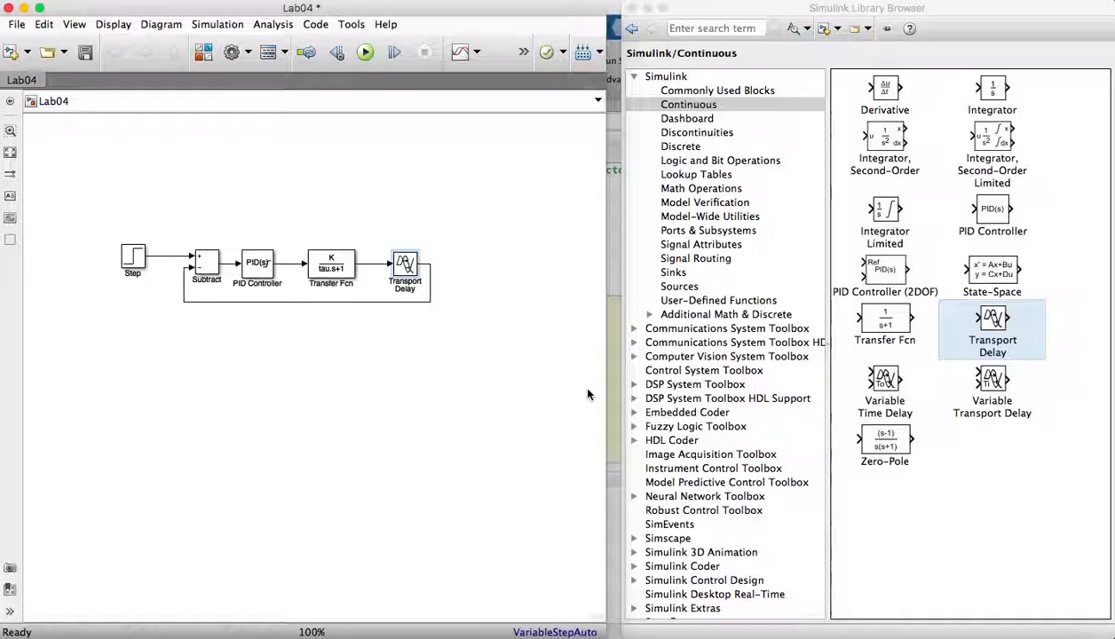
- Add three To Workspace blocks and two Scope blocks from the Sinks library above the loop
{"action": "left_click", "coordinate": [673, 272]}
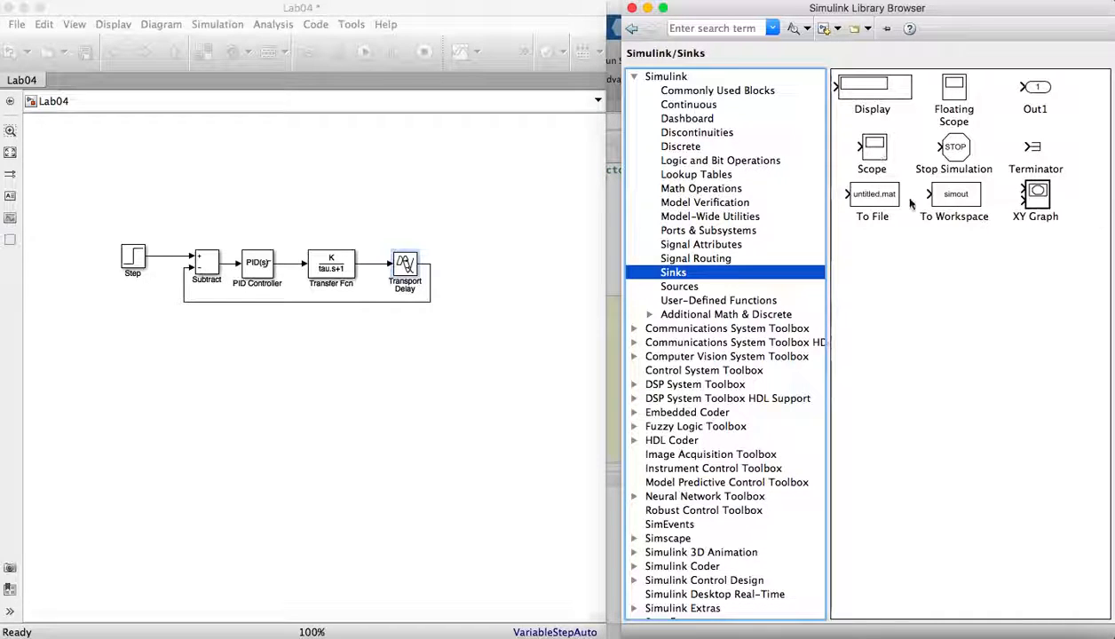
{"action": "left_click_drag", "start_coordinate": [931, 193], "coordinate": [423, 206]}
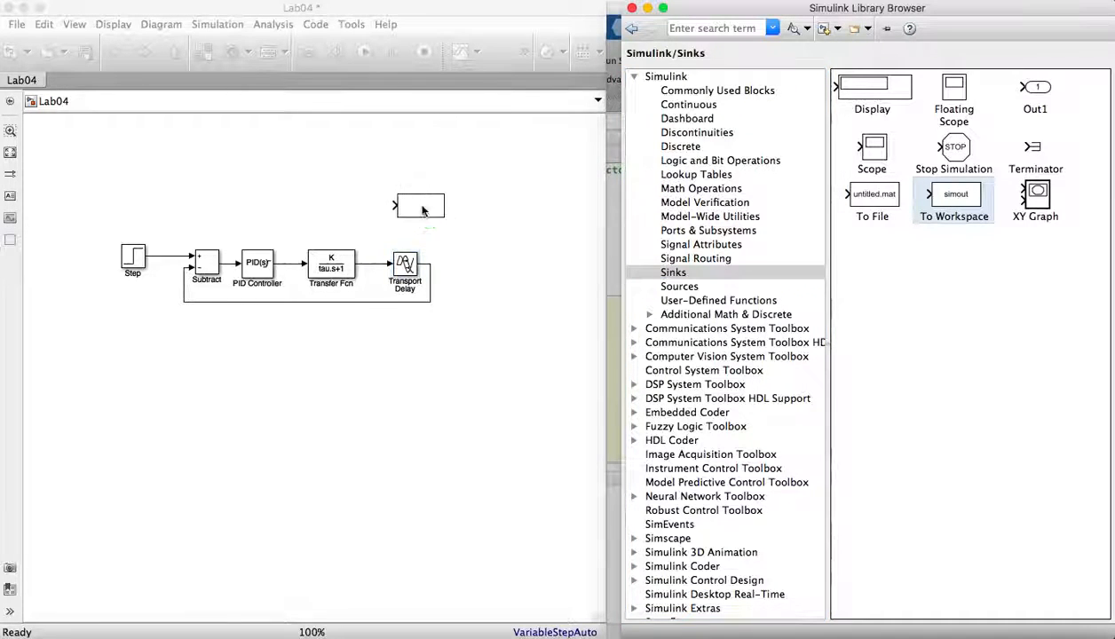
{"action": "left_click_drag", "start_coordinate": [923, 209], "coordinate": [277, 206]}
{"action": "left_click_drag", "start_coordinate": [930, 199], "coordinate": [188, 207]}
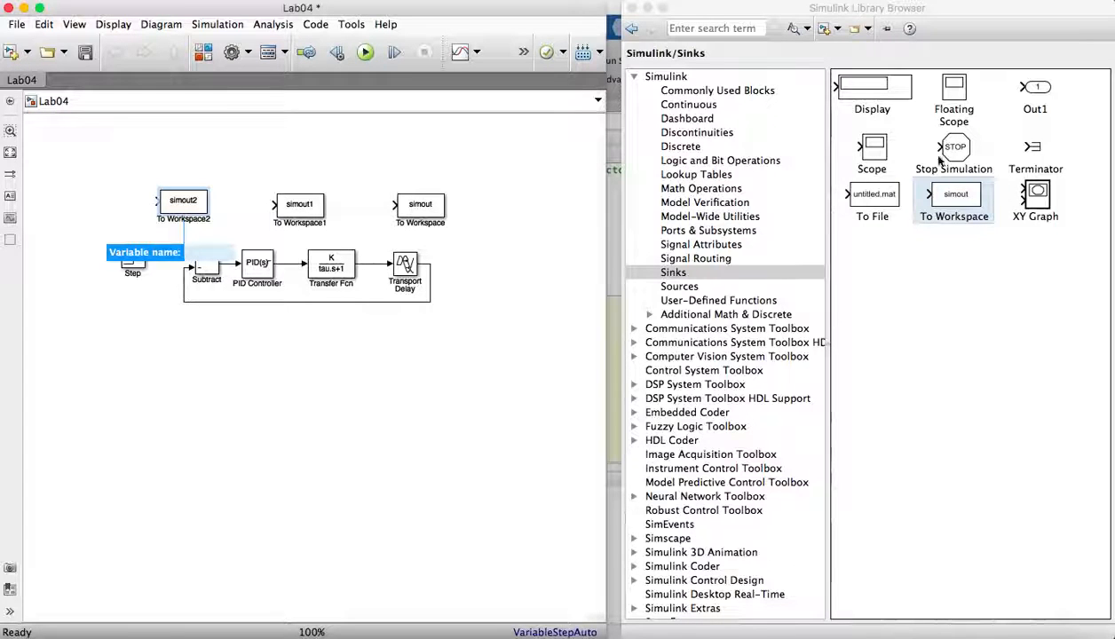
{"action": "left_click_drag", "start_coordinate": [873, 151], "coordinate": [424, 153]}
{"action": "left_click_drag", "start_coordinate": [881, 170], "coordinate": [237, 152]}
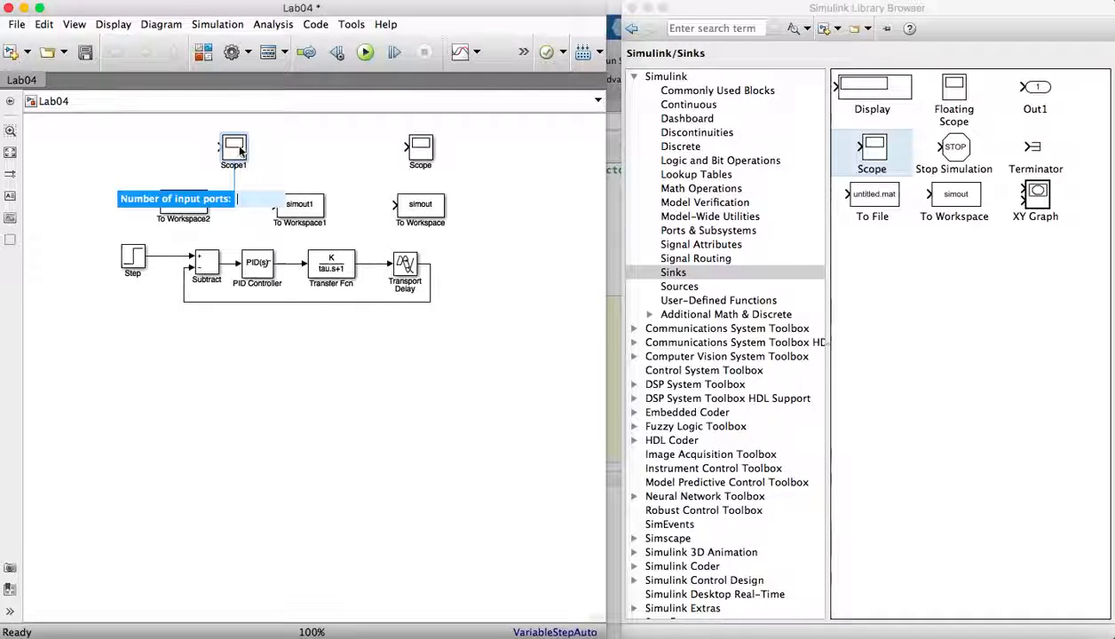
- Connect the three To Workspace blocks to the setpoint line, the PID Controller output and the Transport Delay output
{"action": "left_click", "coordinate": [174, 158]}
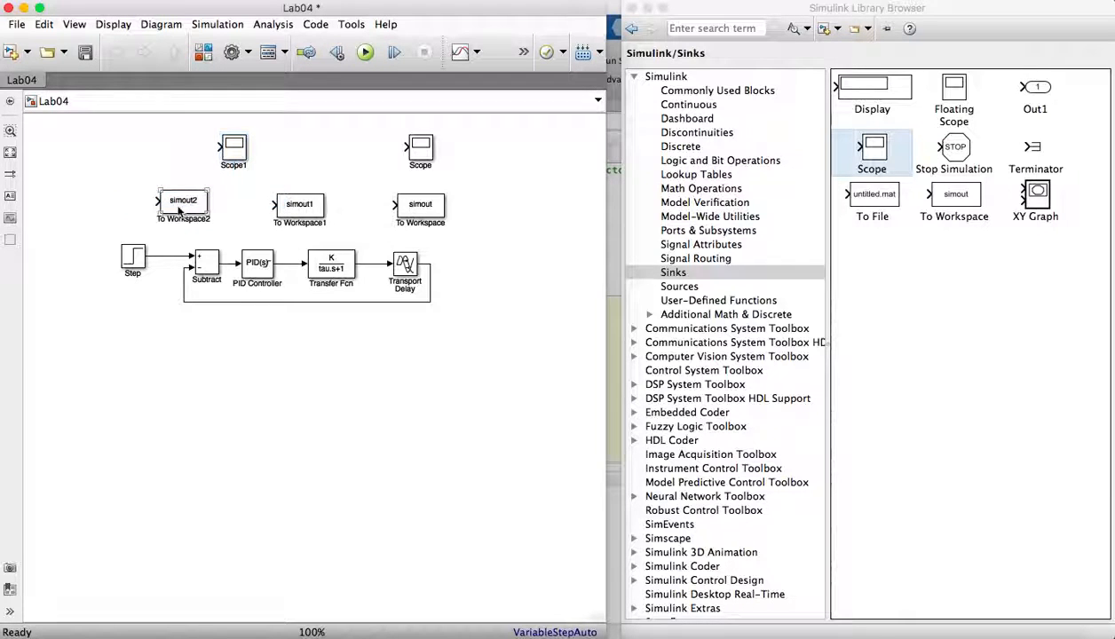
{"action": "left_click_drag", "start_coordinate": [155, 201], "coordinate": [160, 257]}
{"action": "left_click", "coordinate": [192, 208]}
{"action": "left_click_drag", "start_coordinate": [192, 208], "coordinate": [204, 212]}
{"action": "left_click_drag", "start_coordinate": [311, 198], "coordinate": [289, 268]}
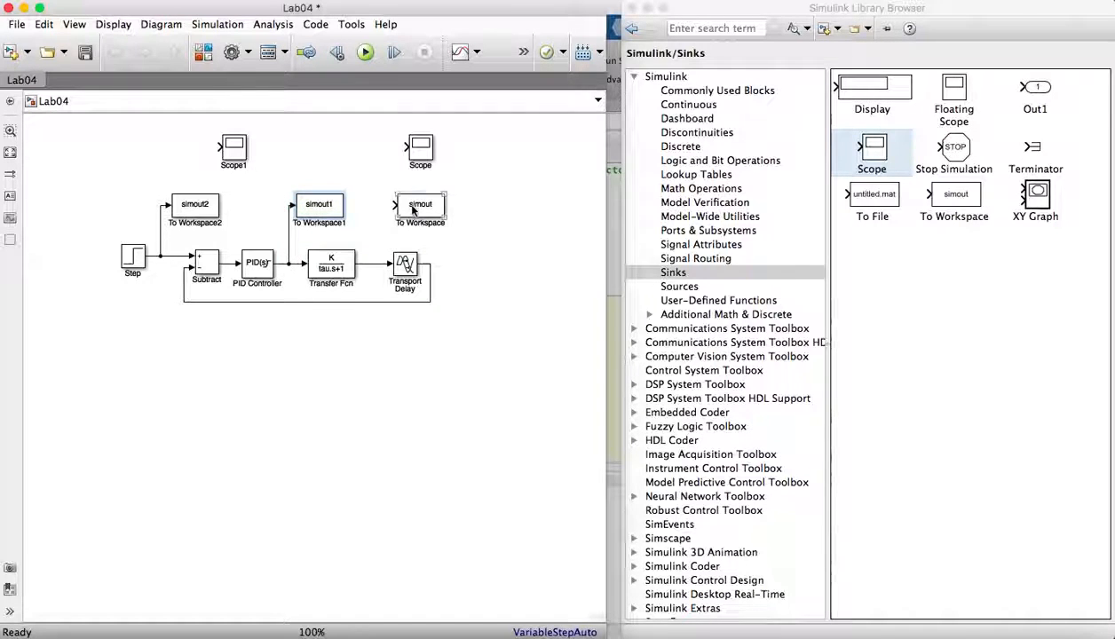
{"action": "left_click_drag", "start_coordinate": [414, 207], "coordinate": [431, 262]}
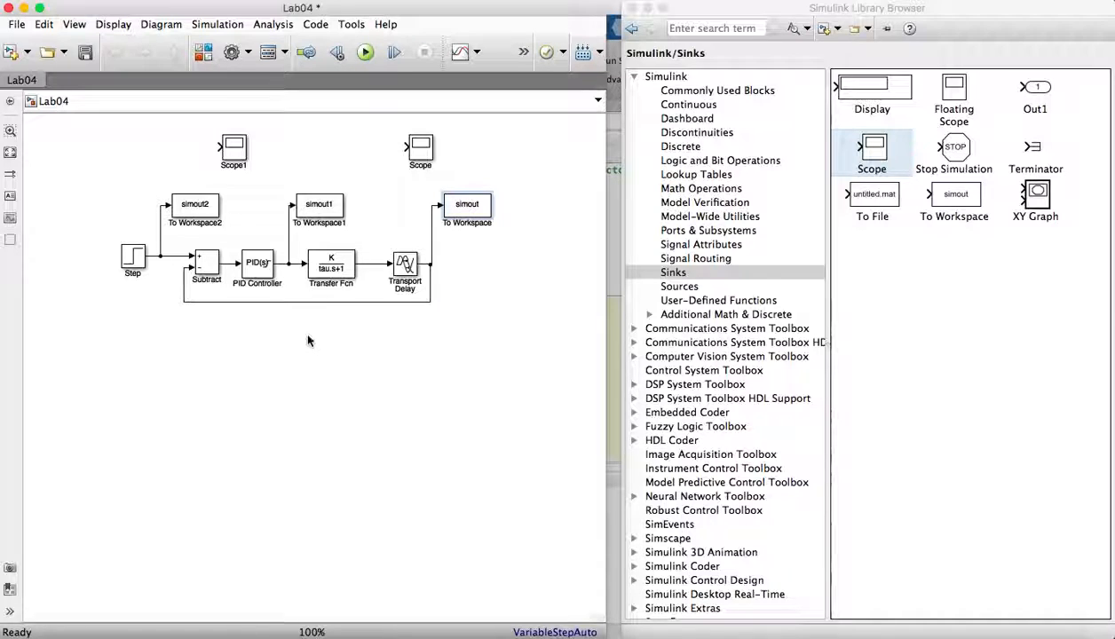
- Set To Workspace2's variable name to SP, save format to Array and sample time to 0.1, then apply and close
{"action": "left_click", "coordinate": [201, 196]}
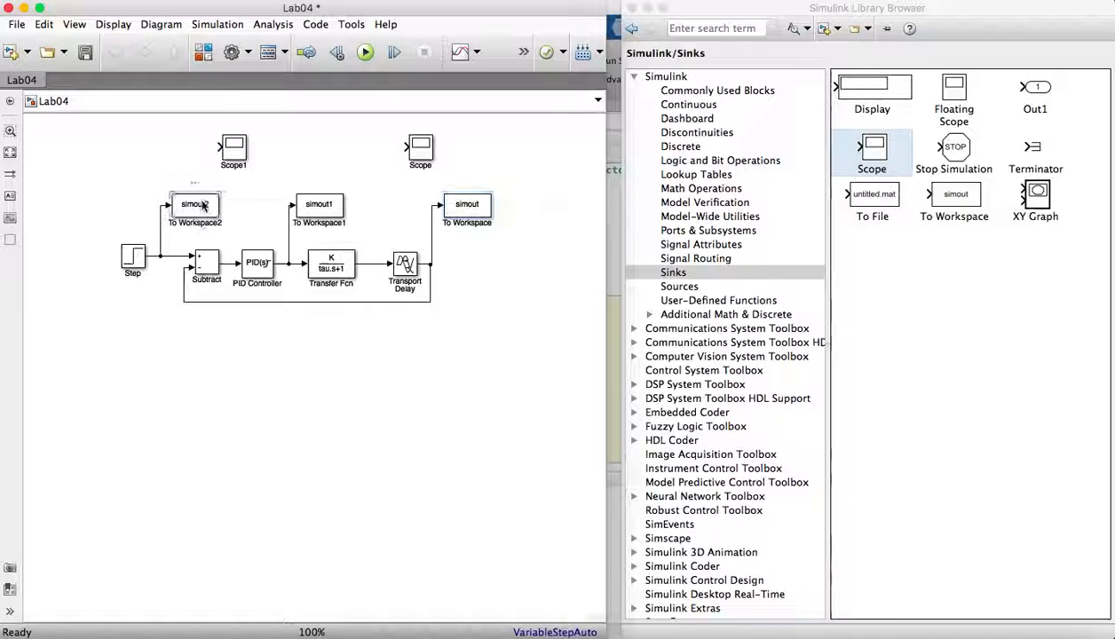
{"action": "double_click", "coordinate": [203, 204]}
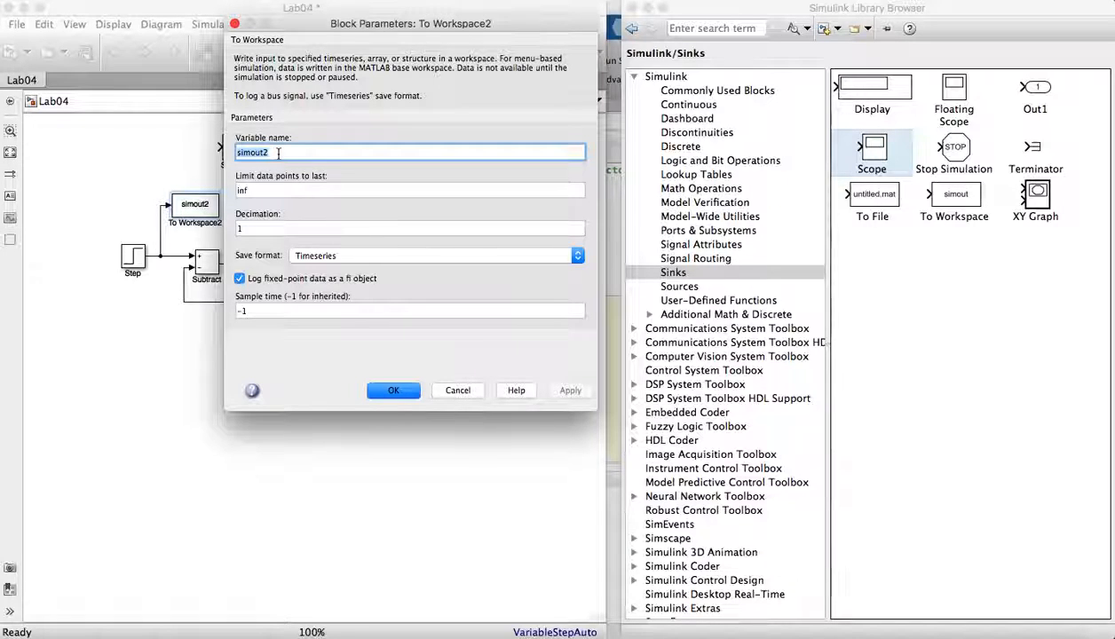
{"action": "type", "text": "SP"}
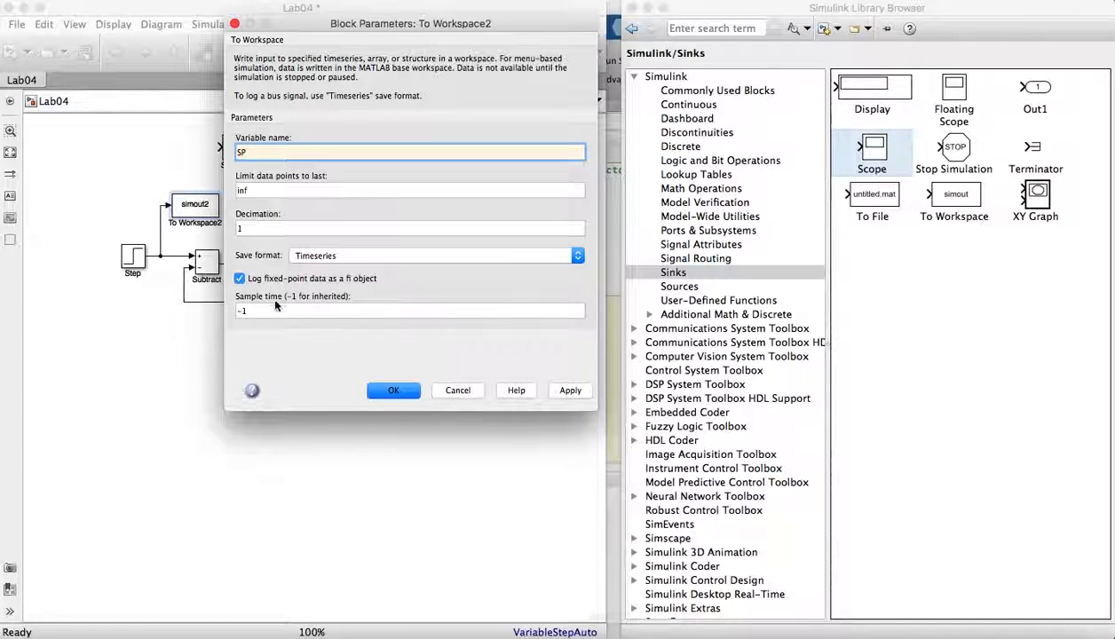
{"action": "left_click", "coordinate": [342, 252]}
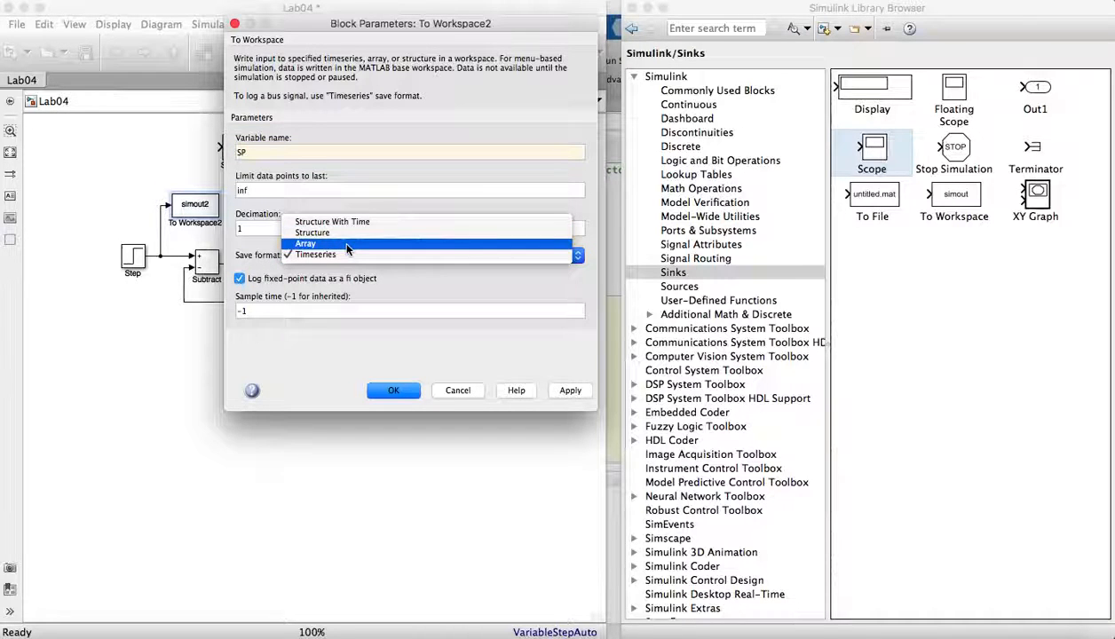
{"action": "left_click", "coordinate": [347, 245]}
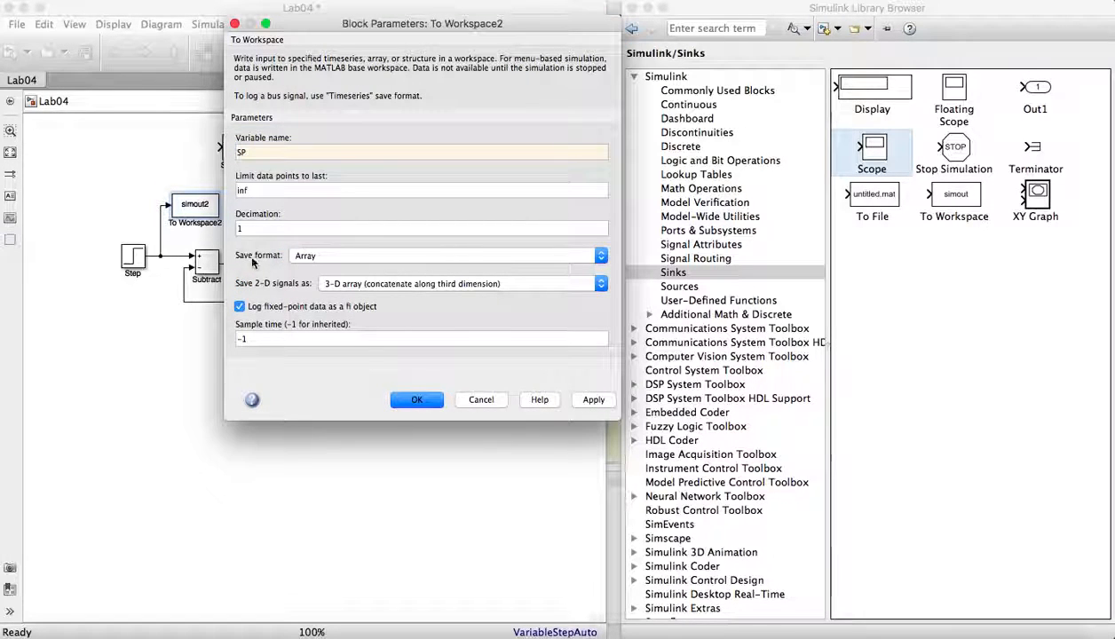
{"action": "left_click", "coordinate": [307, 254]}
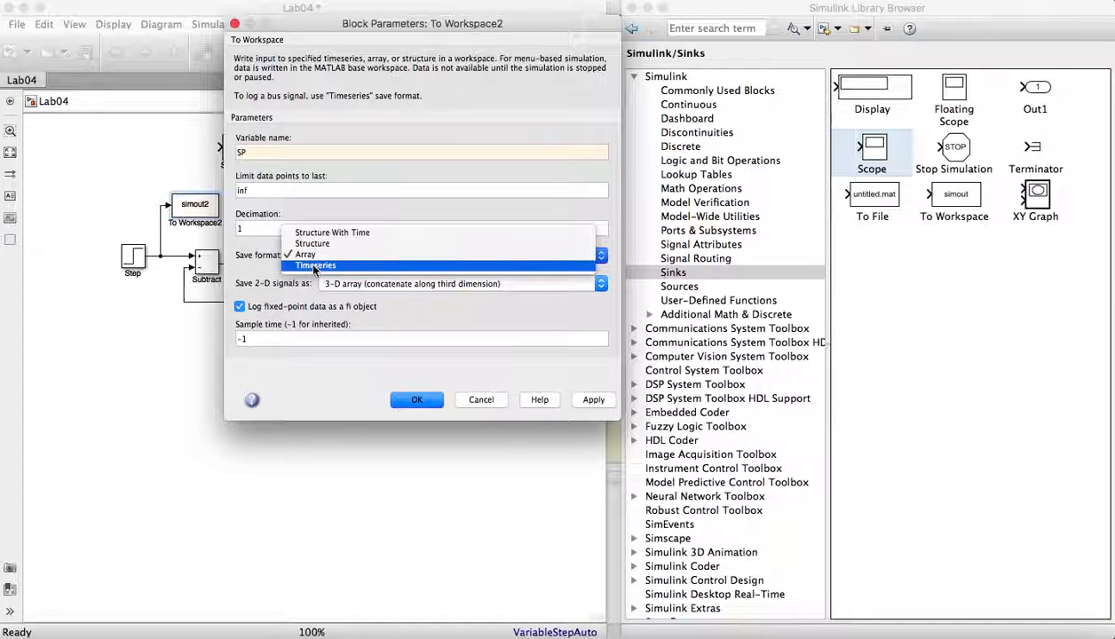
{"action": "left_click", "coordinate": [270, 336]}
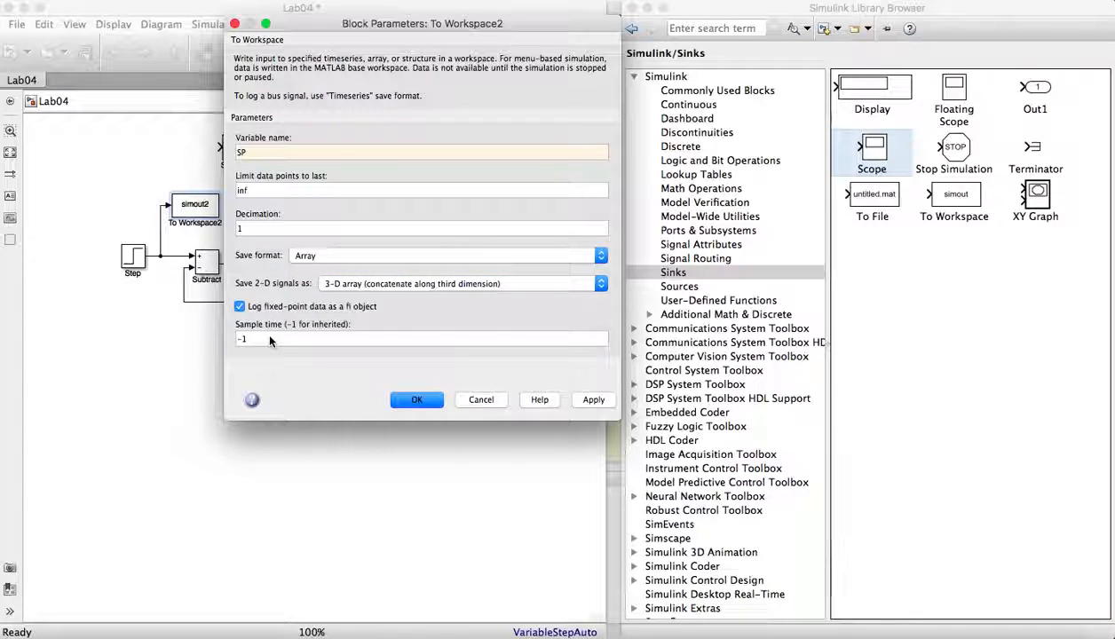
{"action": "left_click", "coordinate": [270, 339]}
{"action": "type", "text": "0"}
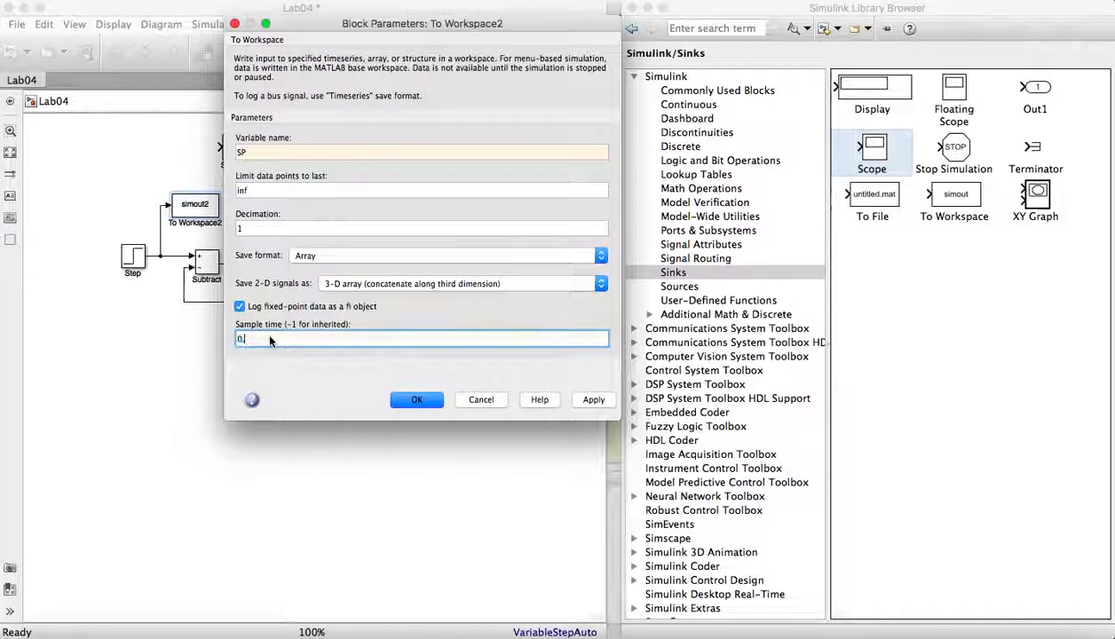
{"action": "type", "text": ".1"}
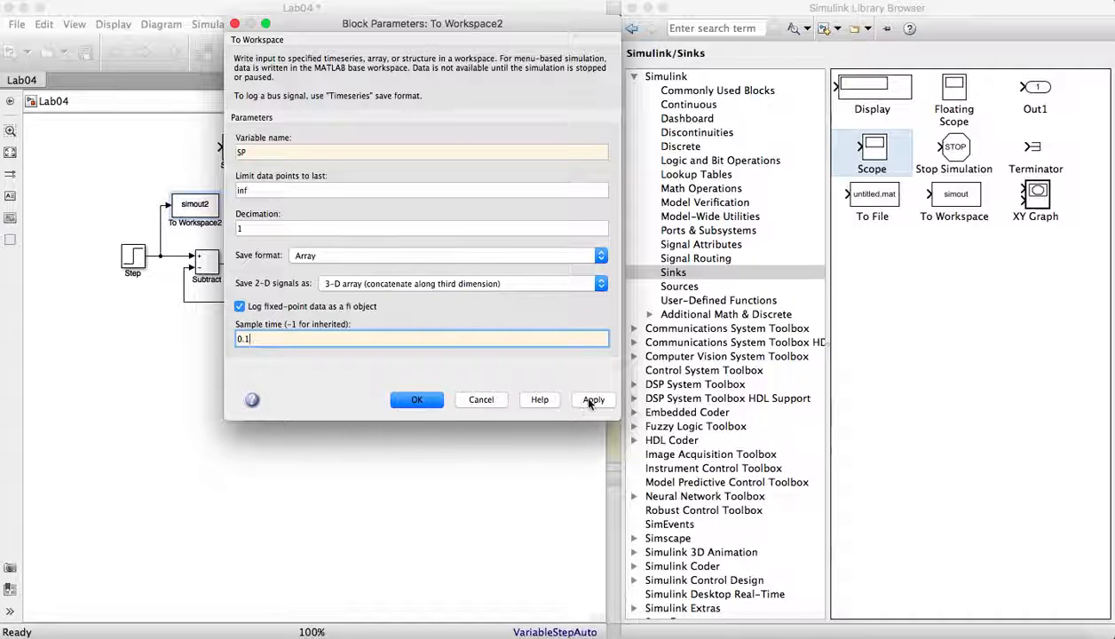
{"action": "left_click", "coordinate": [591, 401]}
{"action": "left_click", "coordinate": [414, 398]}
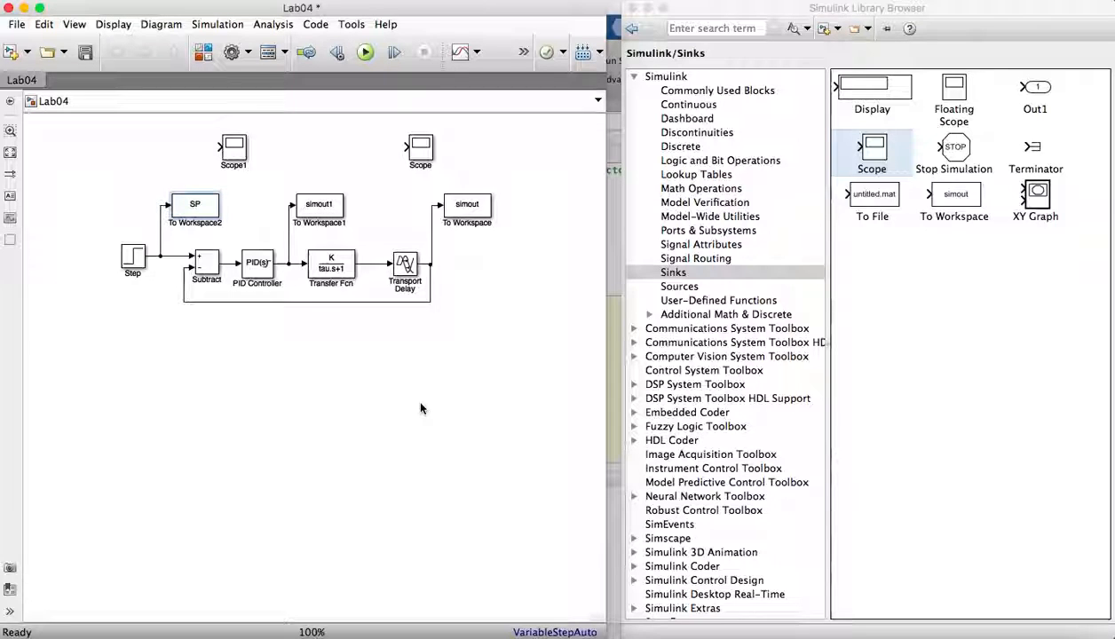
- Set To Workspace1's variable name to Input, save format to Array and sample time to 0.1, then apply and close
{"action": "double_click", "coordinate": [320, 206]}
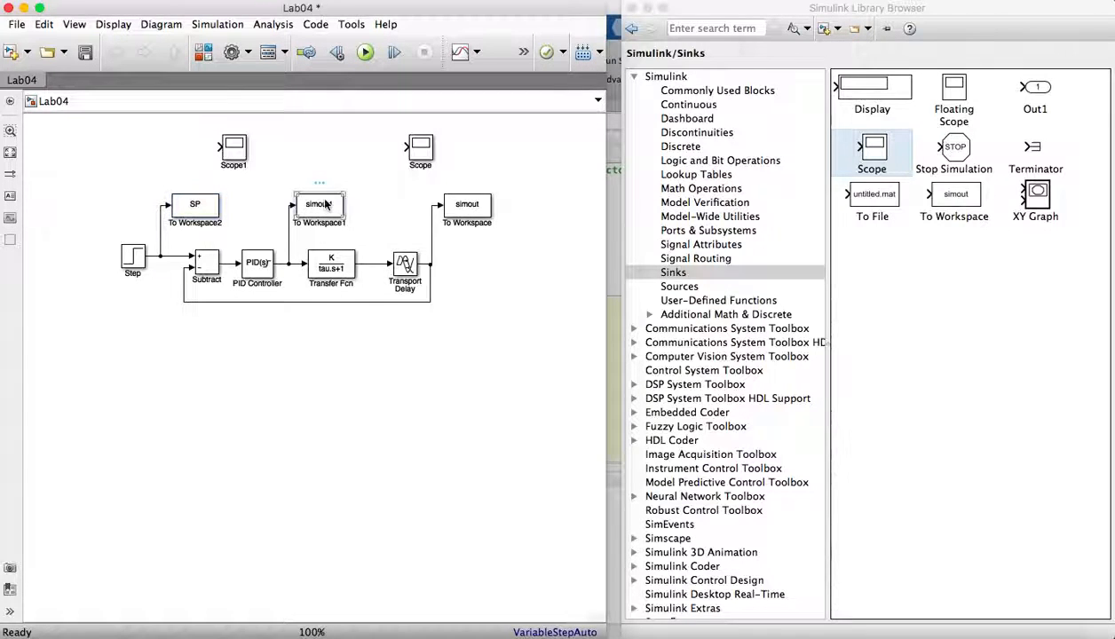
{"action": "type", "text": "Inp"}
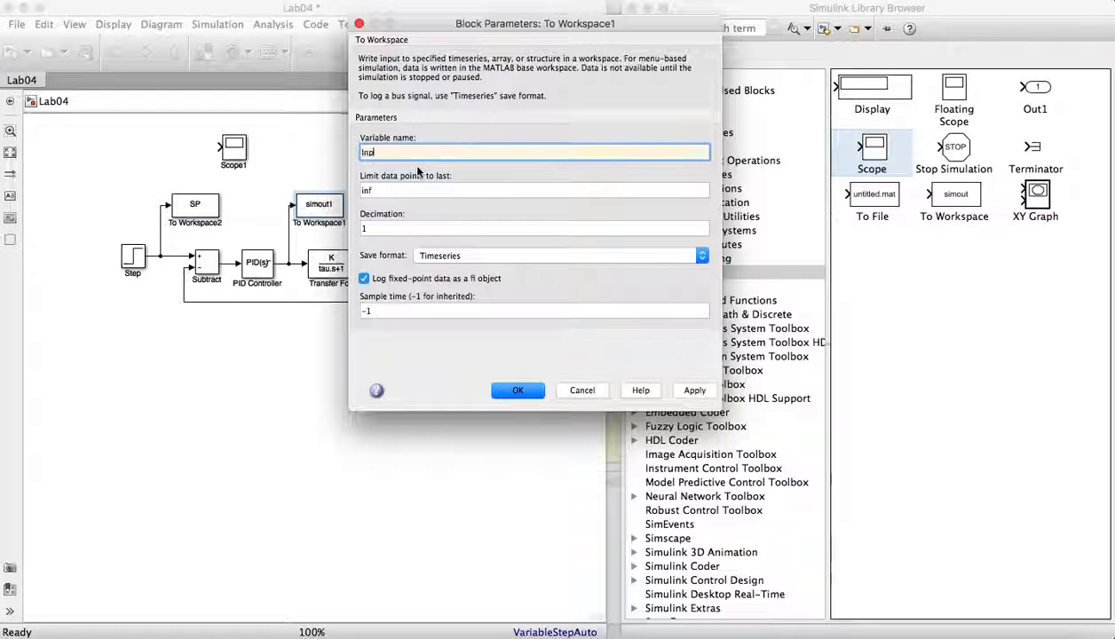
{"action": "type", "text": "ut"}
{"action": "left_click", "coordinate": [463, 256]}
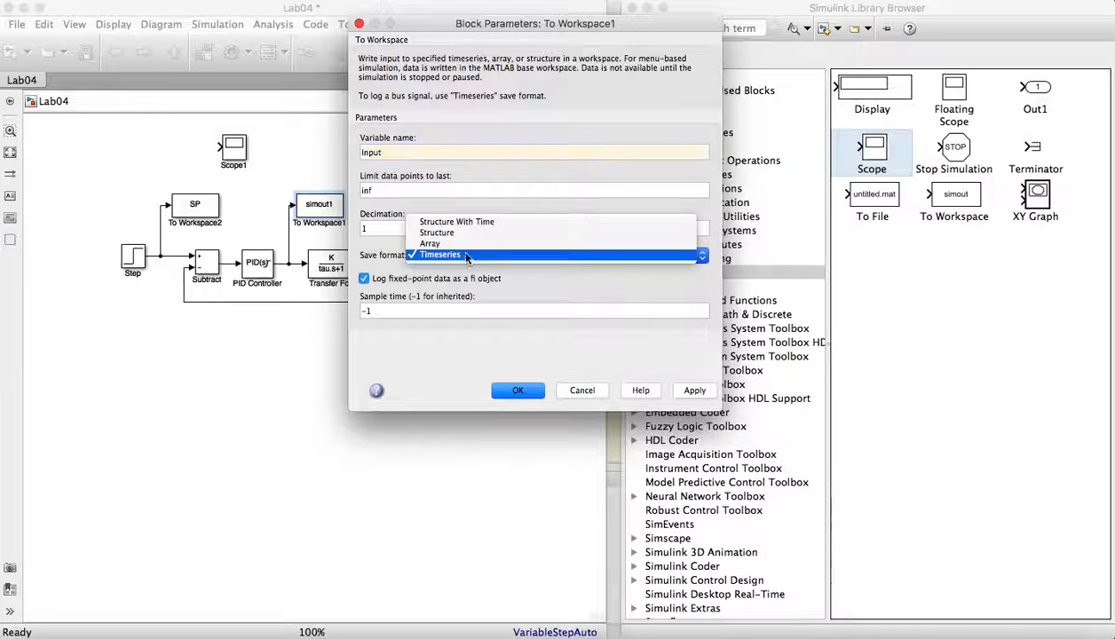
{"action": "left_click", "coordinate": [455, 242]}
{"action": "double_click", "coordinate": [388, 338]}
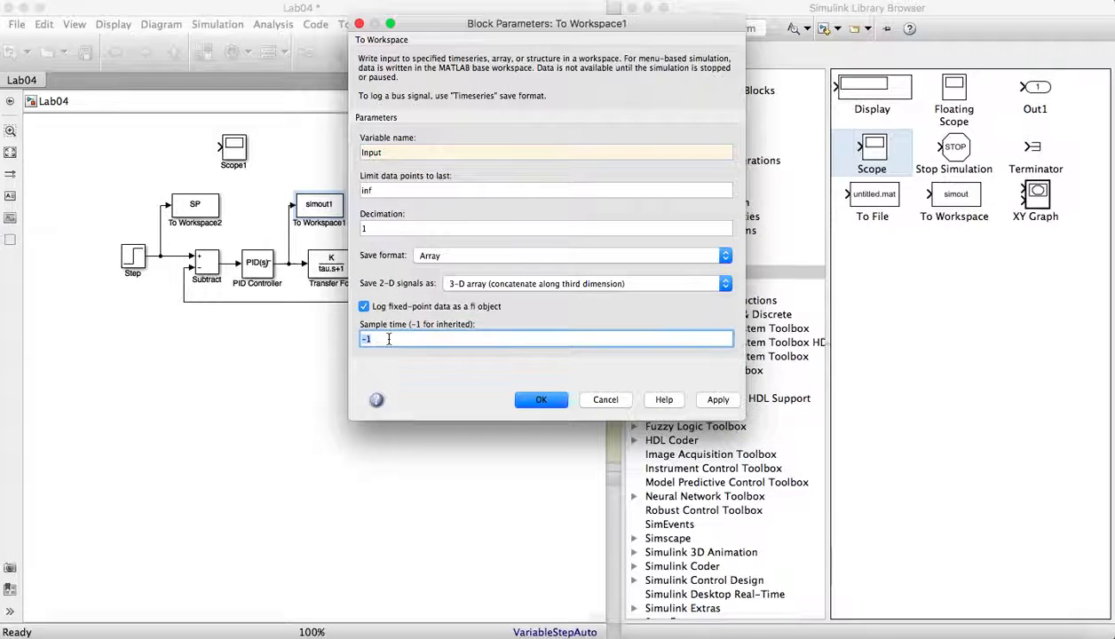
{"action": "type", "text": "0."}
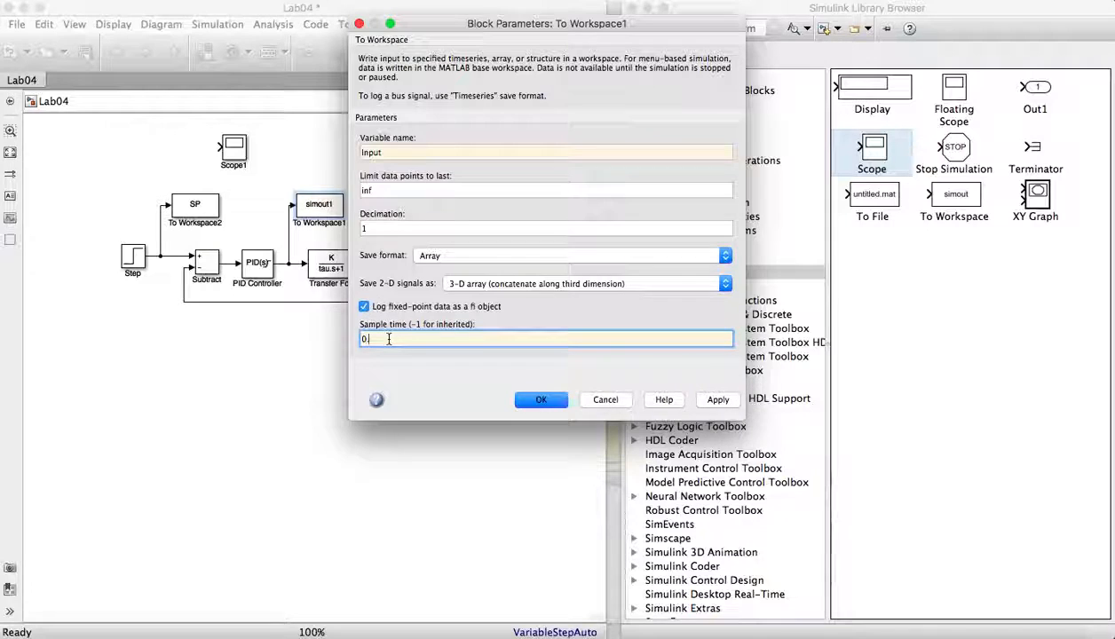
{"action": "type", "text": "1"}
{"action": "left_click", "coordinate": [718, 399]}
{"action": "left_click", "coordinate": [542, 399]}
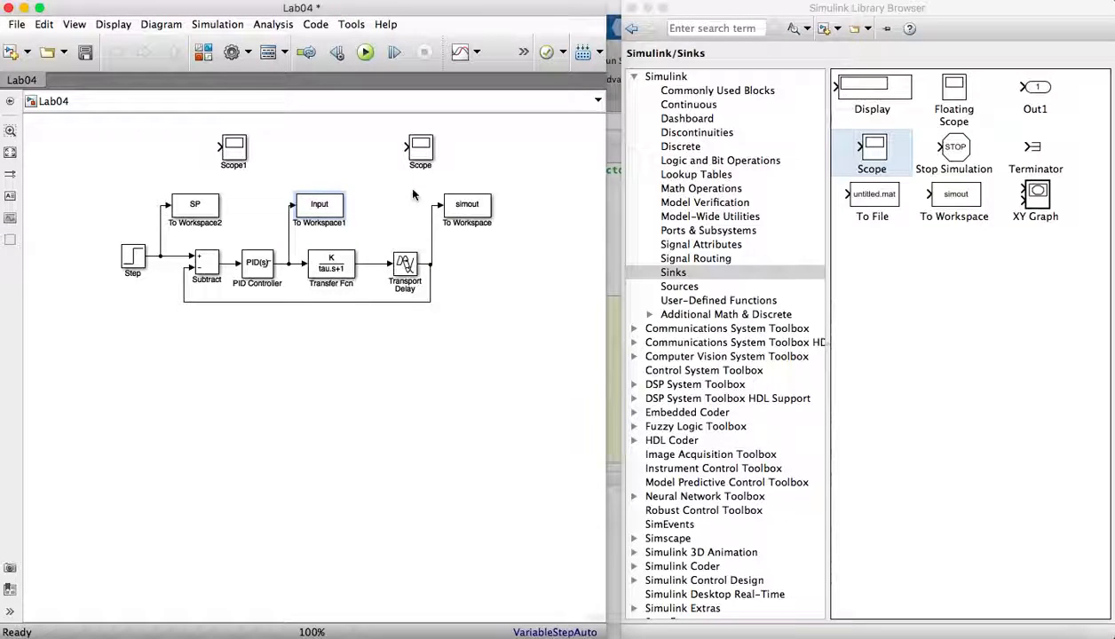
{"action": "double_click", "coordinate": [460, 204]}
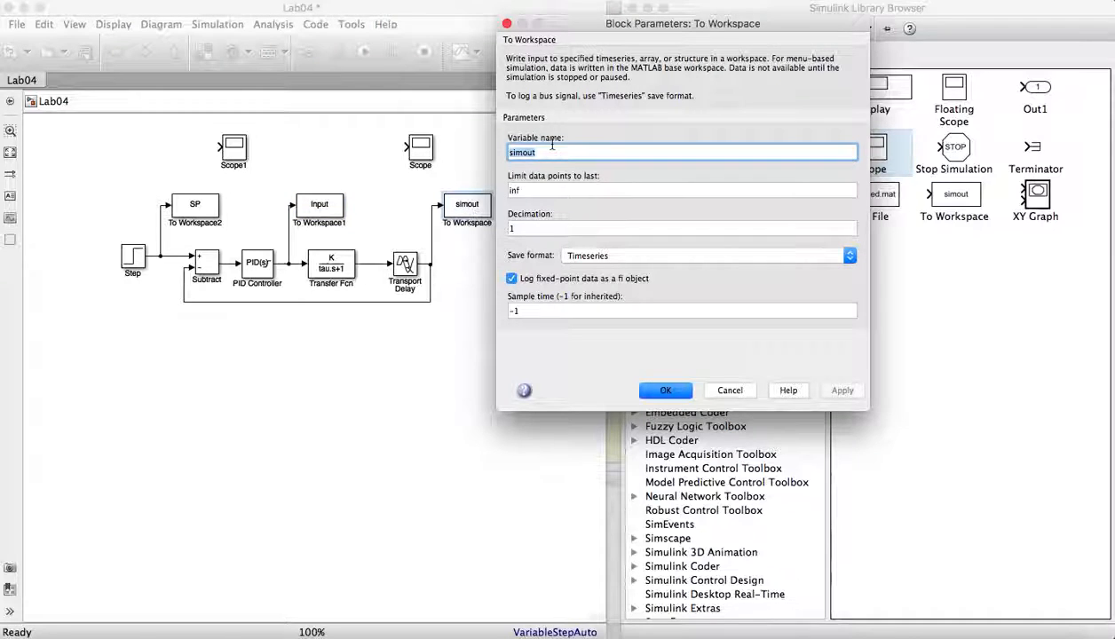
{"action": "type", "text": "Output"}
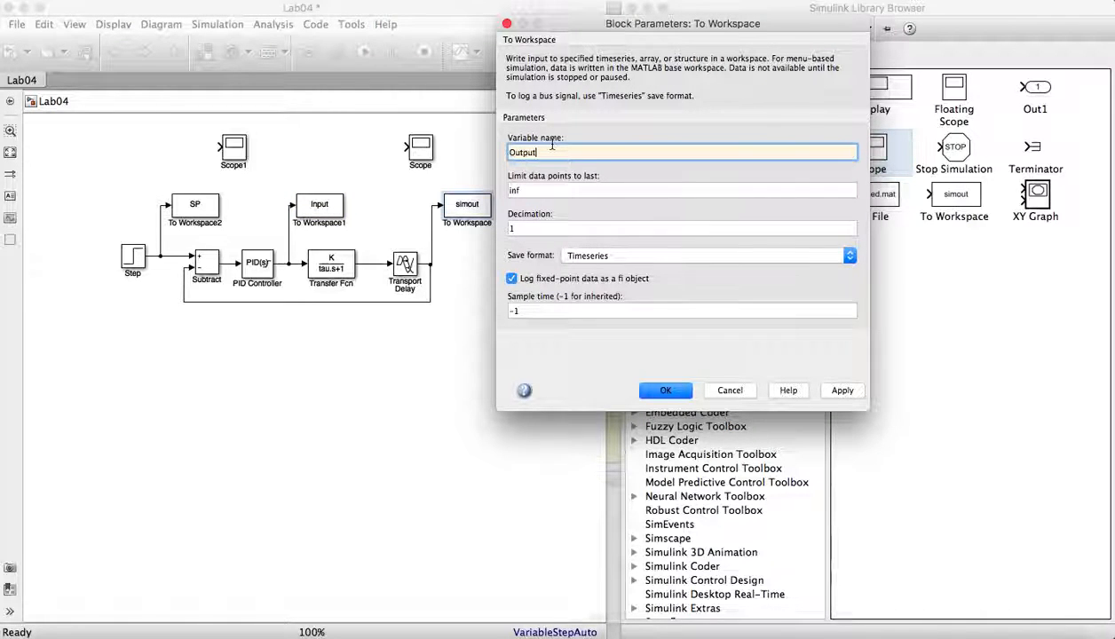
{"action": "left_click", "coordinate": [588, 254]}
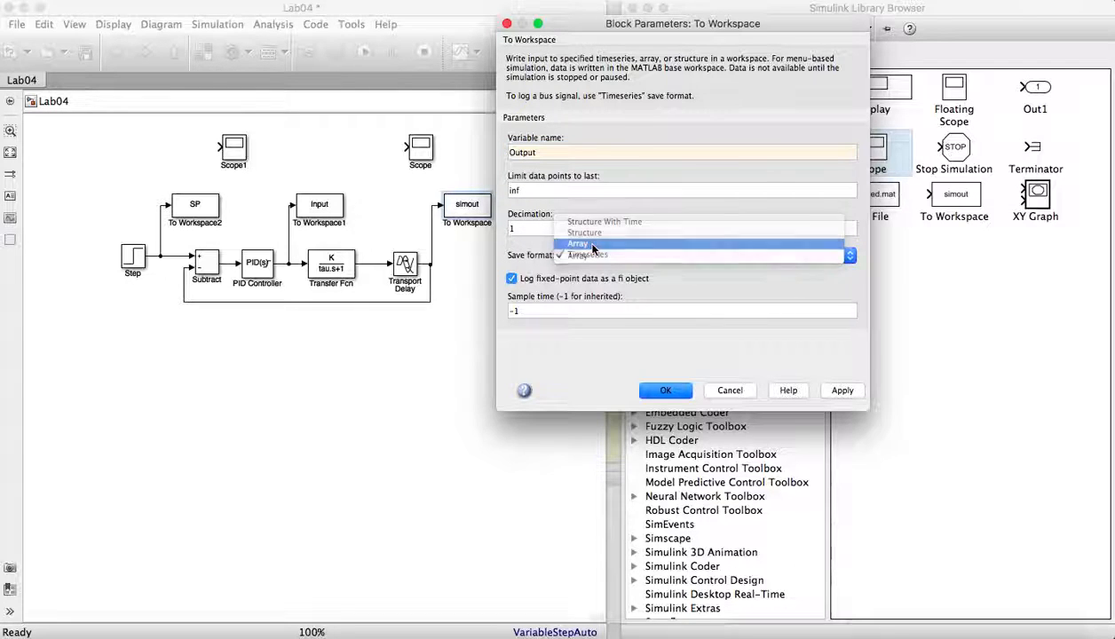
{"action": "left_click", "coordinate": [593, 245]}
{"action": "left_click", "coordinate": [537, 338]}
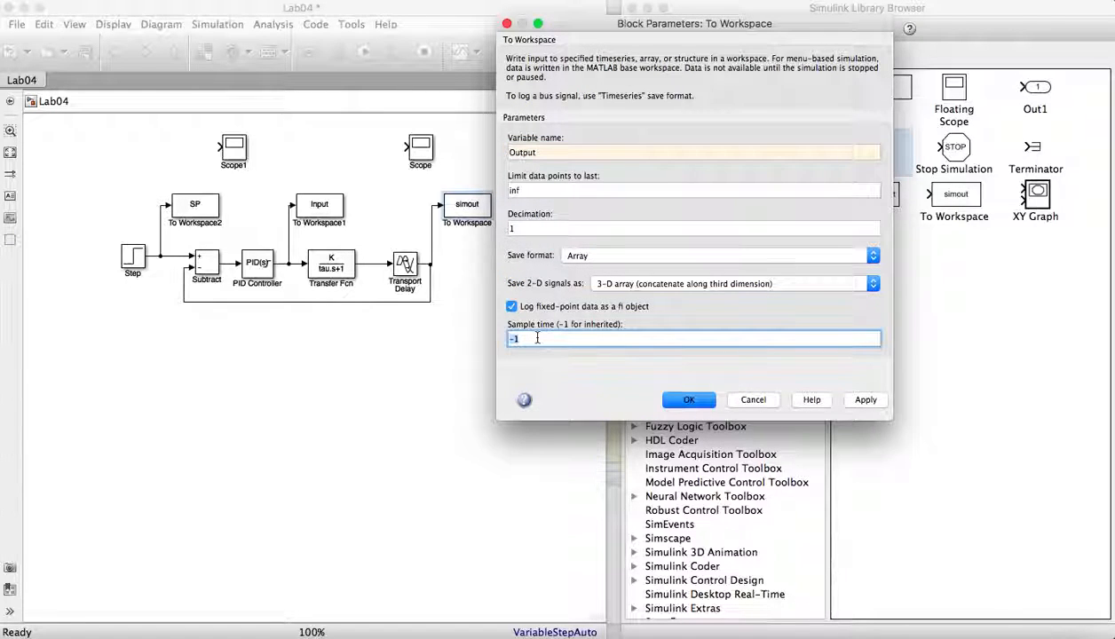
{"action": "type", "text": "0."}
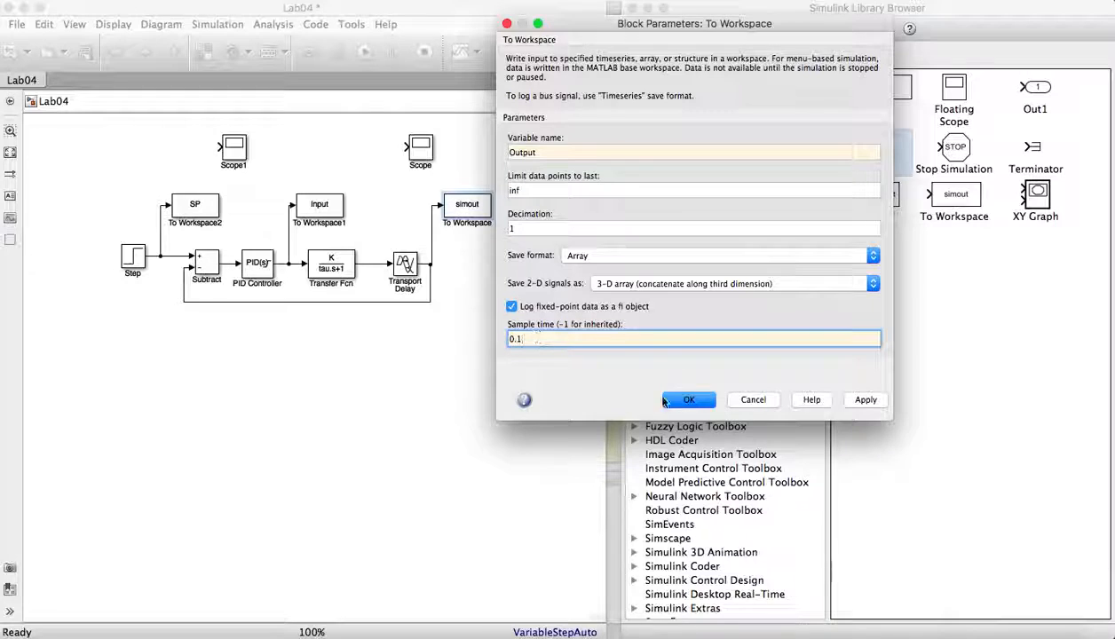
{"action": "left_click", "coordinate": [753, 399]}
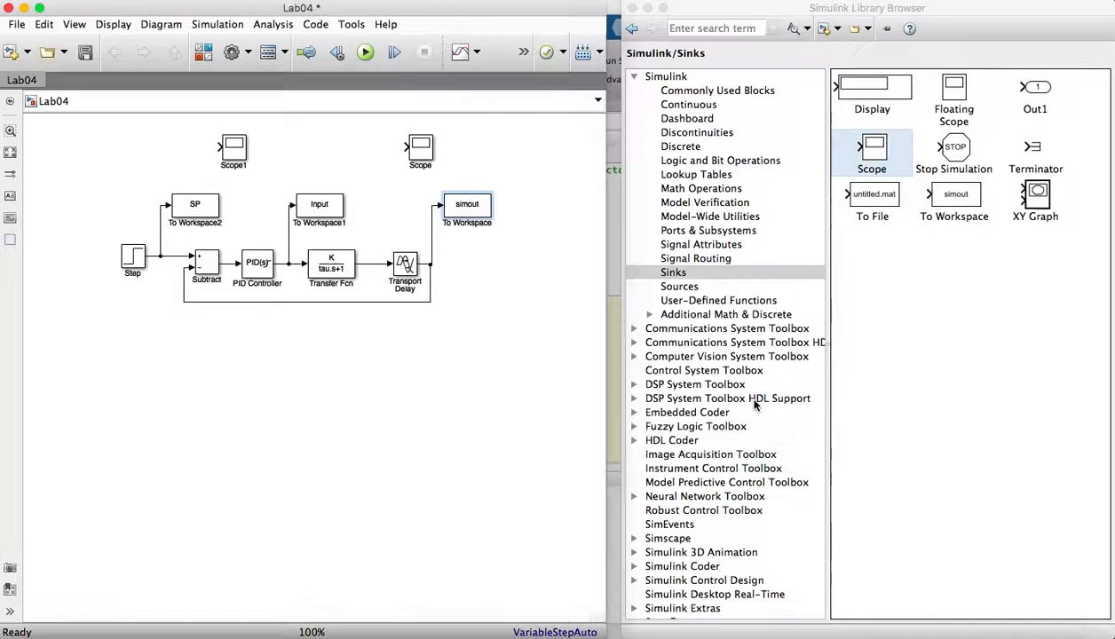
- Set the last To Workspace block's variable name to Output, save format to Array and sample time to 0.1, then apply and close
{"action": "double_click", "coordinate": [458, 211]}
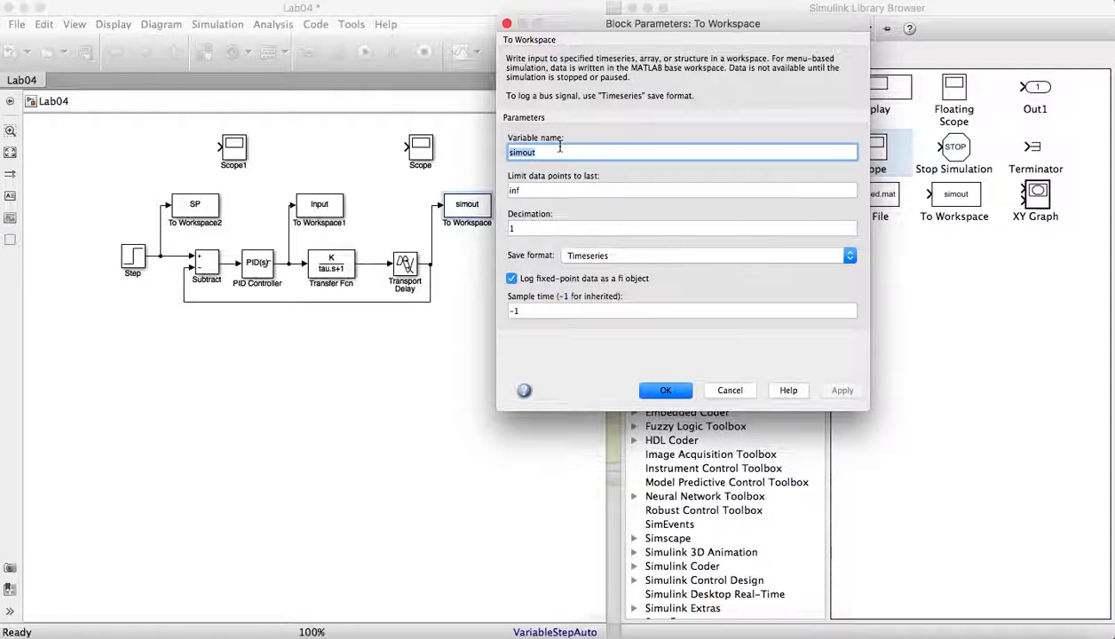
{"action": "type", "text": "Outp"}
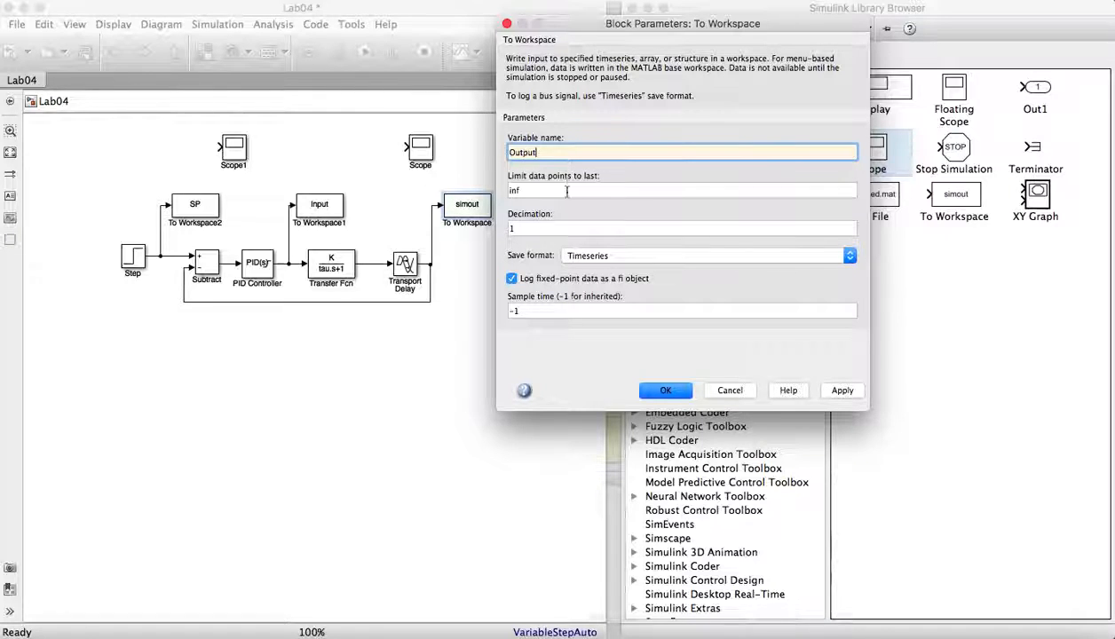
{"action": "left_click", "coordinate": [575, 255]}
{"action": "left_click", "coordinate": [577, 238]}
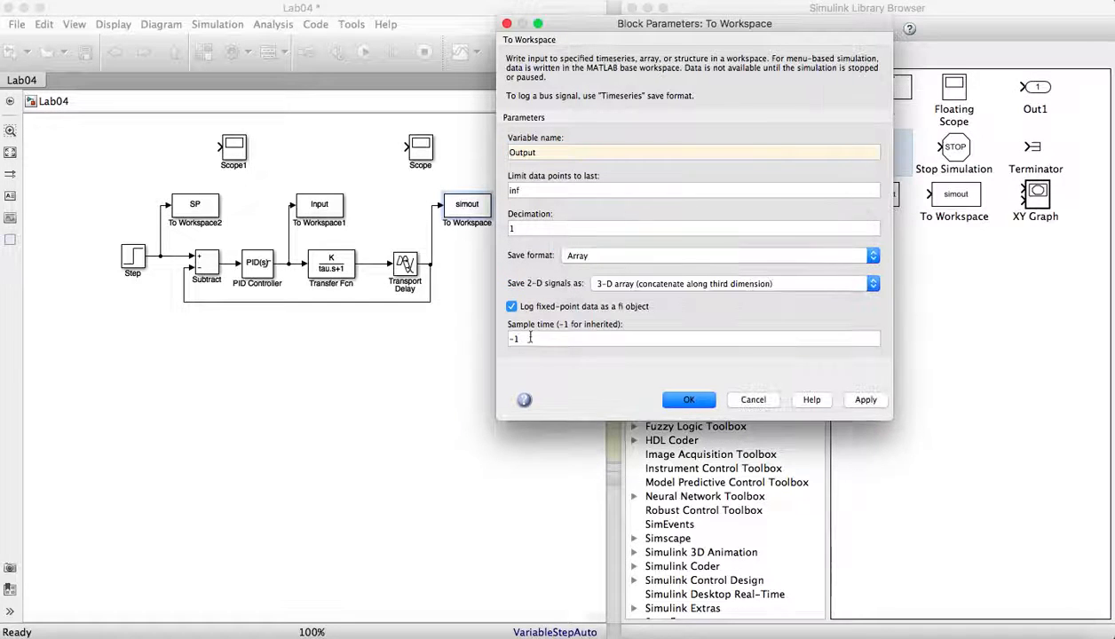
{"action": "double_click", "coordinate": [529, 337]}
{"action": "type", "text": "0."}
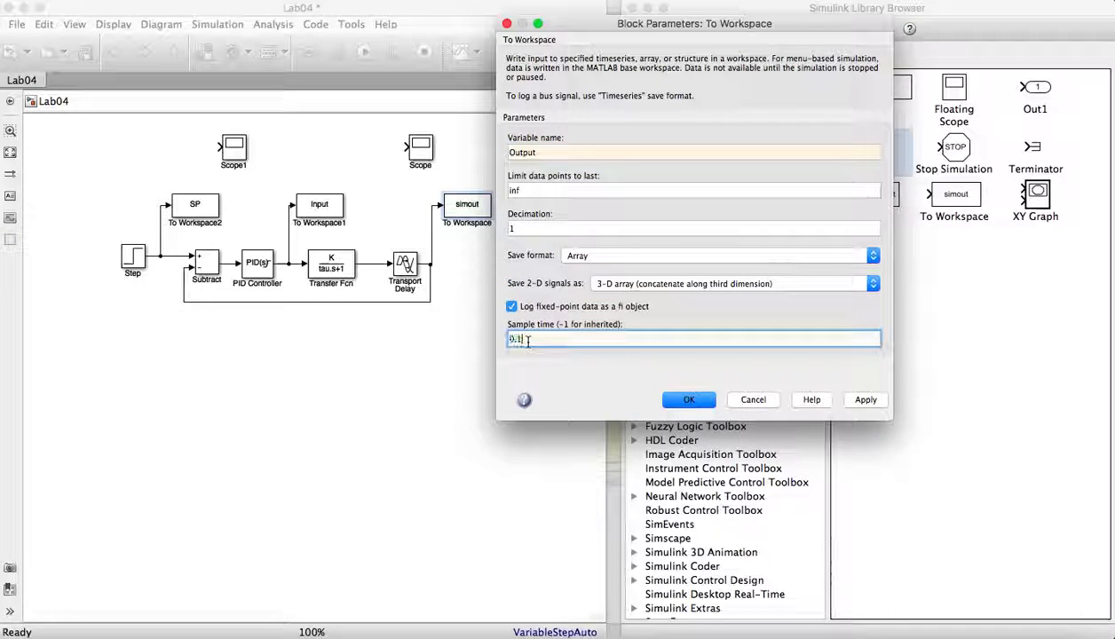
{"action": "left_click", "coordinate": [847, 399]}
{"action": "left_click", "coordinate": [698, 404]}
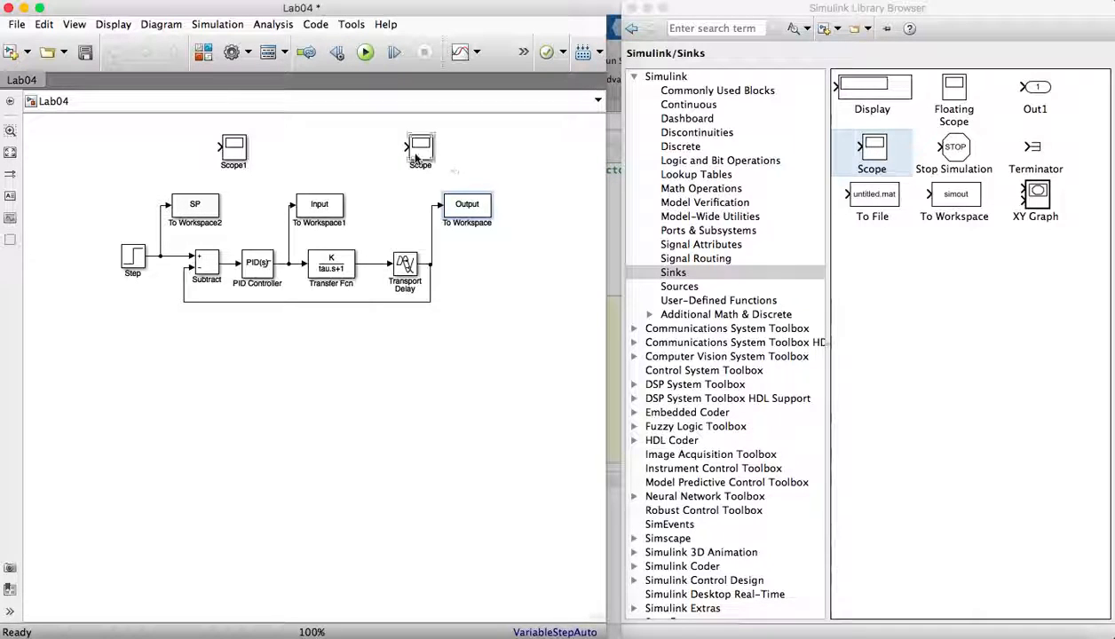
- Move the Scope block further right and connect Scope1 to the setpoint signal line
{"action": "left_click_drag", "start_coordinate": [416, 158], "coordinate": [547, 157]}
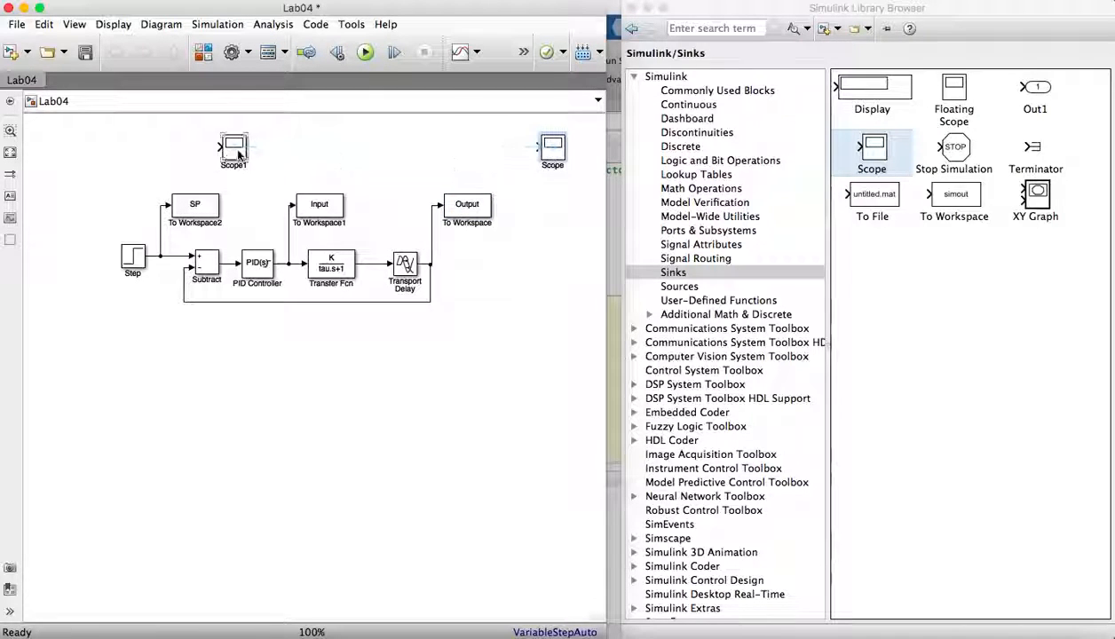
{"action": "left_click_drag", "start_coordinate": [237, 156], "coordinate": [162, 206]}
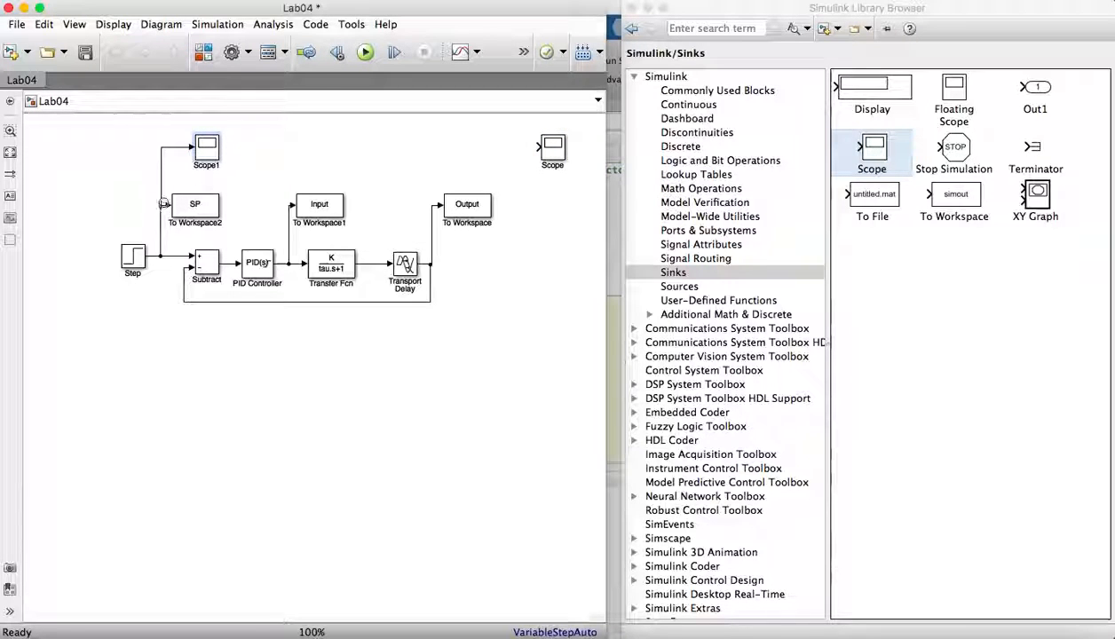
- Open the Scope1 window, change its axes-scaling option, and close it
{"action": "double_click", "coordinate": [204, 150]}
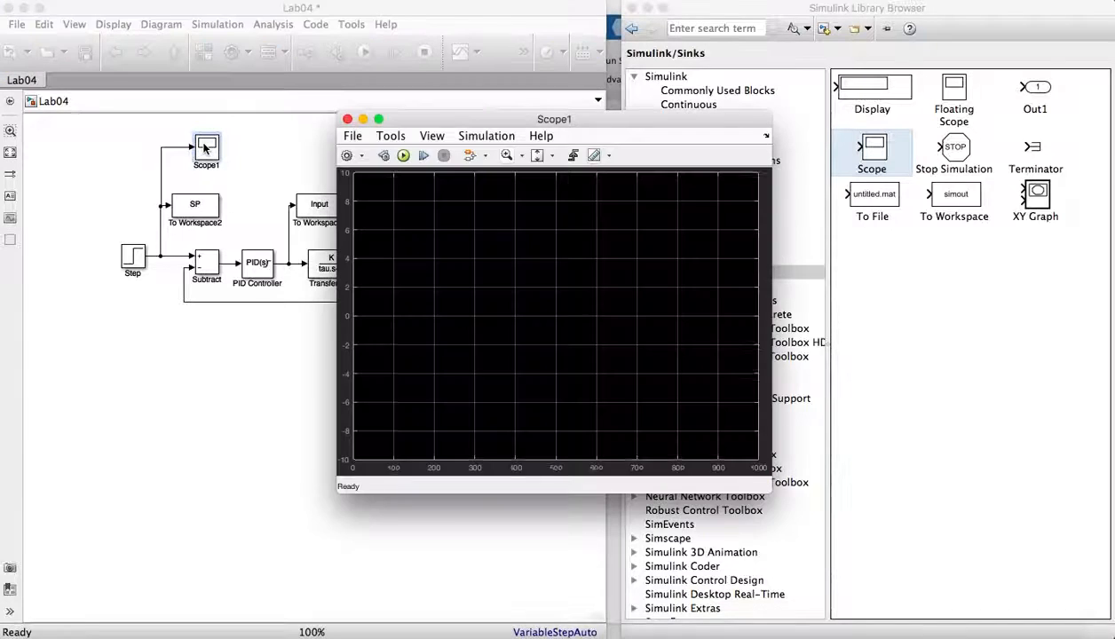
{"action": "left_click_drag", "start_coordinate": [473, 126], "coordinate": [649, 101]}
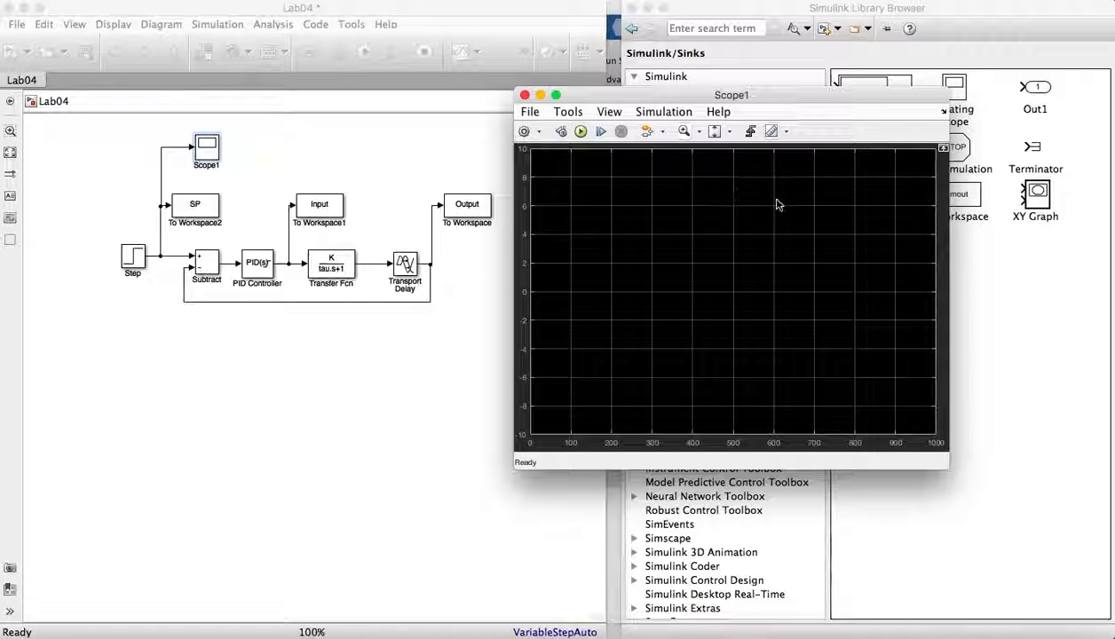
{"action": "left_click", "coordinate": [715, 134]}
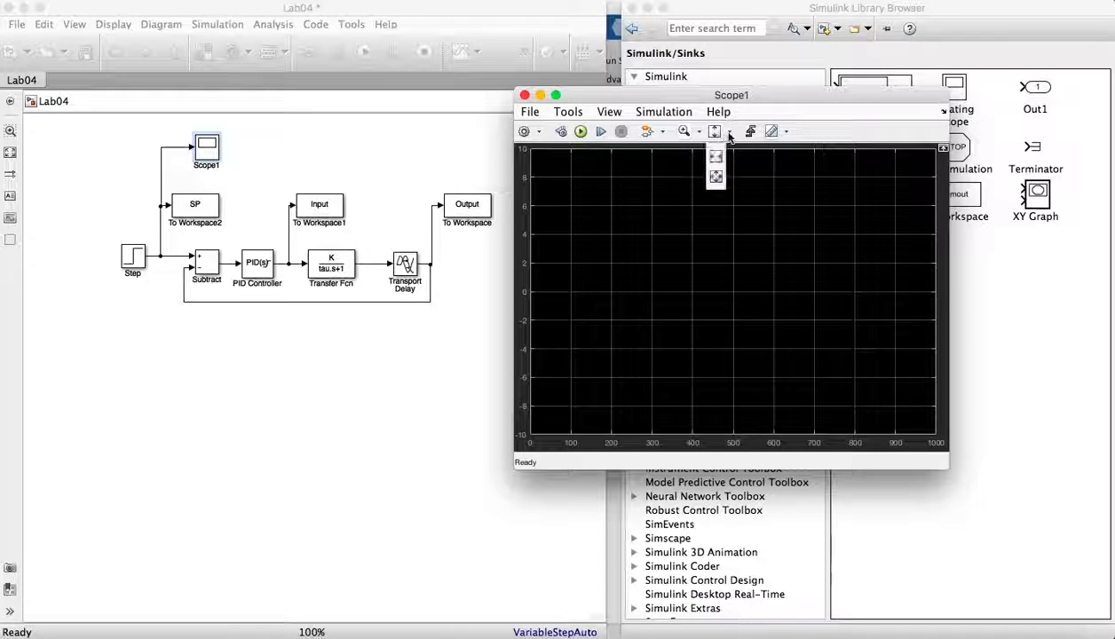
{"action": "left_click", "coordinate": [715, 177]}
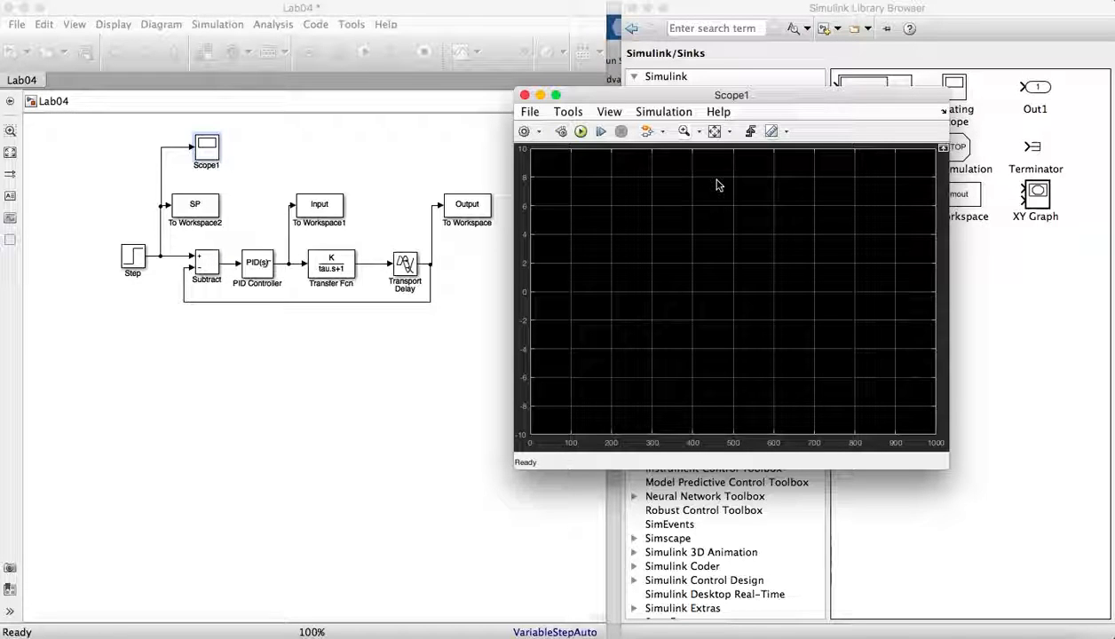
{"action": "left_click", "coordinate": [524, 94]}
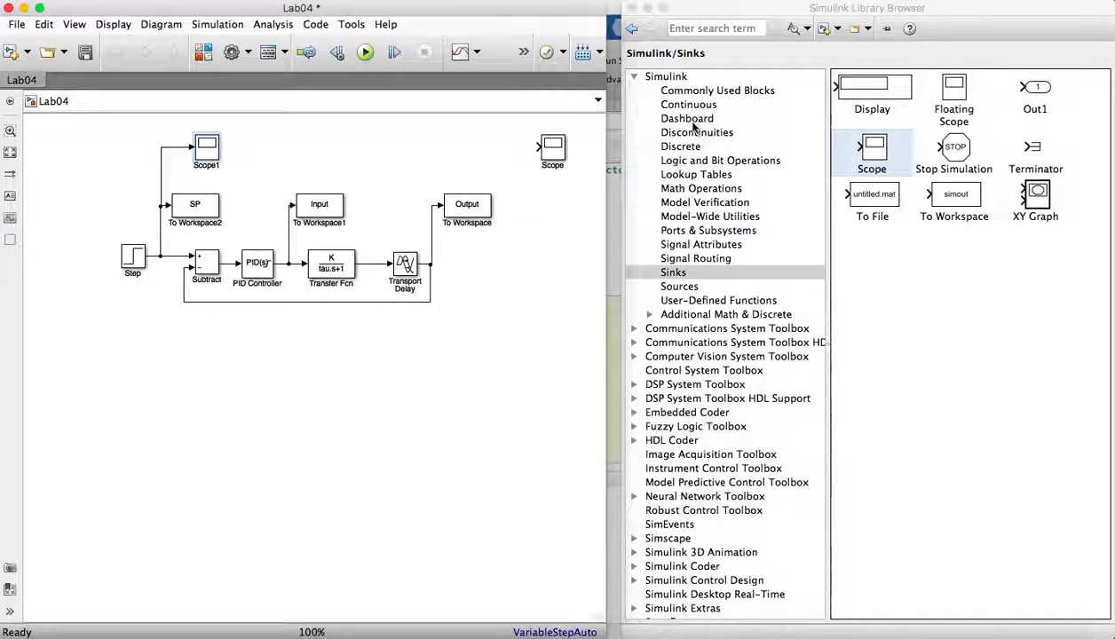
- Add a Mux block from Signal Routing just ahead of the Scope block
{"action": "left_click", "coordinate": [675, 246]}
{"action": "left_click", "coordinate": [671, 258]}
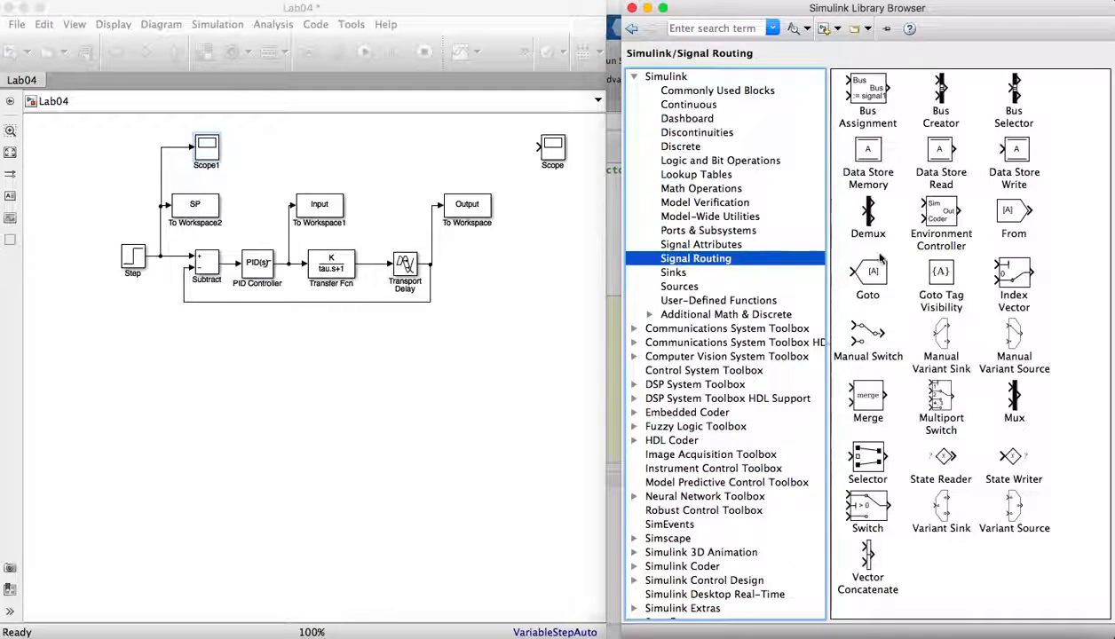
{"action": "left_click_drag", "start_coordinate": [1012, 395], "coordinate": [511, 146]}
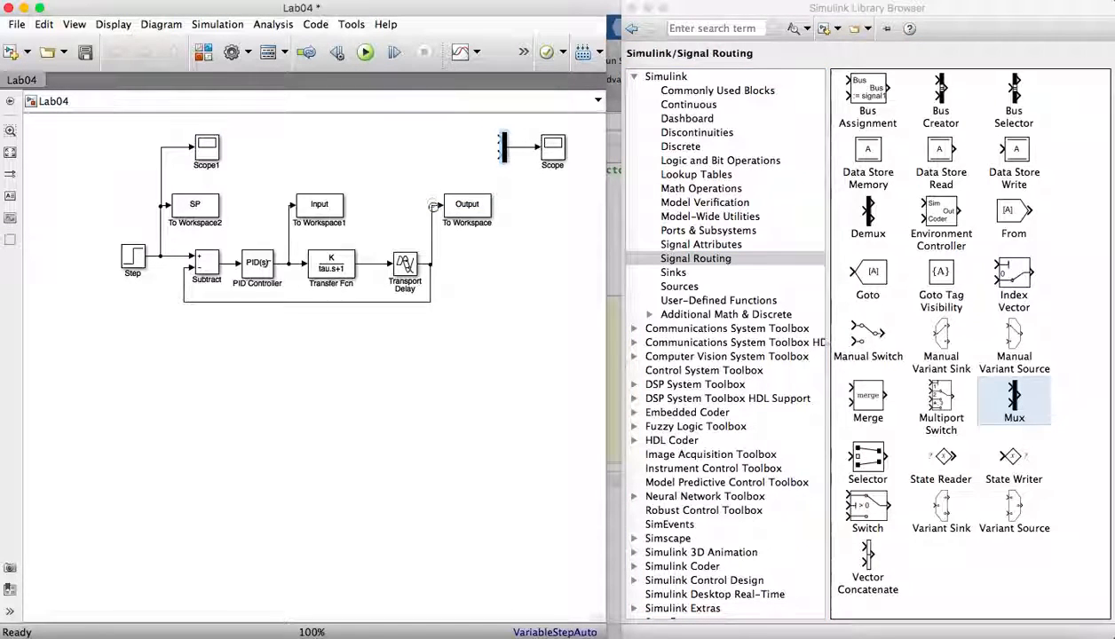
- Connect the plant output signal and the setpoint signal to the two Mux inputs
{"action": "left_click", "coordinate": [432, 205]}
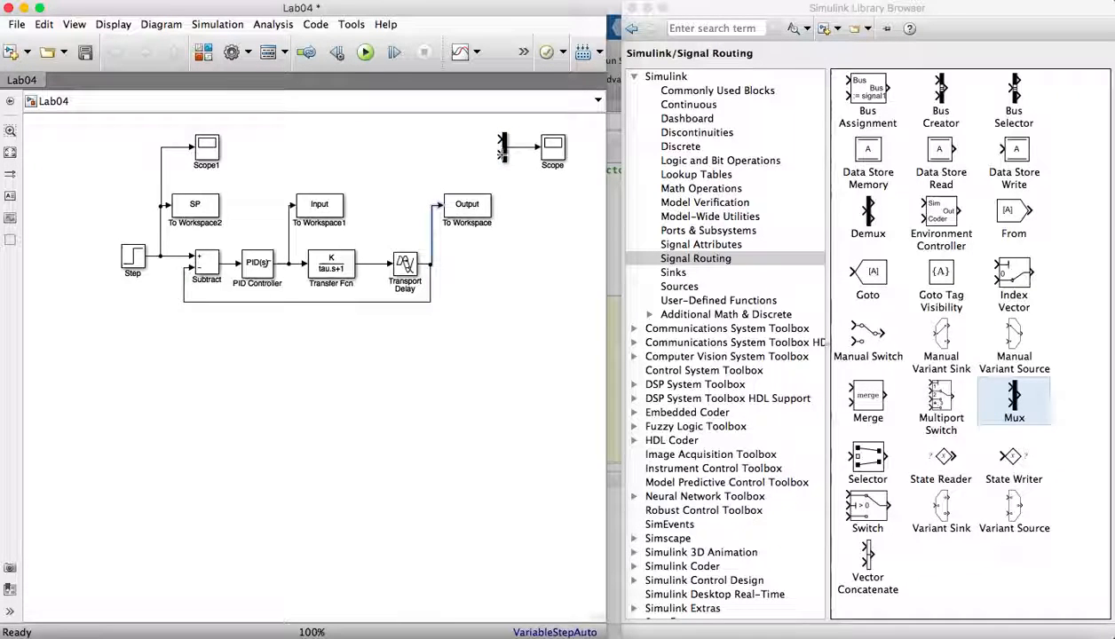
{"action": "mouse_move", "coordinate": [502, 153]}
{"action": "left_mouse_down"}
{"action": "mouse_move", "coordinate": [425, 154]}
{"action": "mouse_move", "coordinate": [433, 205]}
{"action": "left_mouse_up"}
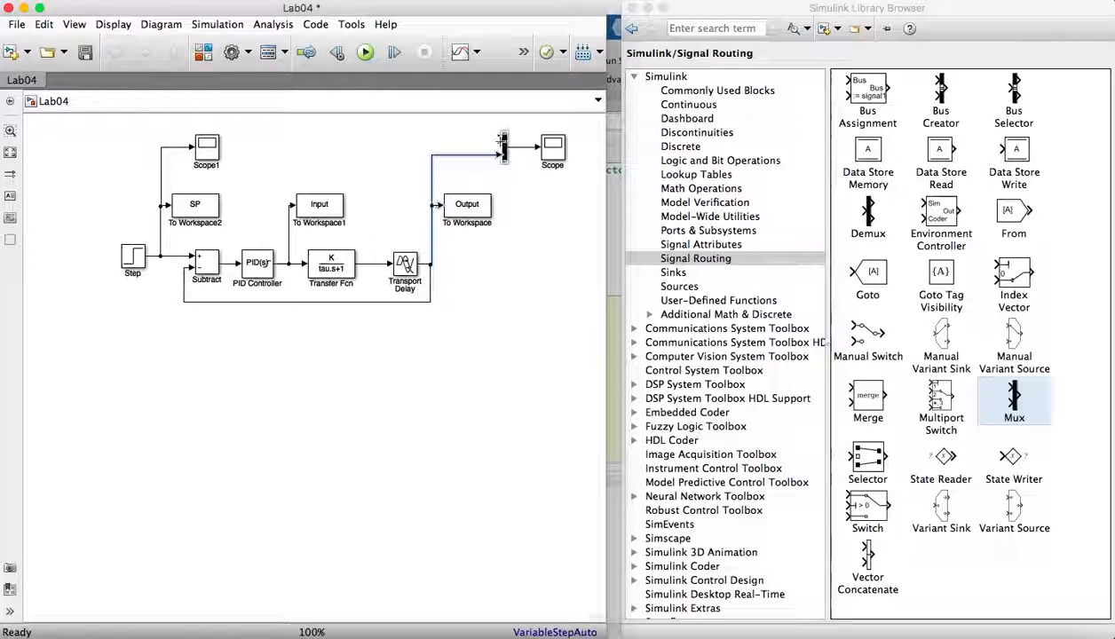
{"action": "mouse_move", "coordinate": [499, 140]}
{"action": "left_mouse_down"}
{"action": "mouse_move", "coordinate": [330, 132]}
{"action": "mouse_move", "coordinate": [209, 144]}
{"action": "mouse_move", "coordinate": [173, 136]}
{"action": "mouse_move", "coordinate": [161, 146]}
{"action": "left_mouse_up"}
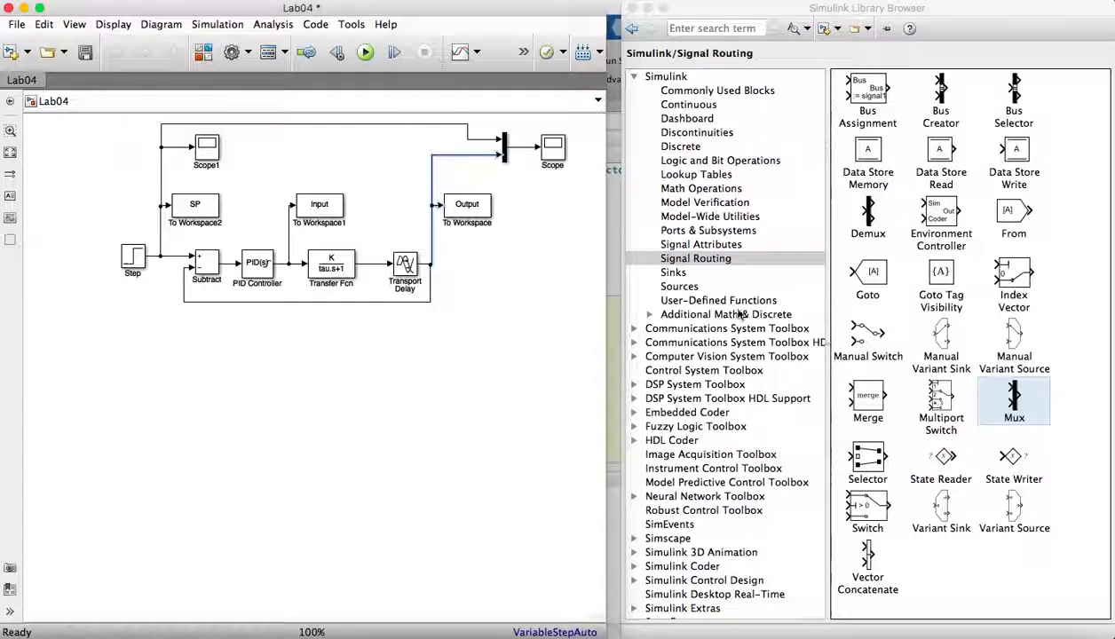
- Add a Clock and a To Workspace block below the loop and connect the Clock to it
{"action": "left_click", "coordinate": [680, 287]}
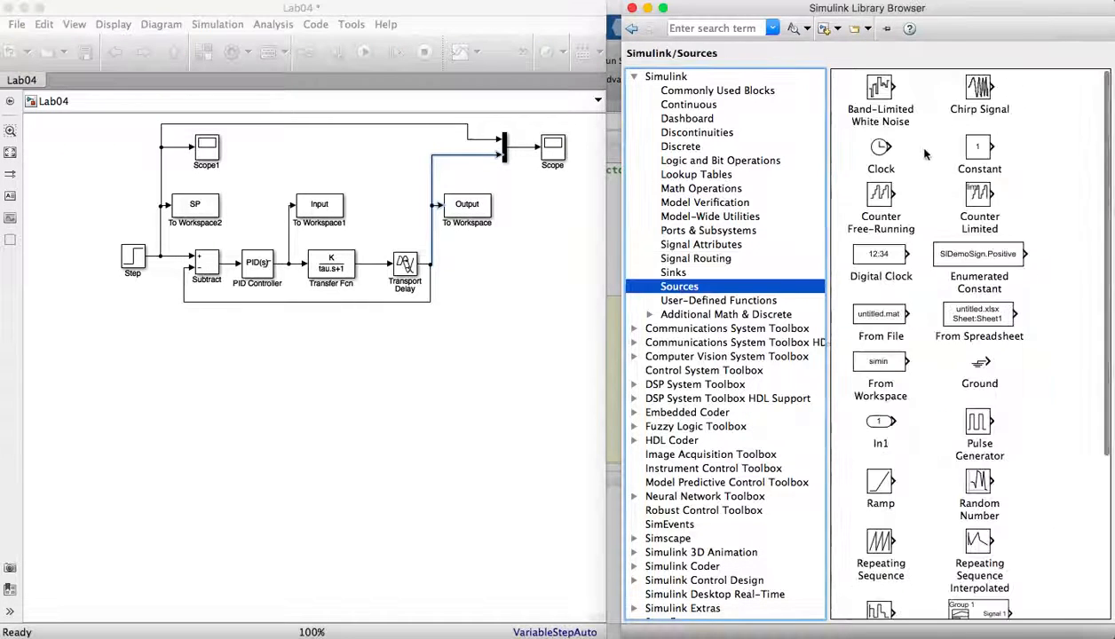
{"action": "left_click", "coordinate": [877, 151]}
{"action": "left_click_drag", "start_coordinate": [635, 240], "coordinate": [161, 342]}
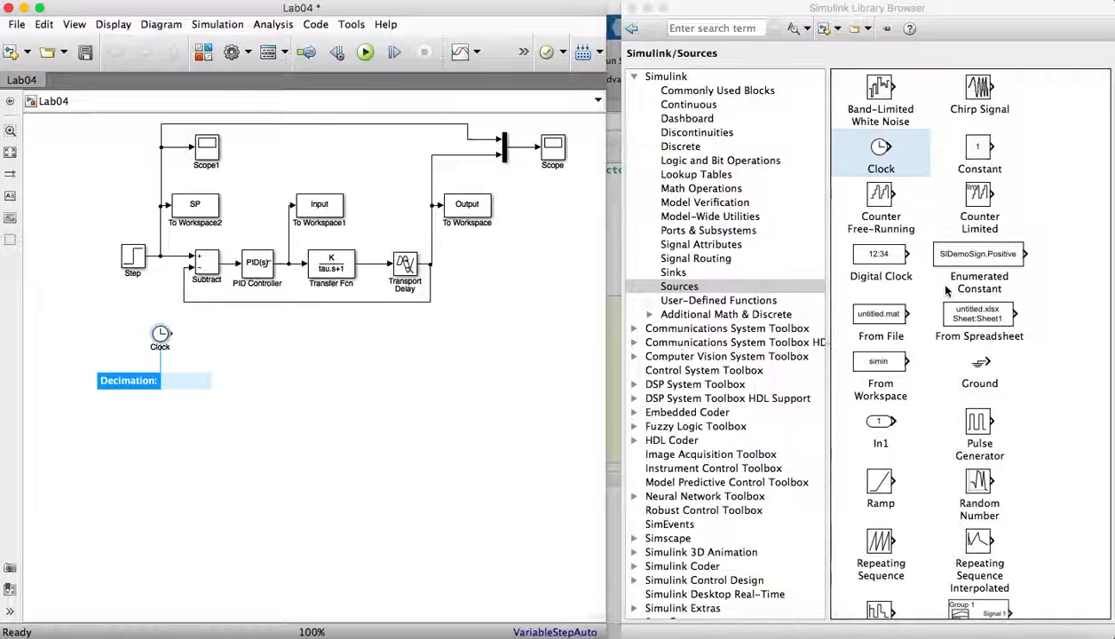
{"action": "left_click", "coordinate": [679, 277]}
{"action": "left_click_drag", "start_coordinate": [955, 199], "coordinate": [245, 342]}
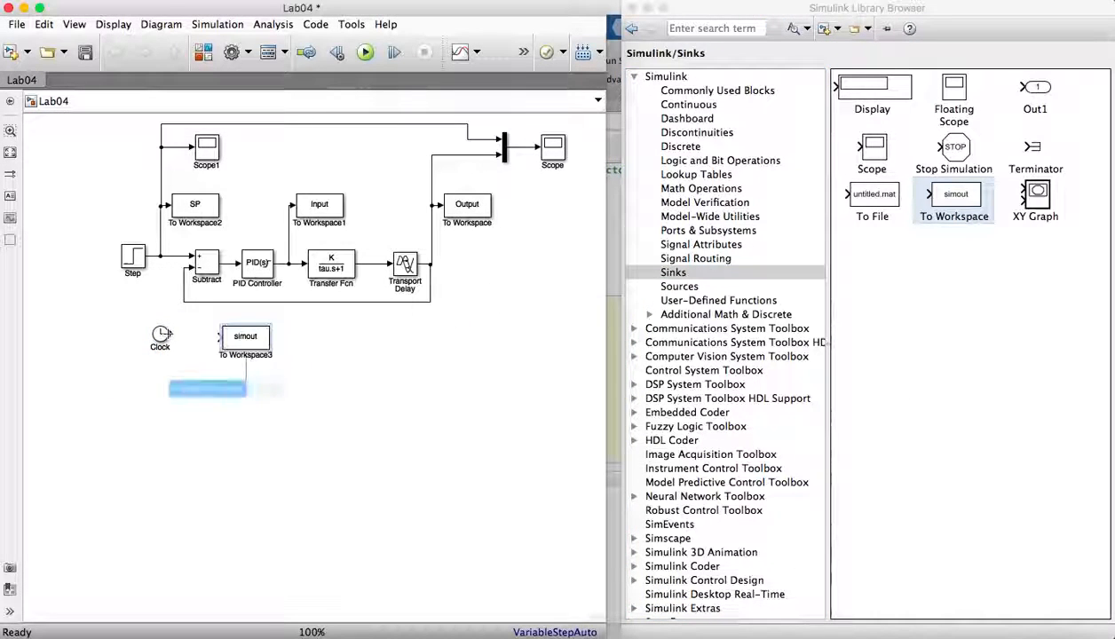
{"action": "left_click_drag", "start_coordinate": [168, 334], "coordinate": [246, 343]}
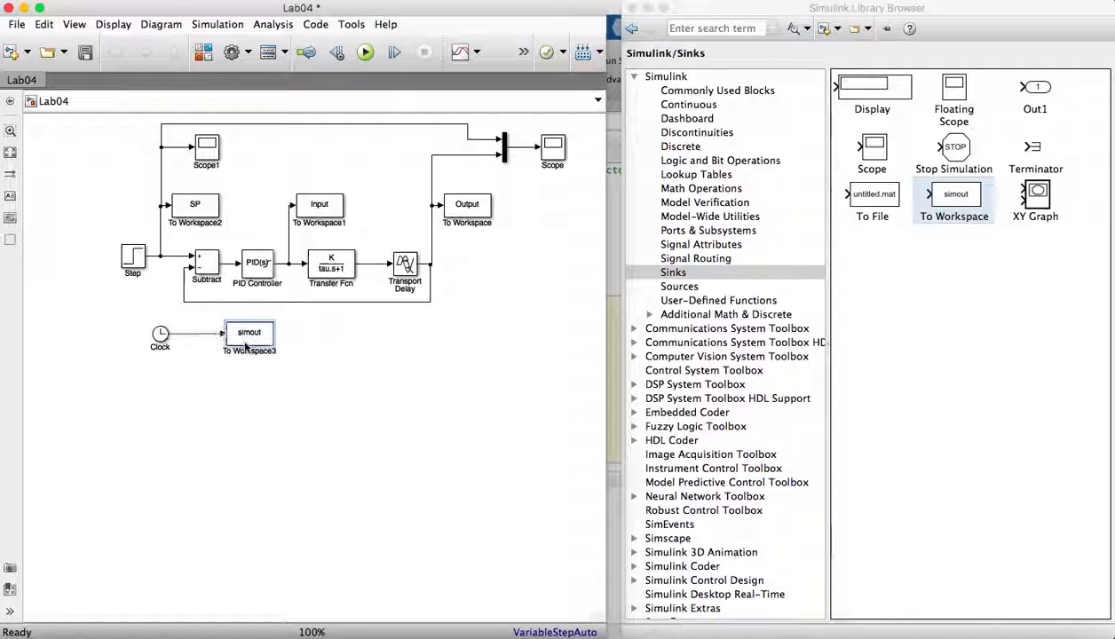
- Set To Workspace3's variable name to Time, save format to Array and sample time to 0.1, then apply and close
{"action": "double_click", "coordinate": [245, 344]}
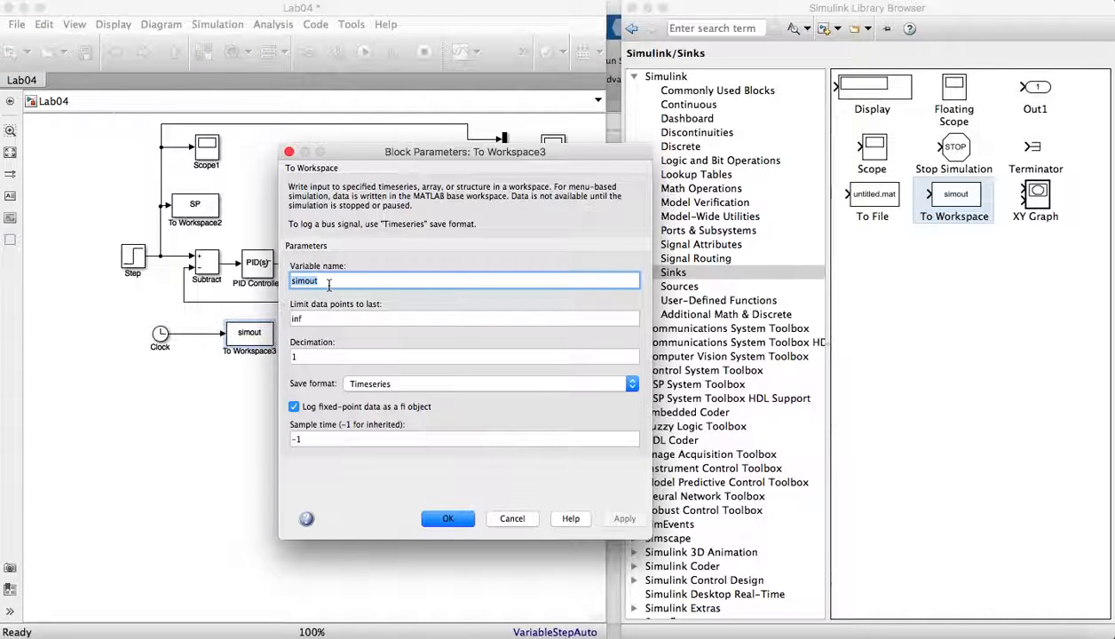
{"action": "type", "text": "T"}
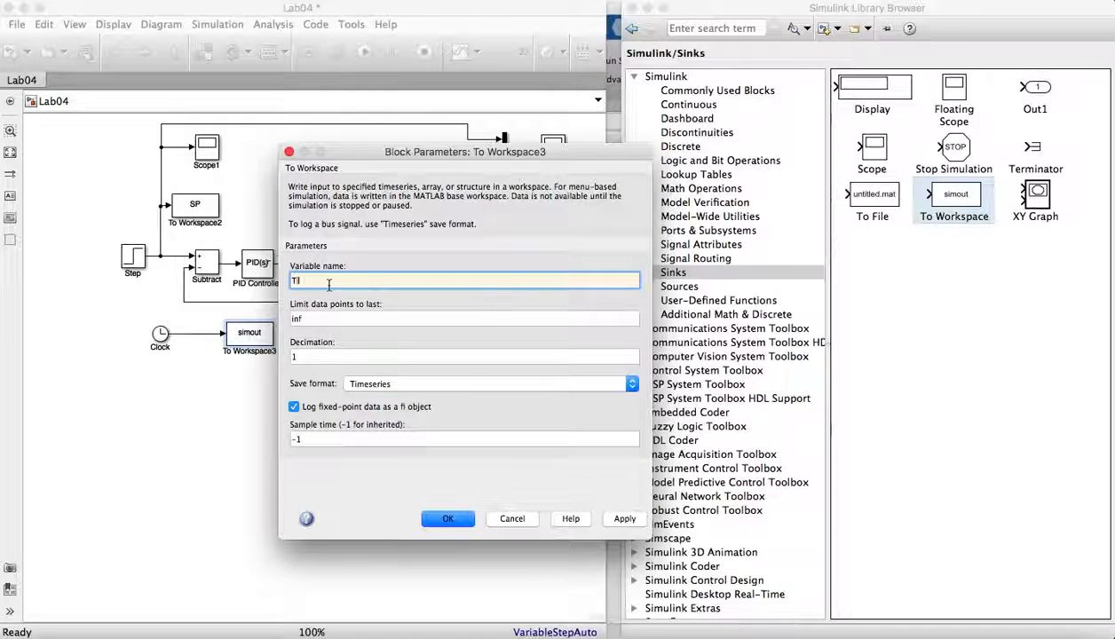
{"action": "type", "text": "ime"}
{"action": "left_click", "coordinate": [366, 384]}
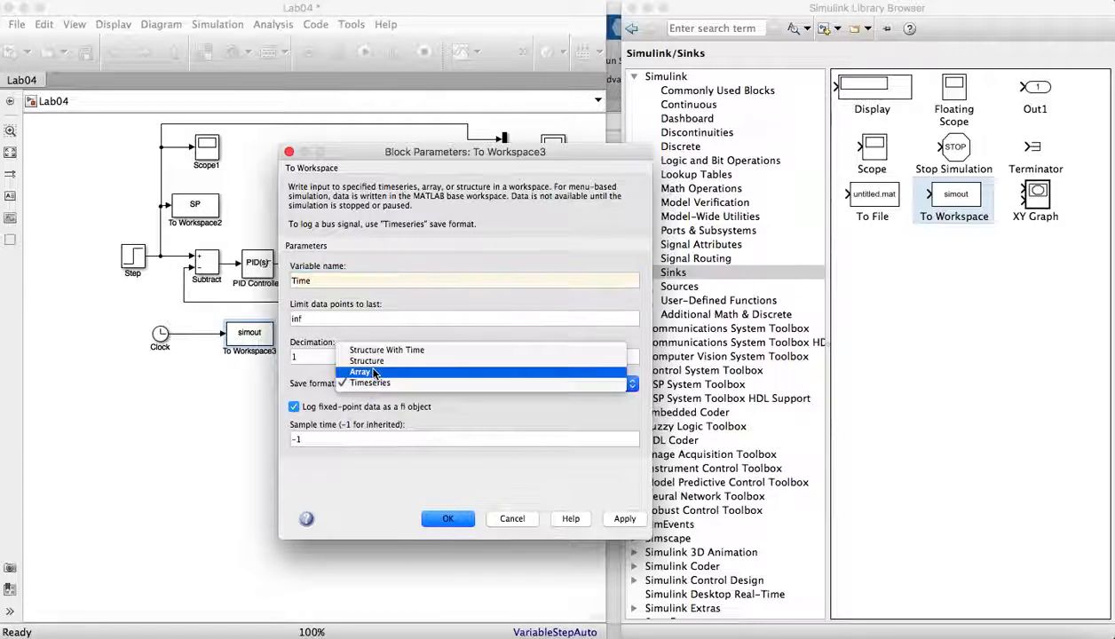
{"action": "left_click", "coordinate": [367, 371]}
{"action": "type", "text": "0"}
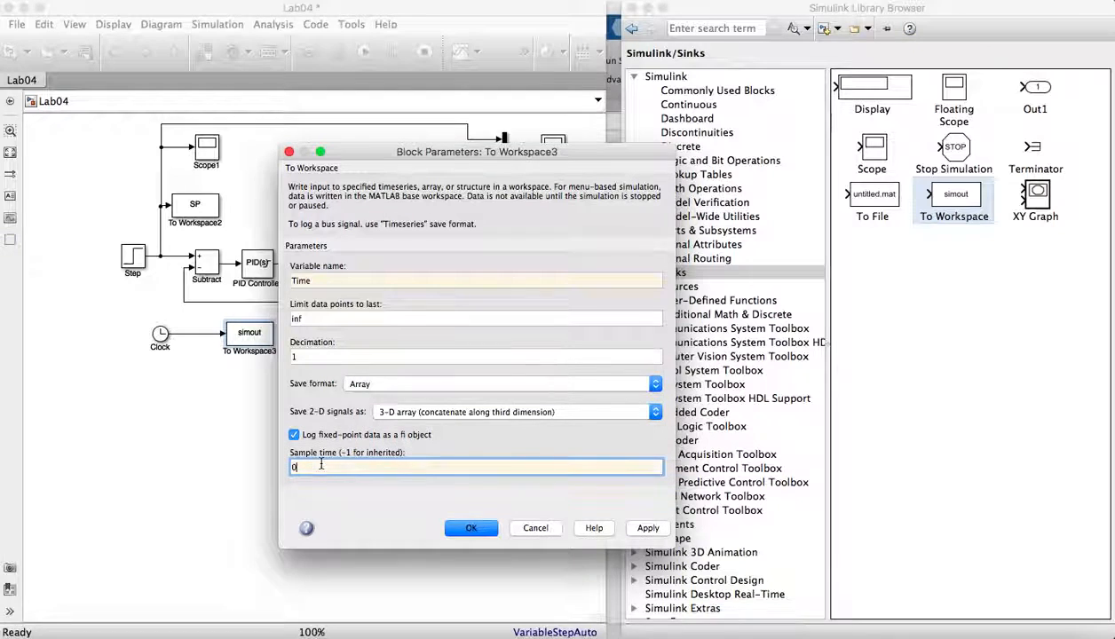
{"action": "type", "text": ".1"}
{"action": "key", "text": "Tab"}
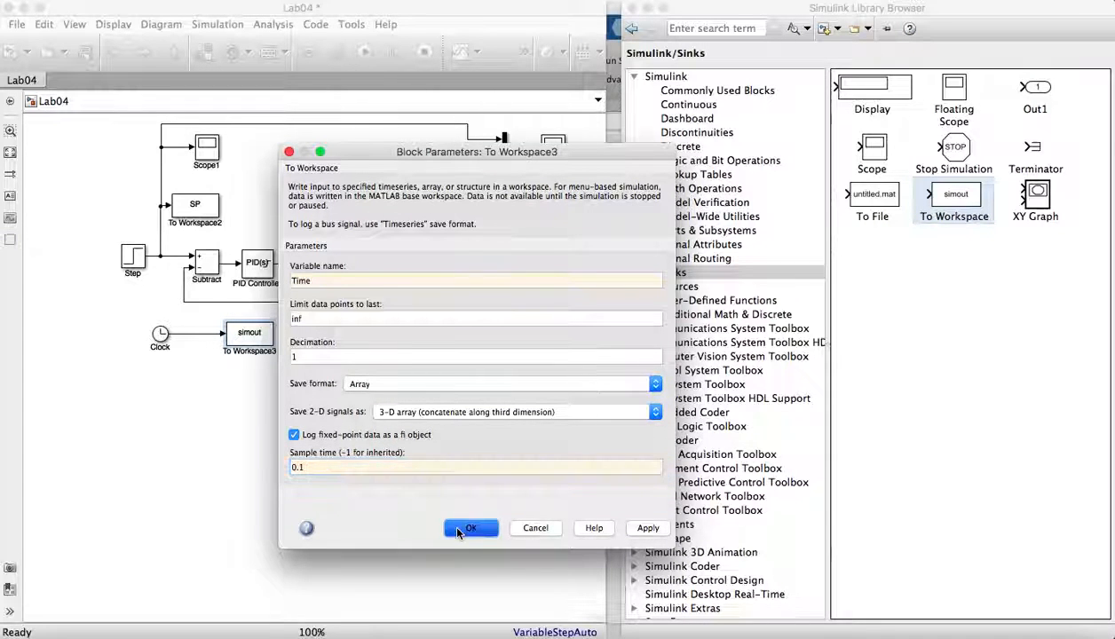
{"action": "left_click", "coordinate": [641, 529]}
{"action": "left_click", "coordinate": [471, 527]}
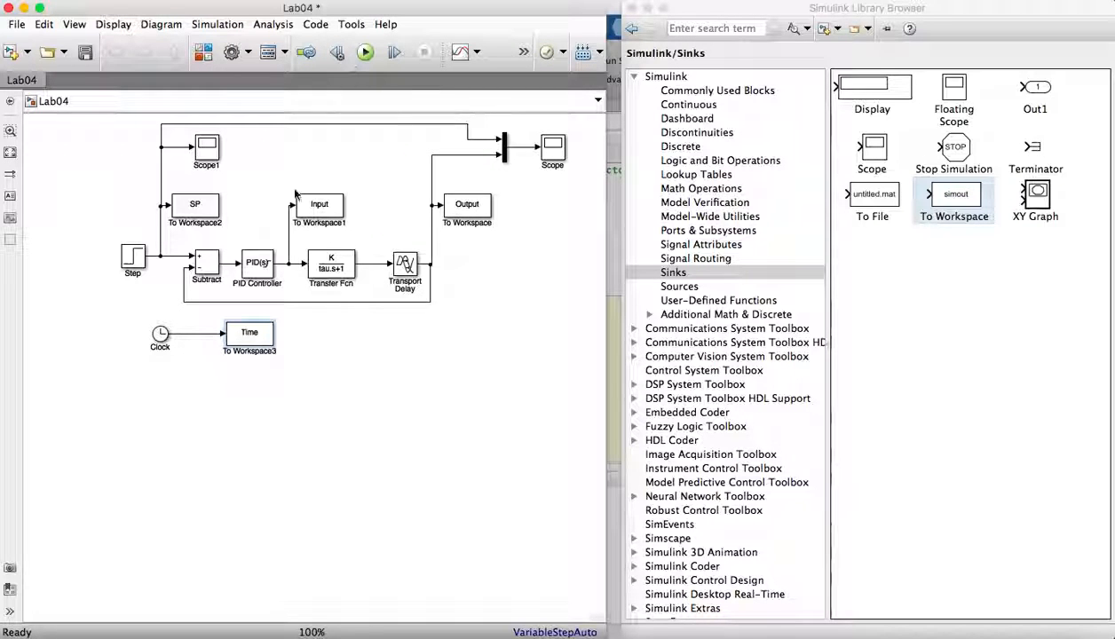
- Save the model and inspect the Step block's parameters
{"action": "key", "text": "super+s"}
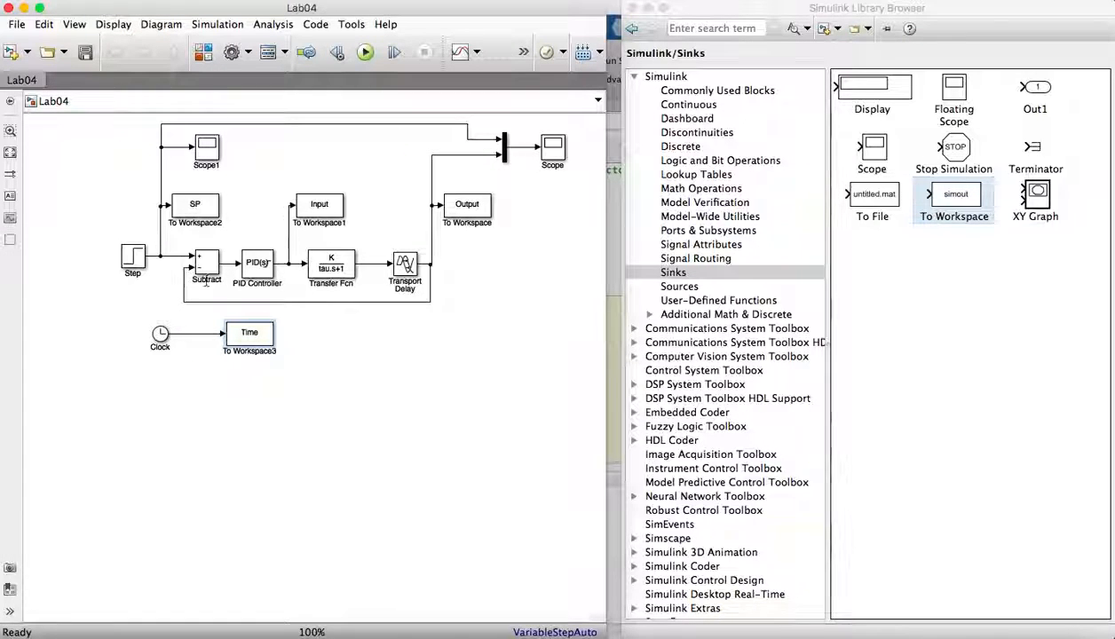
{"action": "left_click", "coordinate": [140, 271]}
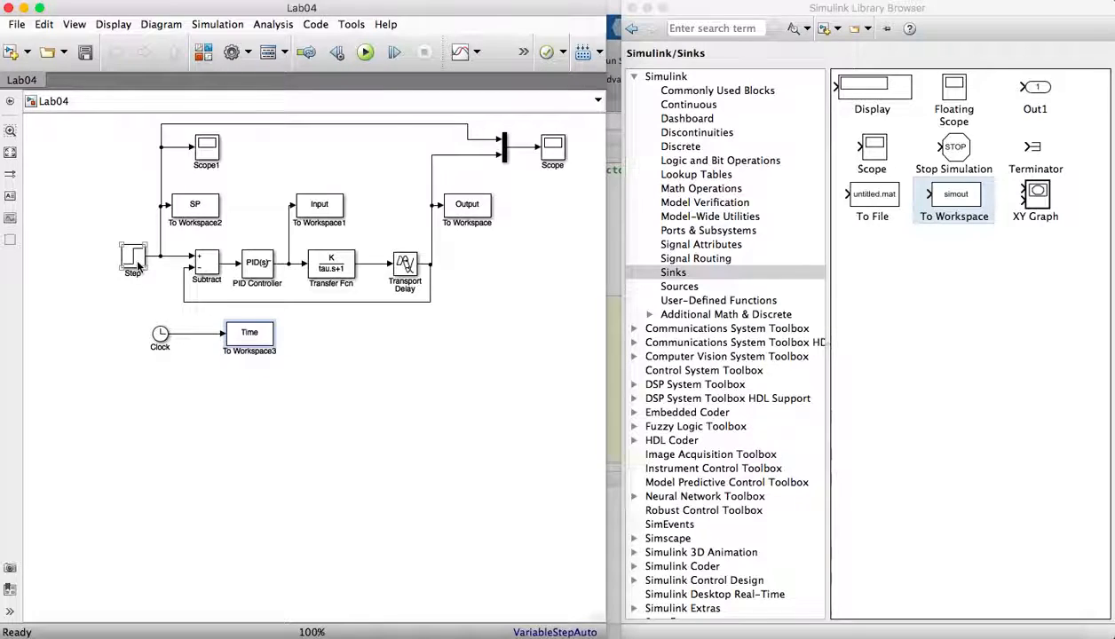
{"action": "double_click", "coordinate": [136, 261]}
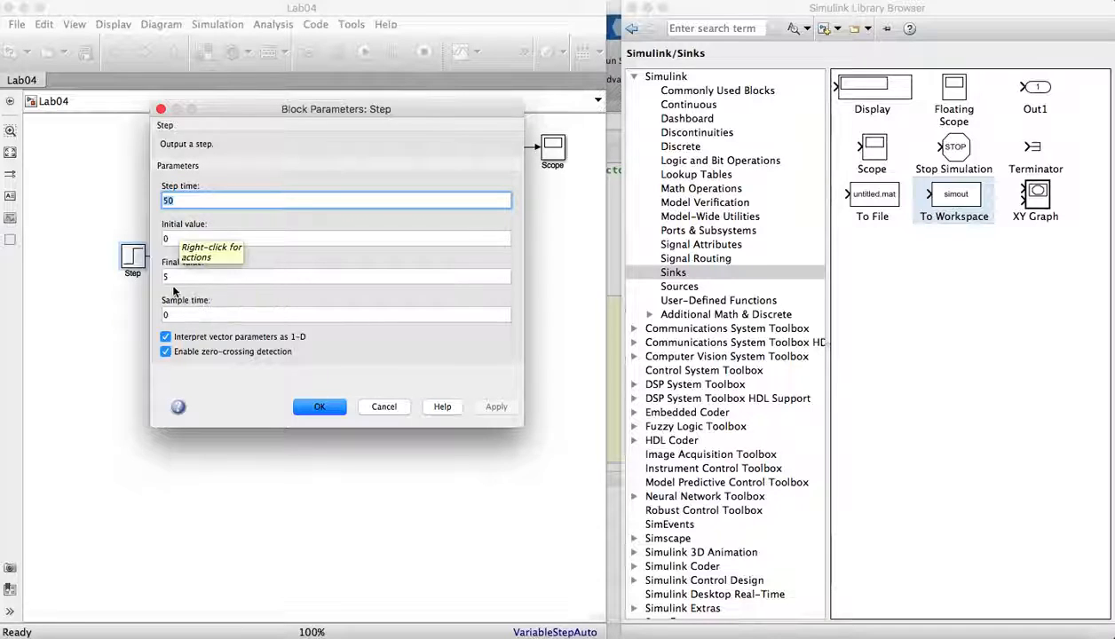
{"action": "left_click", "coordinate": [338, 405]}
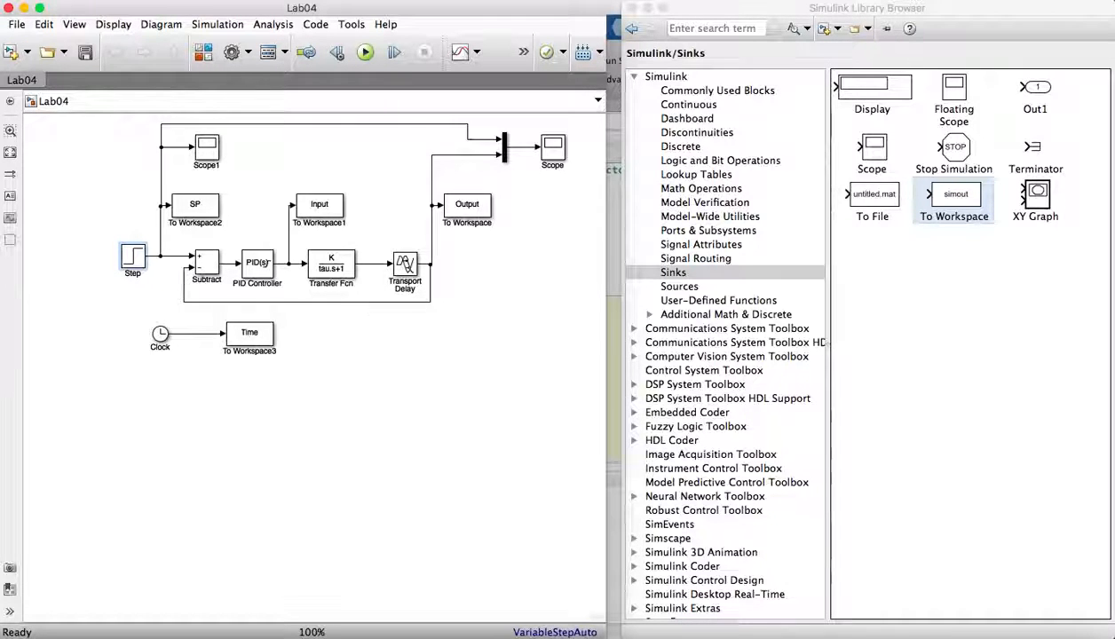
- Open the model configuration parameters and set the solver to ode23tb (stiff/TR-BDF2)
{"action": "left_click", "coordinate": [216, 24]}
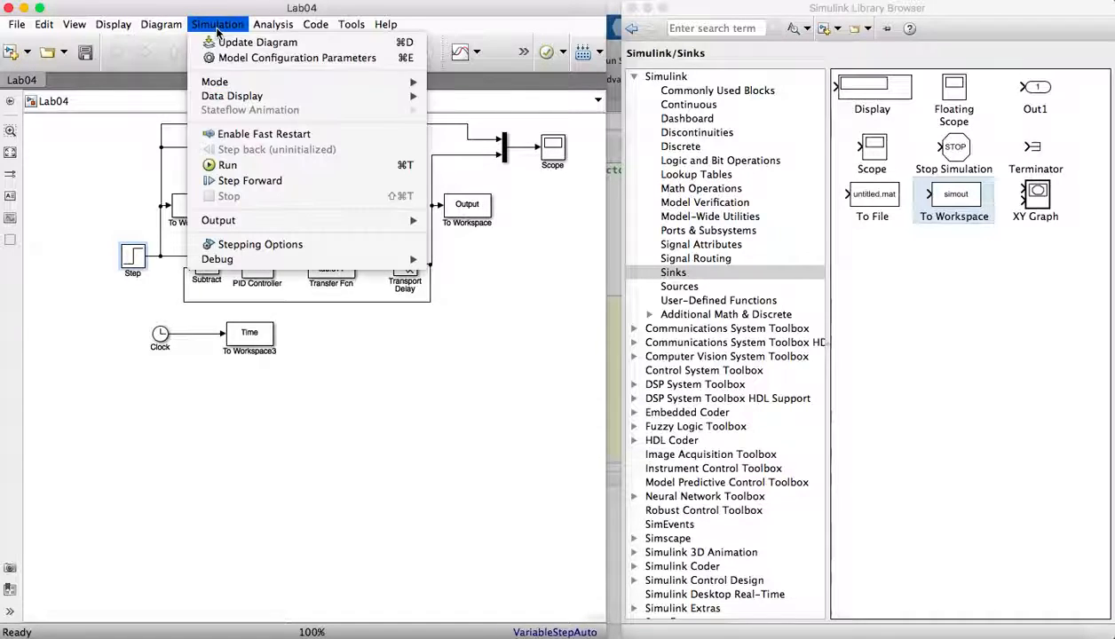
{"action": "left_click", "coordinate": [255, 61]}
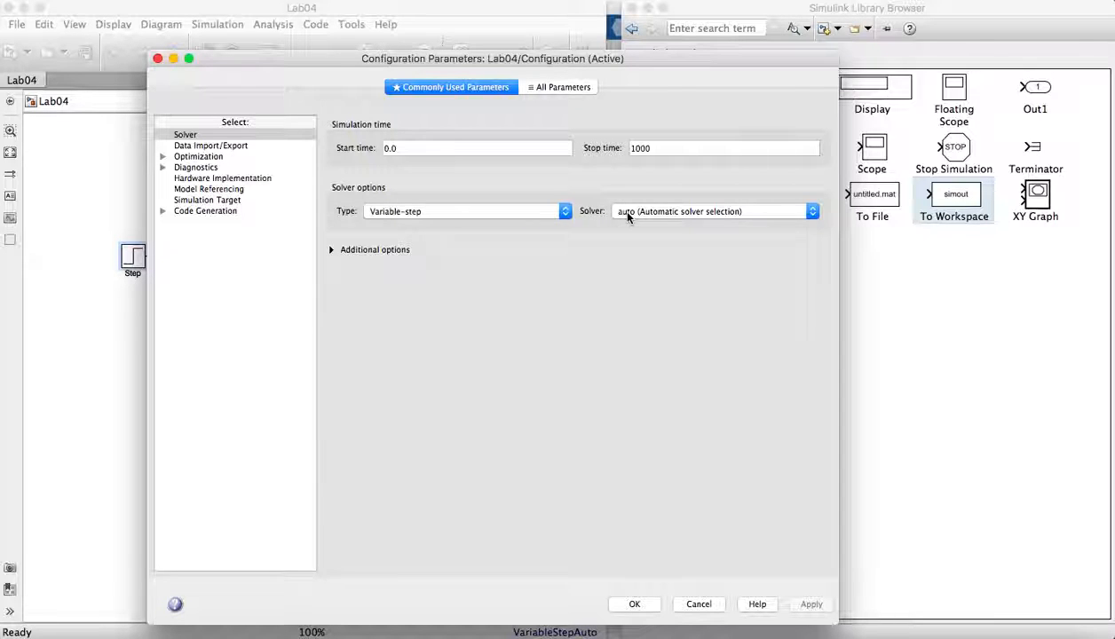
{"action": "left_click", "coordinate": [627, 214]}
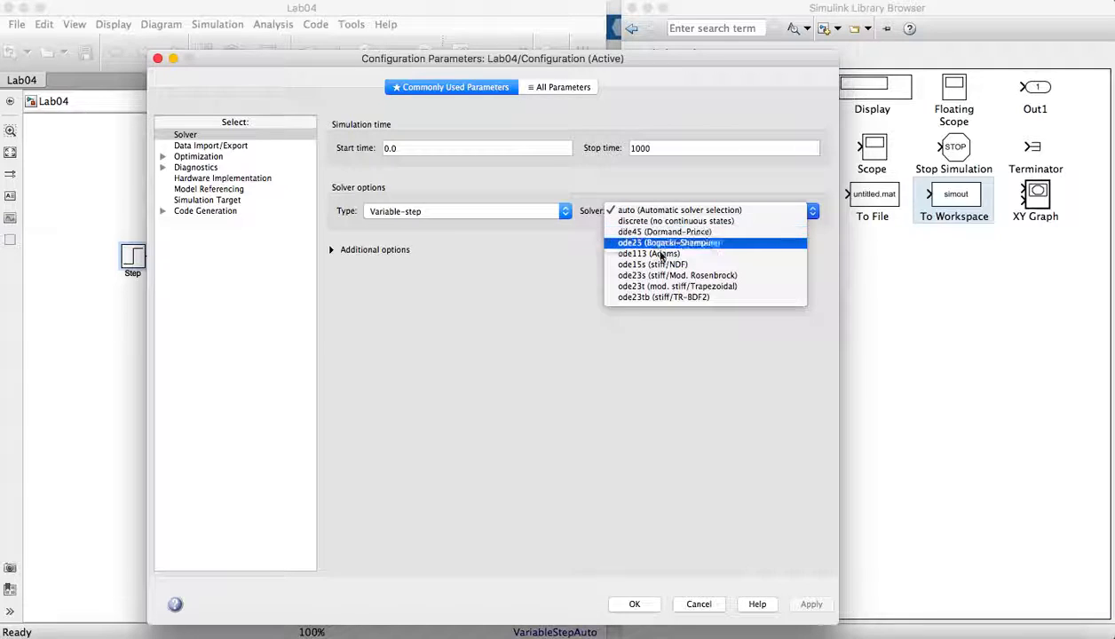
{"action": "left_click", "coordinate": [666, 302]}
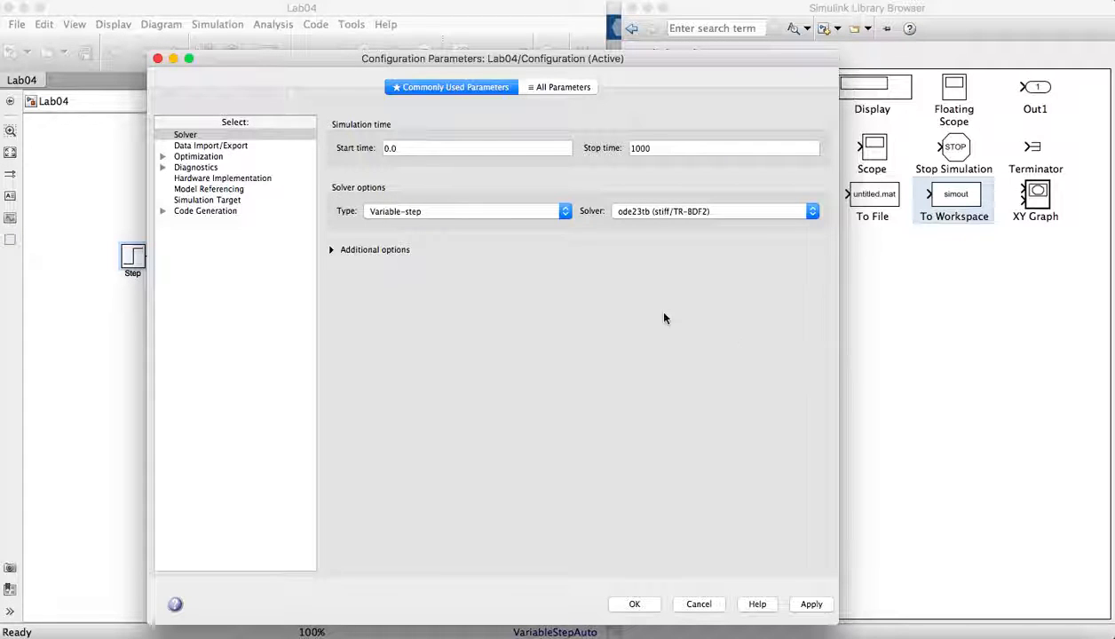
- Set the solver's relative tolerance to 1e-8 and apply the configuration
{"action": "left_click", "coordinate": [582, 90]}
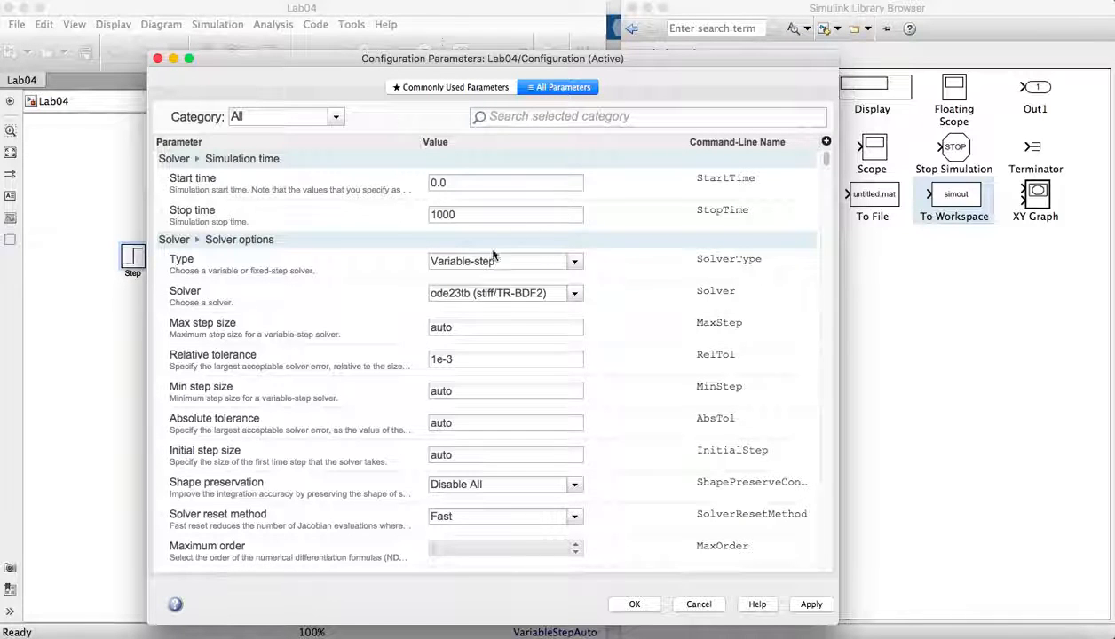
{"action": "triple_click", "coordinate": [455, 359]}
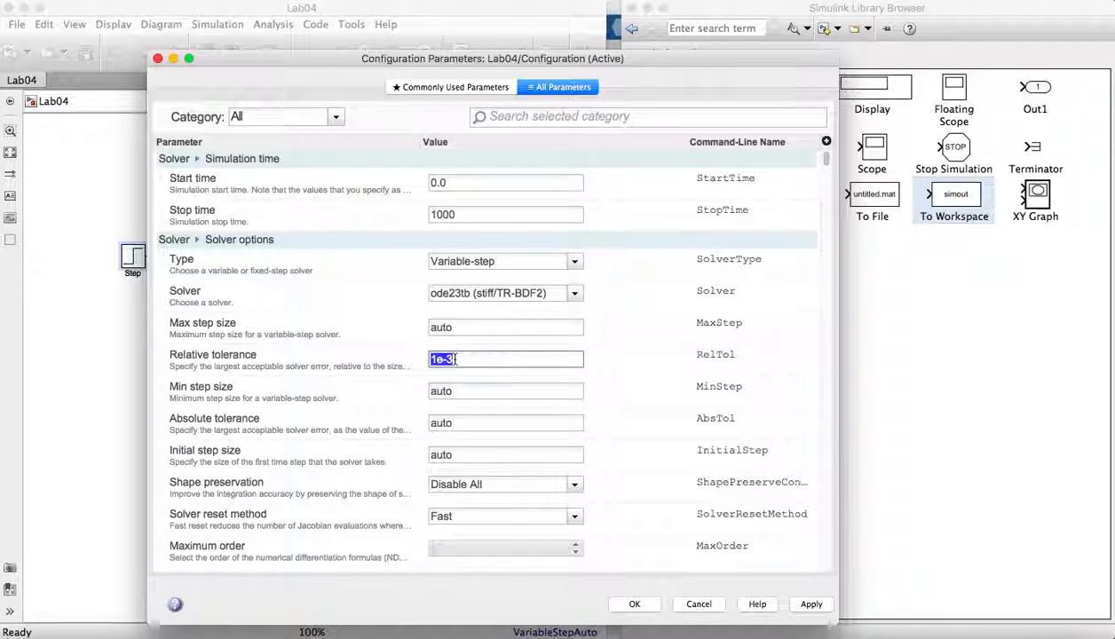
{"action": "left_click", "coordinate": [455, 359]}
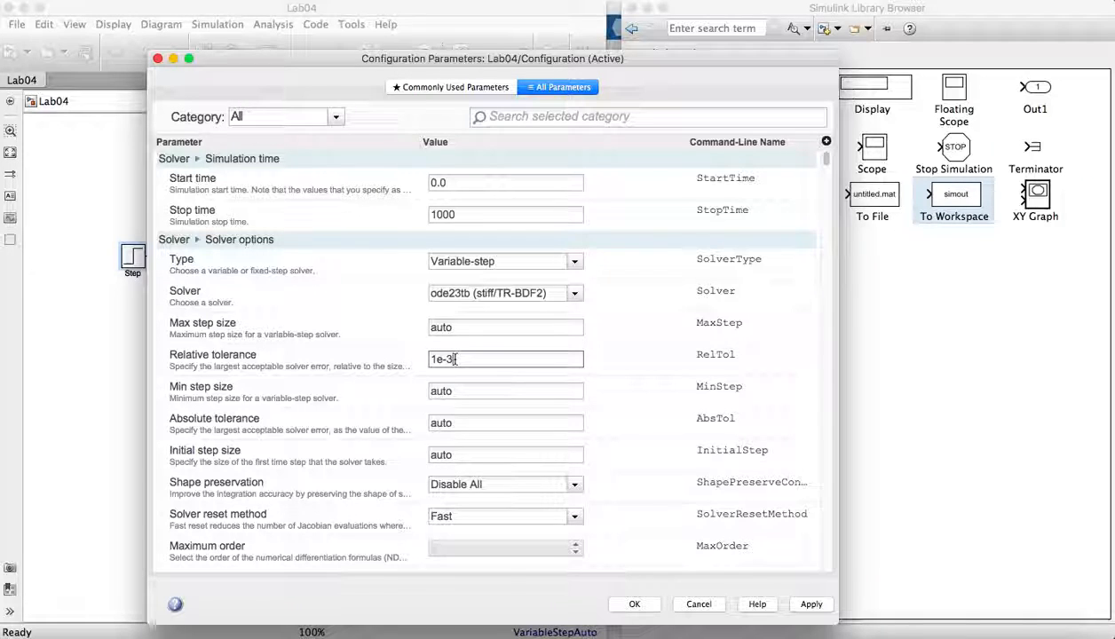
{"action": "key", "text": "BackSpace"}
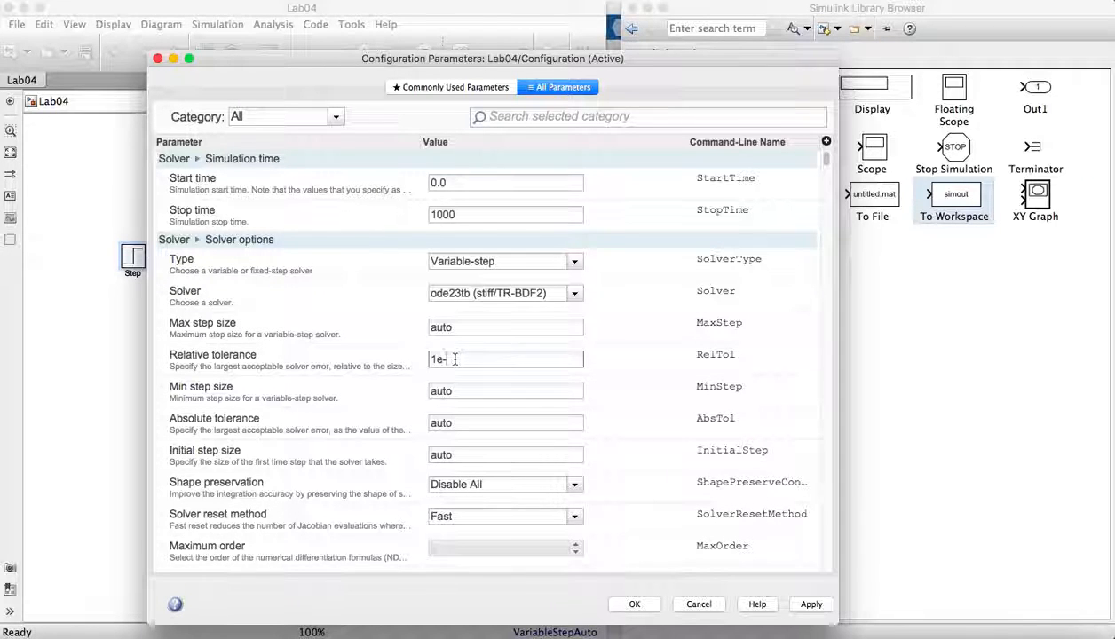
{"action": "type", "text": "8"}
{"action": "left_click", "coordinate": [634, 604]}
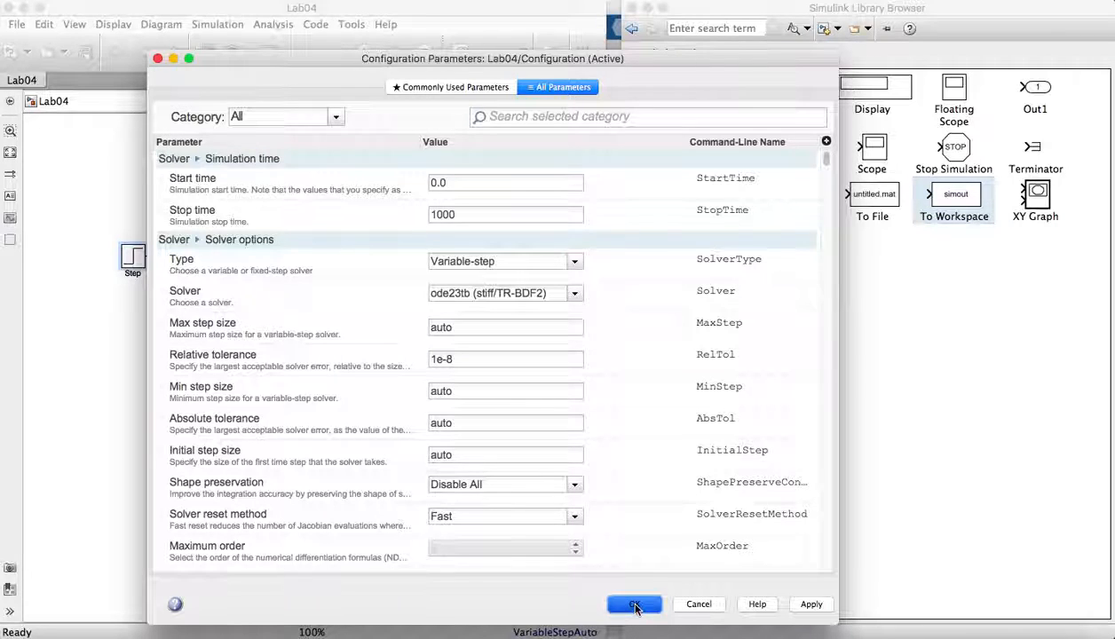
{"action": "left_click", "coordinate": [812, 603]}
{"action": "left_click", "coordinate": [634, 604]}
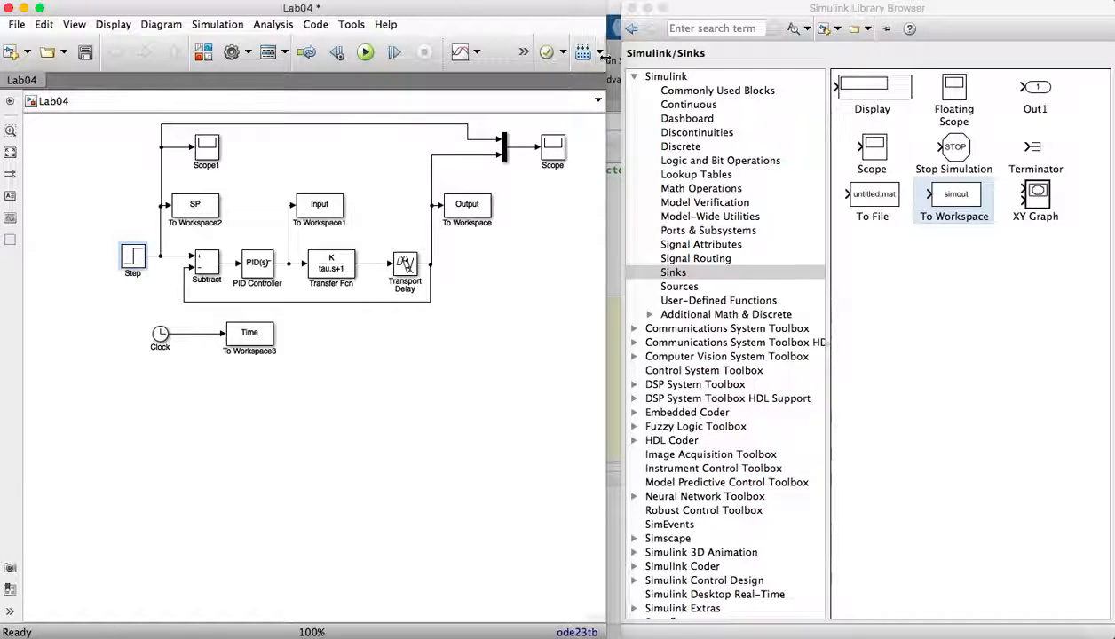
- Save the model
{"action": "left_click_drag", "start_coordinate": [606, 53], "coordinate": [779, 53]}
{"action": "left_click", "coordinate": [568, 53]}
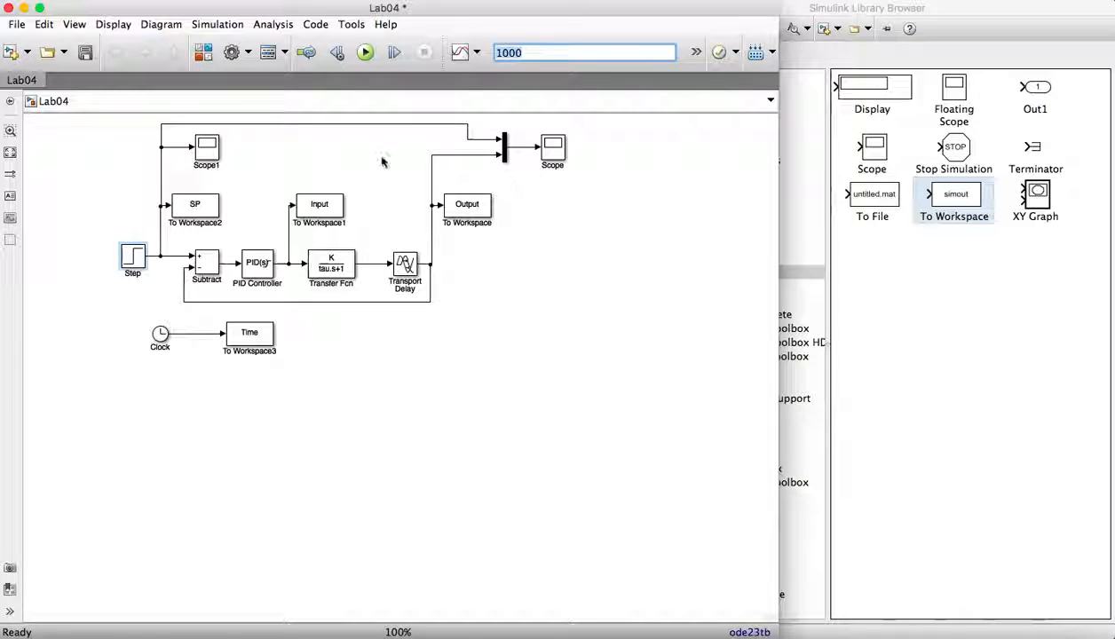
{"action": "left_click", "coordinate": [87, 55]}
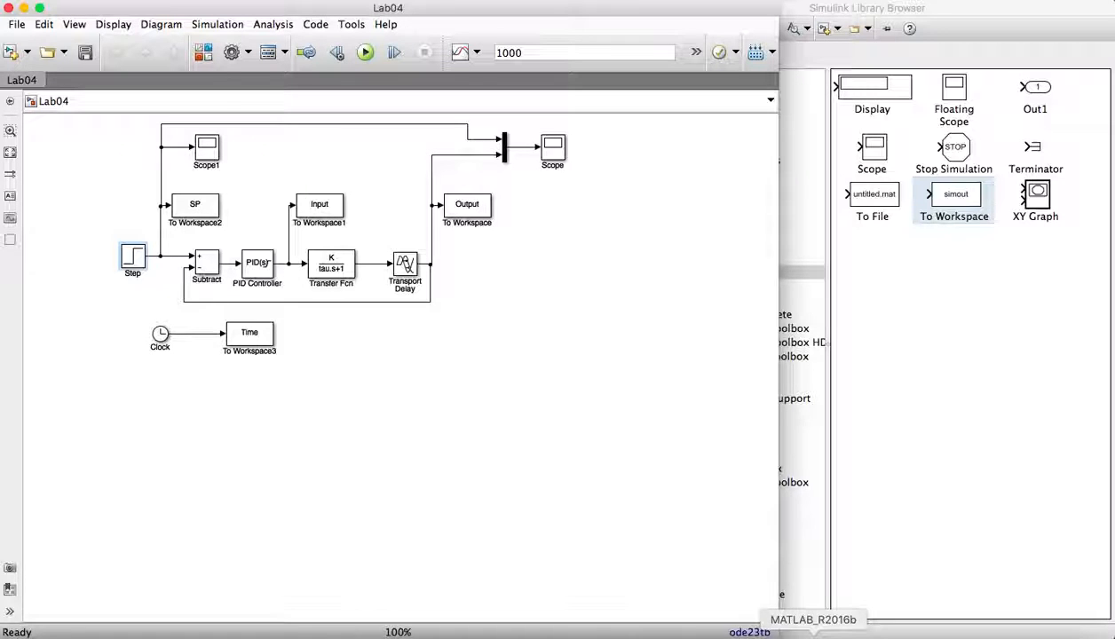
- Switch to the MATLAB editor and review the top of the Lab4.m script
{"action": "left_click", "coordinate": [803, 162]}
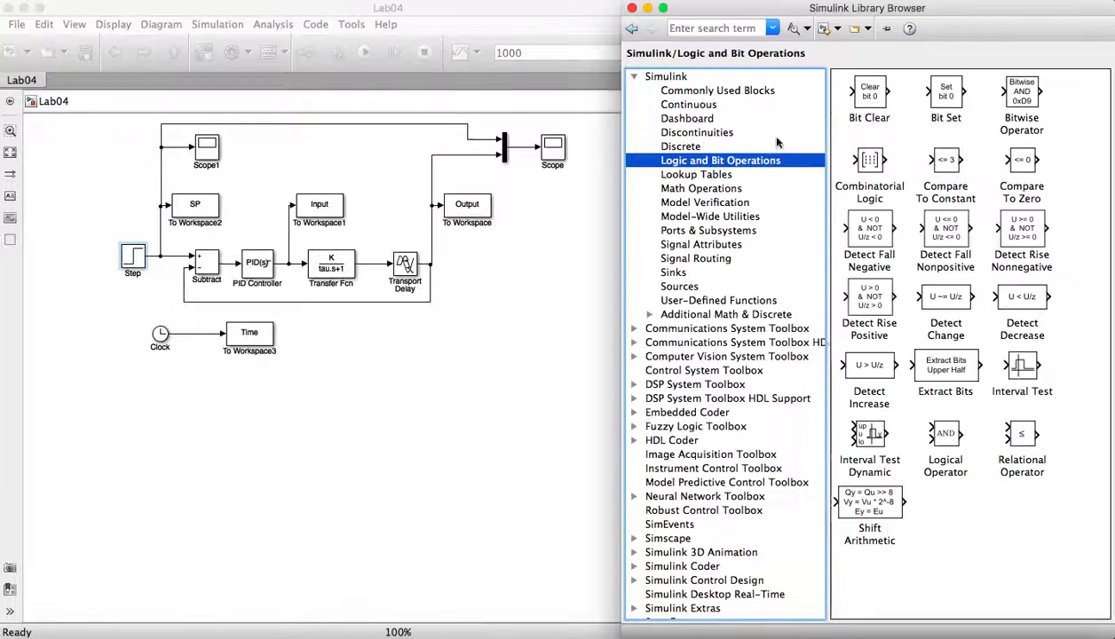
{"action": "left_click", "coordinate": [631, 8]}
{"action": "left_click", "coordinate": [842, 418]}
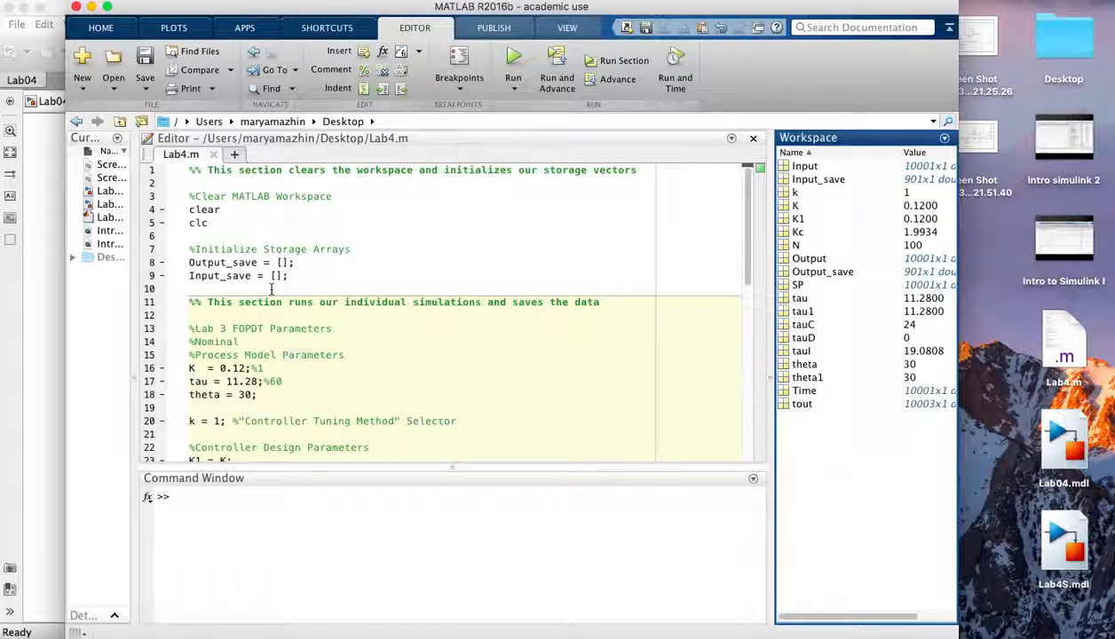
{"action": "scroll", "coordinate": [271, 288], "scroll_direction": "down", "scroll_amount": 2}
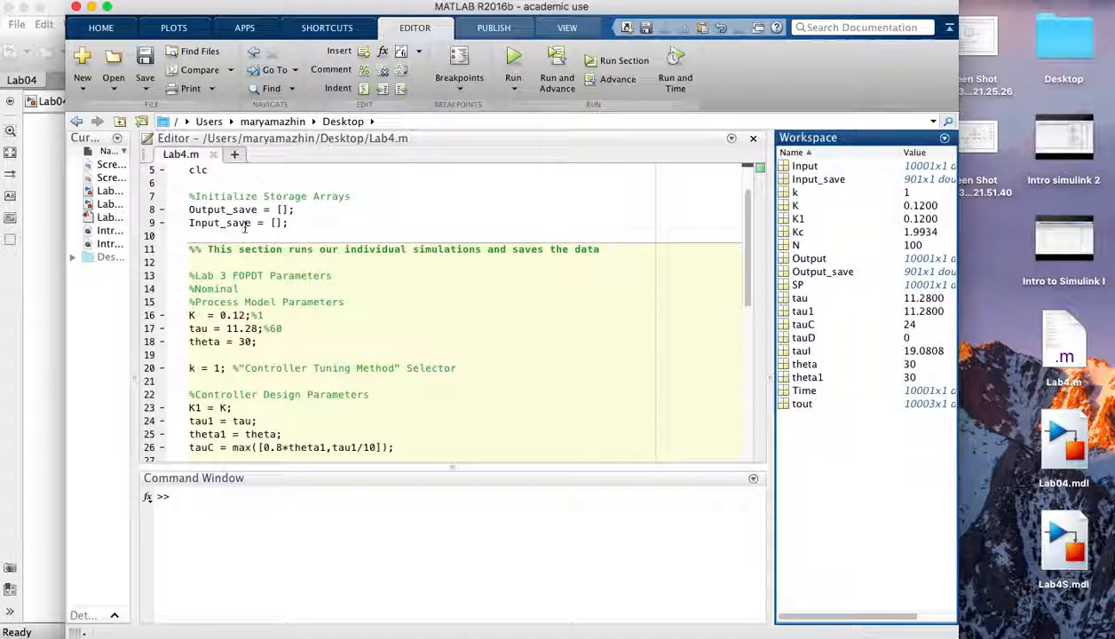
{"action": "scroll", "coordinate": [228, 232], "scroll_direction": "down", "scroll_amount": 3}
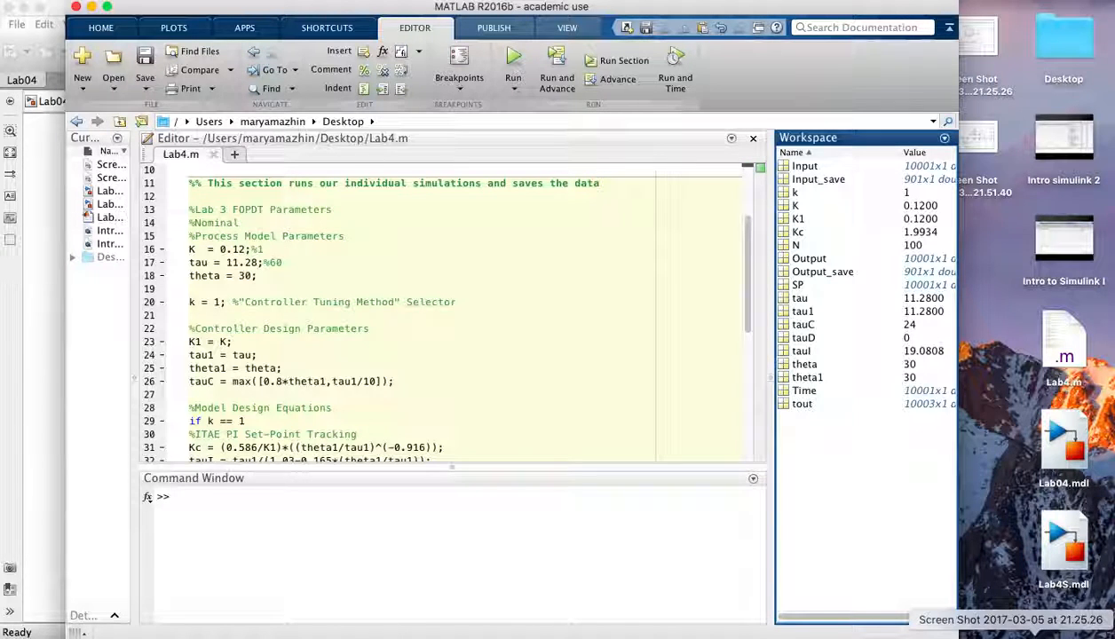
- Open the problem-statement screenshot on the desktop to review the tank transfer function, then close it
{"action": "left_click", "coordinate": [1032, 637]}
{"action": "left_click_drag", "start_coordinate": [581, 12], "coordinate": [745, 25]}
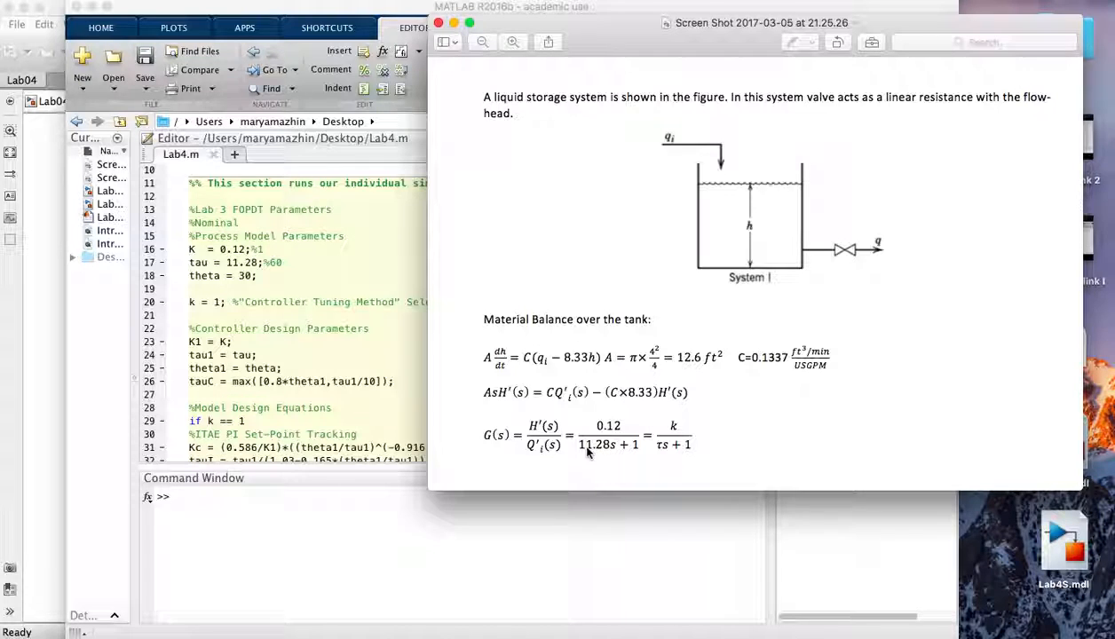
{"action": "left_click", "coordinate": [454, 23]}
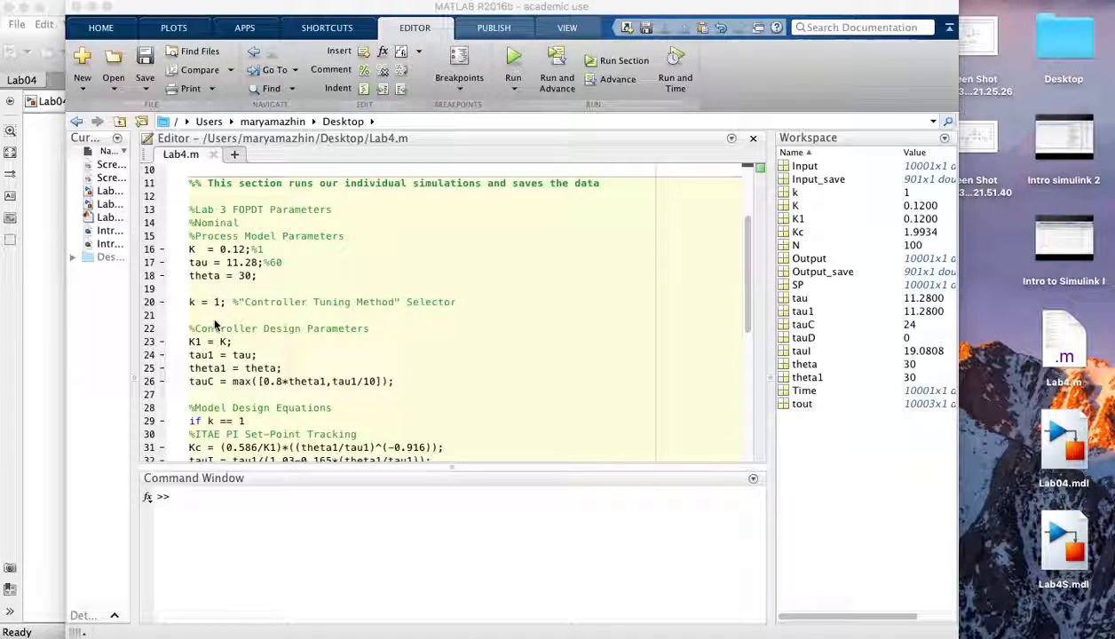
- Scroll through the Lab4.m script to review the controller design equations and the simulation call
{"action": "scroll", "coordinate": [213, 355], "scroll_direction": "down", "scroll_amount": 5}
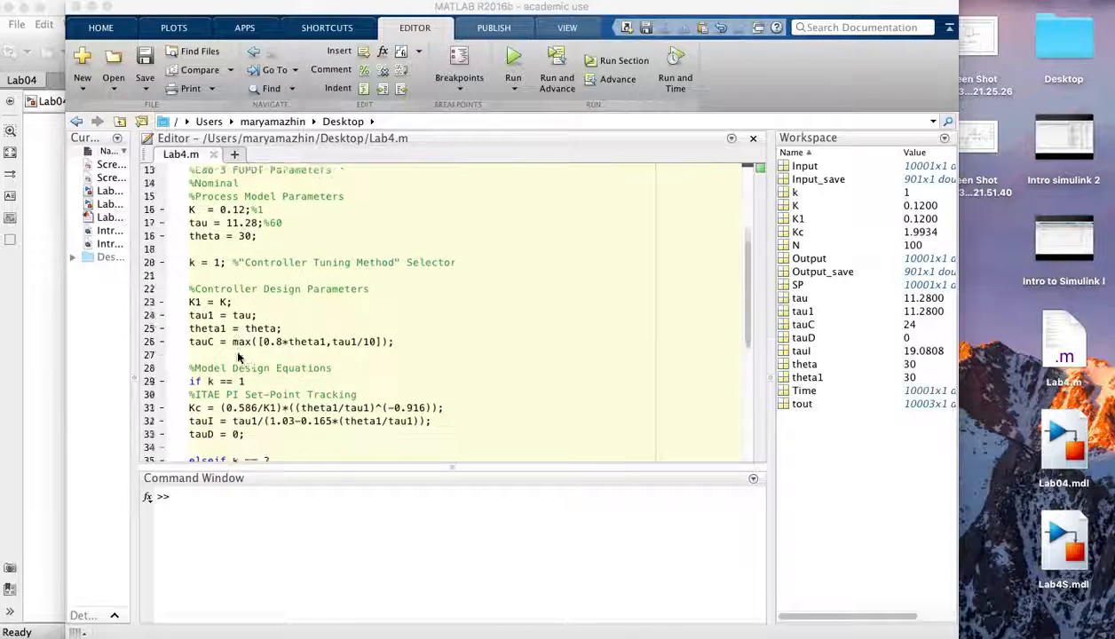
{"action": "scroll", "coordinate": [285, 258], "scroll_direction": "down", "scroll_amount": 4}
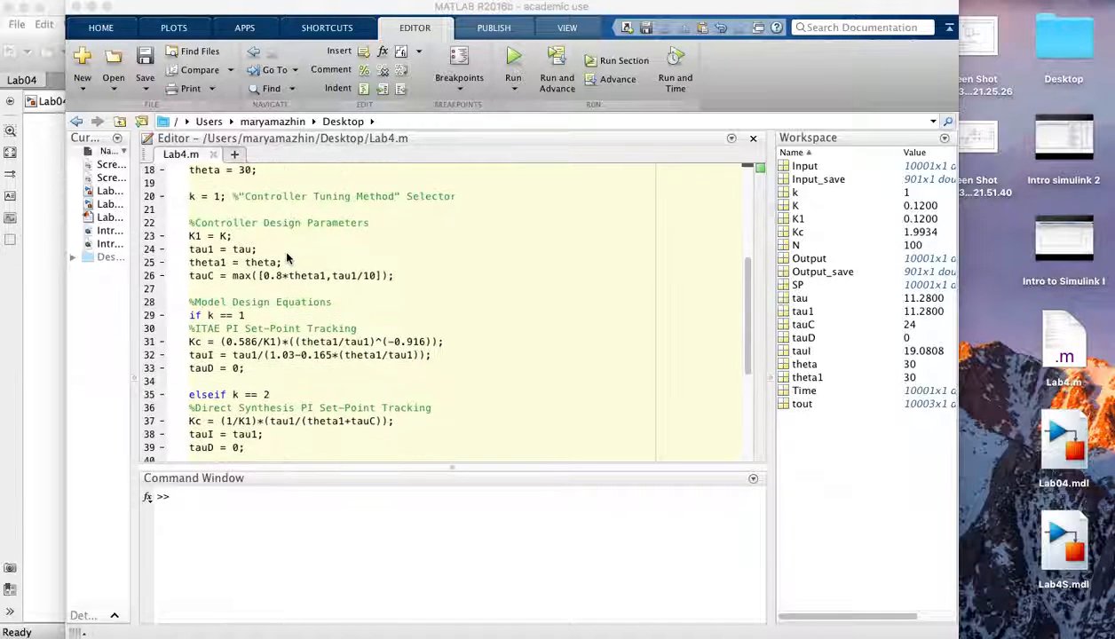
{"action": "scroll", "coordinate": [275, 230], "scroll_direction": "down", "scroll_amount": 1}
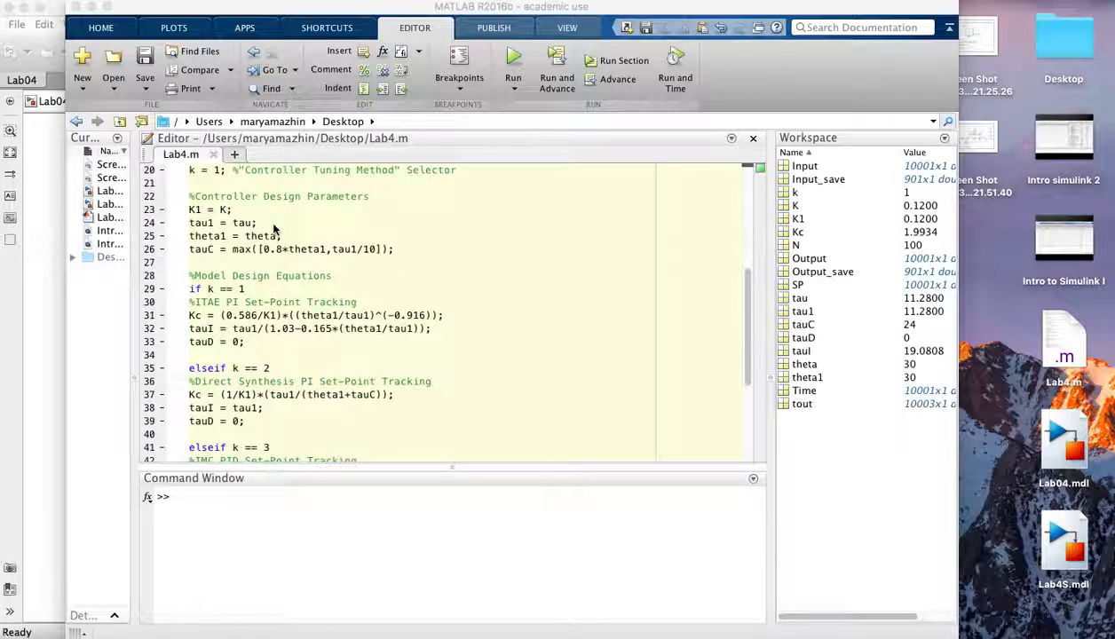
{"action": "scroll", "coordinate": [244, 286], "scroll_direction": "down", "scroll_amount": 1}
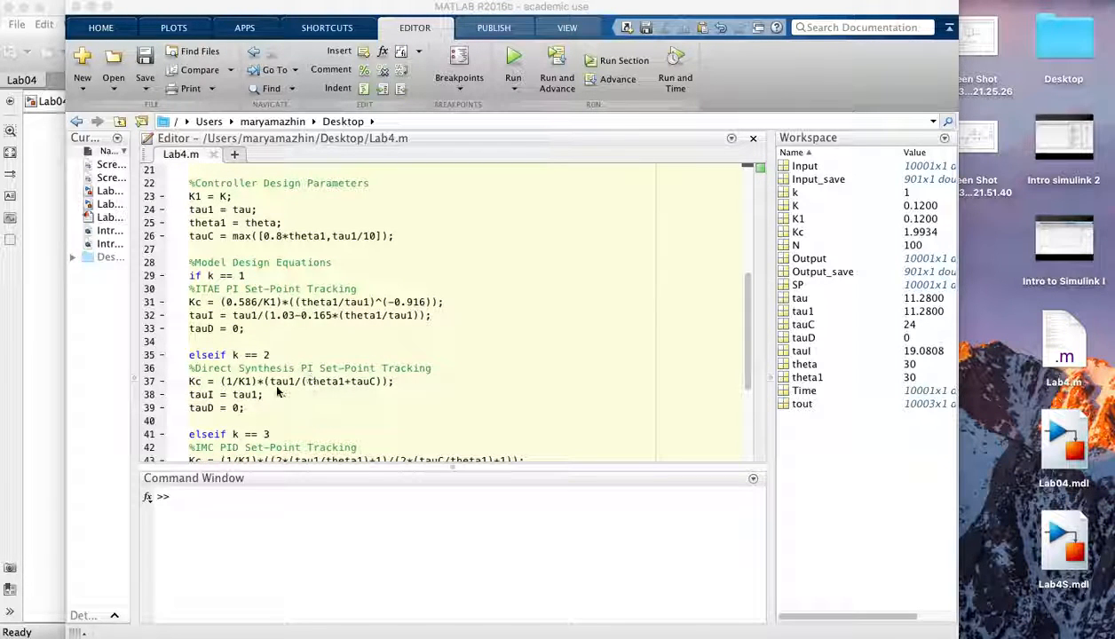
{"action": "scroll", "coordinate": [361, 402], "scroll_direction": "down", "scroll_amount": 2}
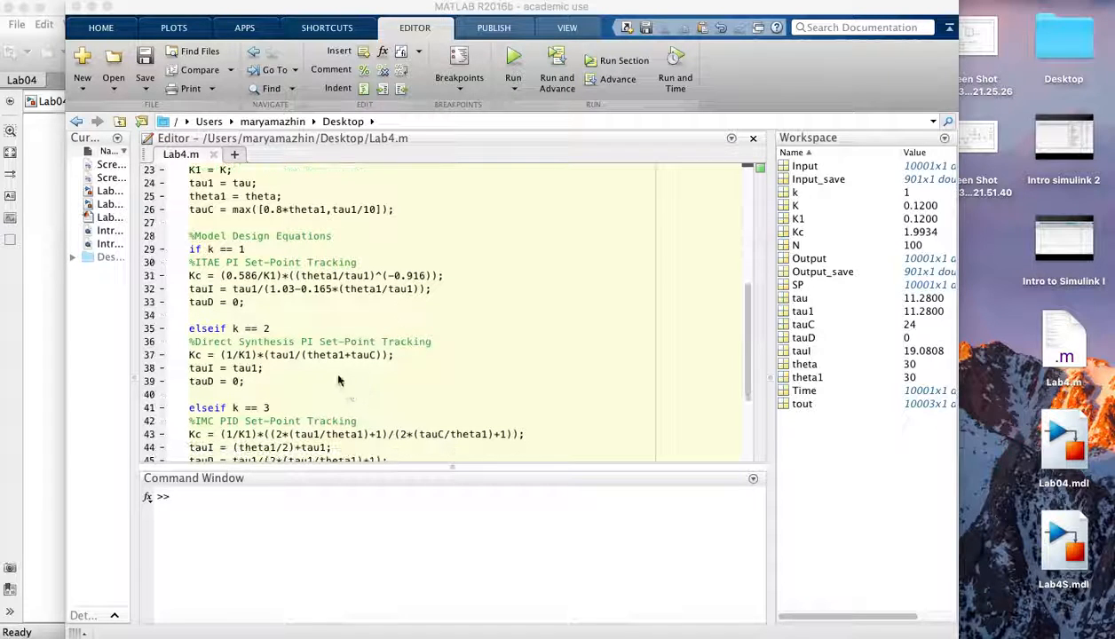
{"action": "scroll", "coordinate": [302, 359], "scroll_direction": "down", "scroll_amount": 1}
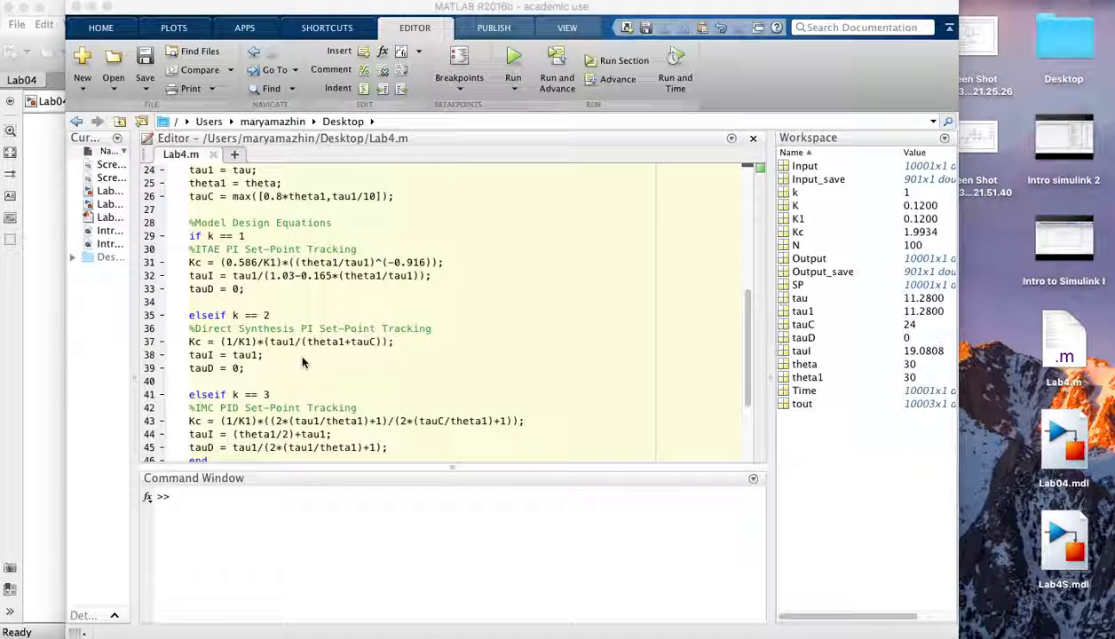
{"action": "scroll", "coordinate": [301, 362], "scroll_direction": "down", "scroll_amount": 2}
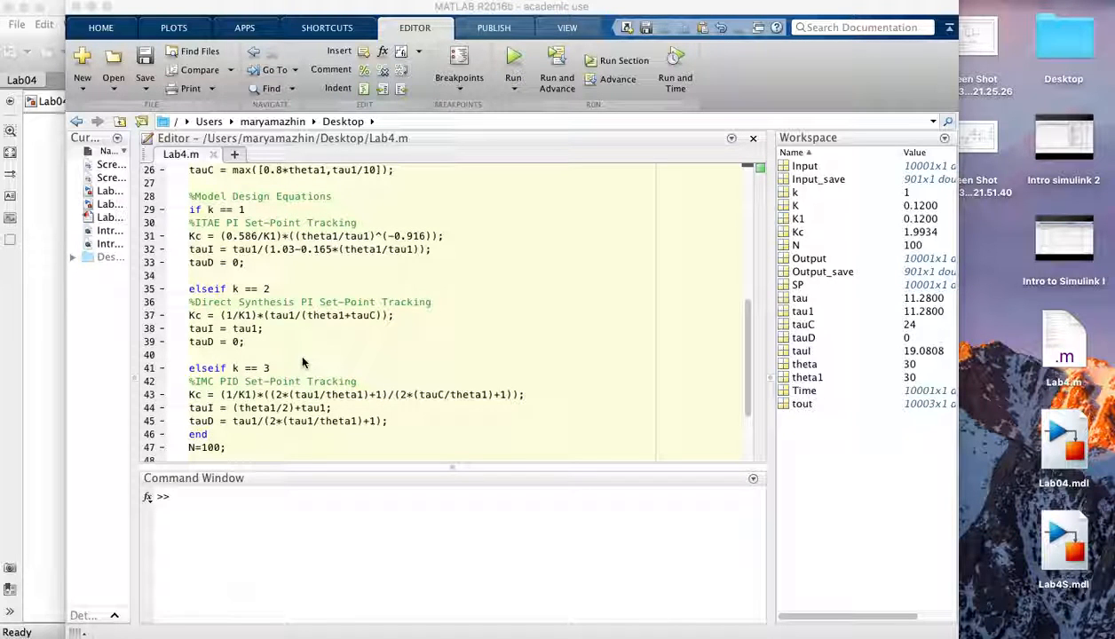
{"action": "scroll", "coordinate": [302, 362], "scroll_direction": "down", "scroll_amount": 8}
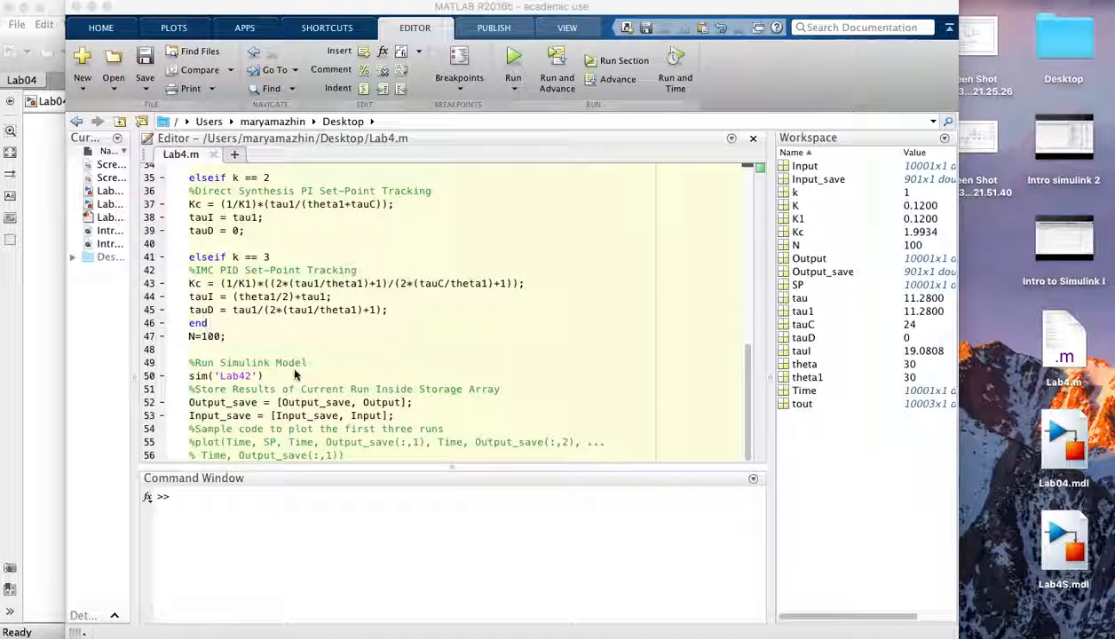
- Try to run the Lab4.m script
{"action": "left_click", "coordinate": [497, 145]}
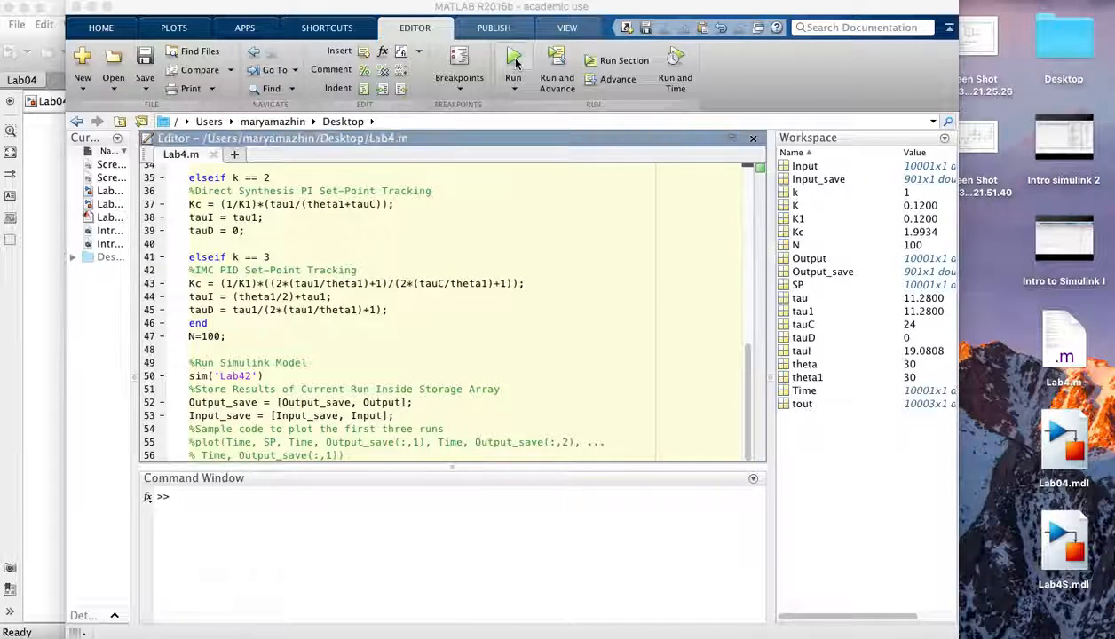
{"action": "left_click", "coordinate": [514, 61]}
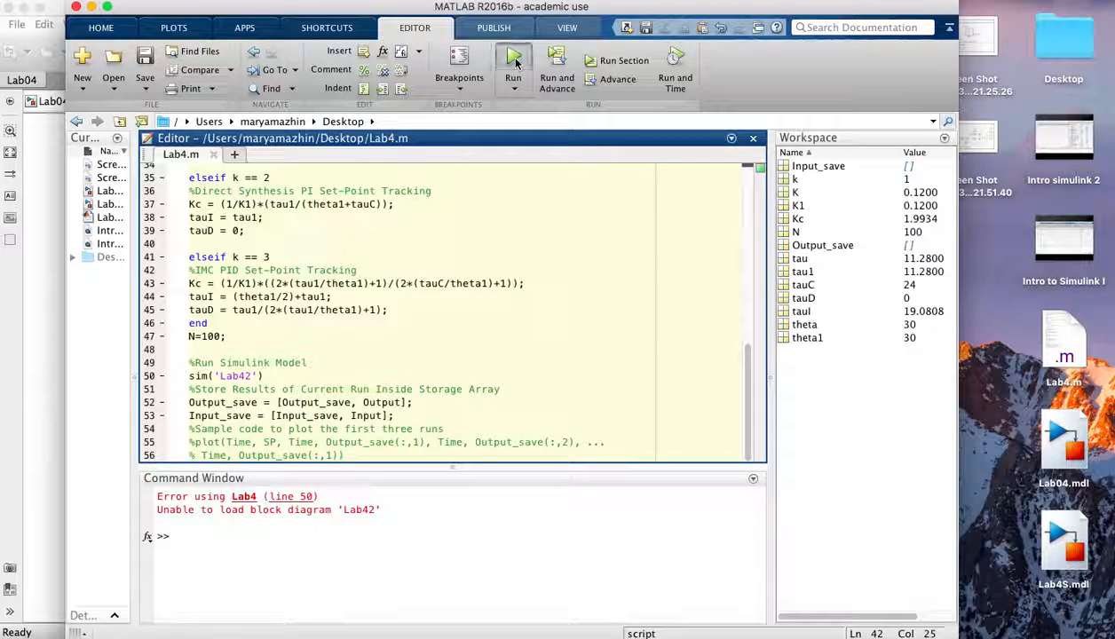
- Change the model name in the script's sim call to Lab04 and run the script again
{"action": "left_click", "coordinate": [249, 377]}
{"action": "key", "text": "BackSpace"}
{"action": "key", "text": "BackSpace"}
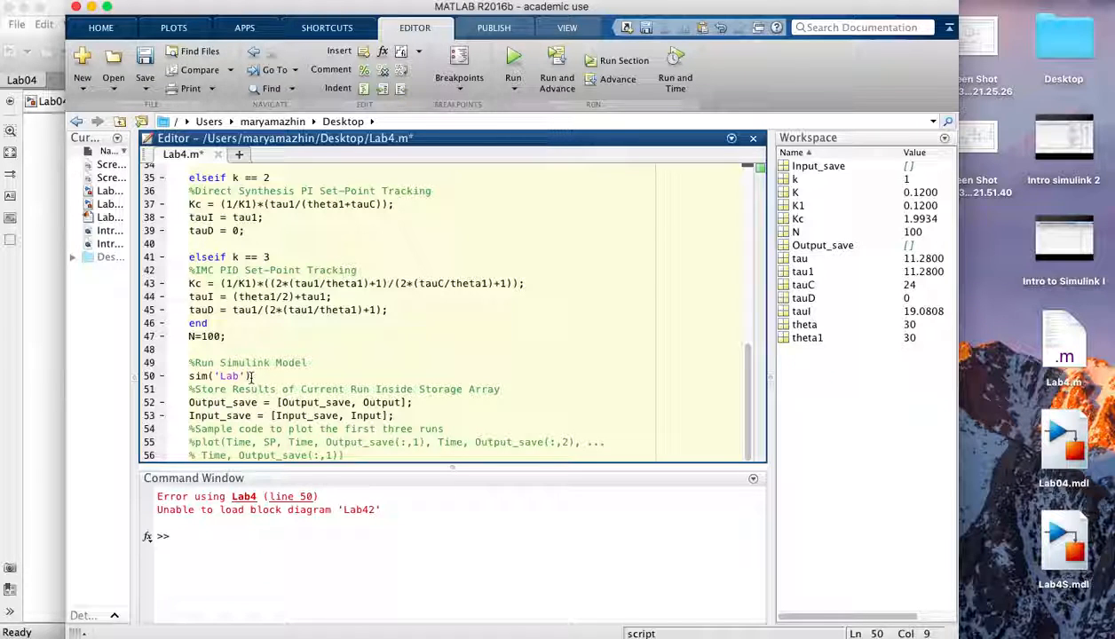
{"action": "type", "text": "04"}
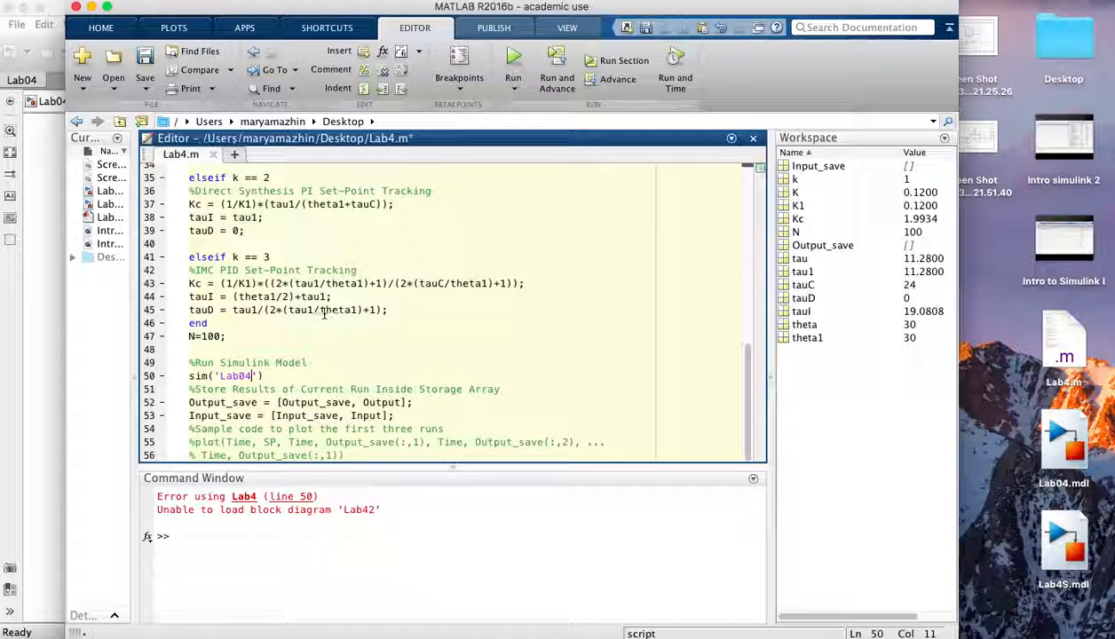
{"action": "left_click", "coordinate": [514, 60]}
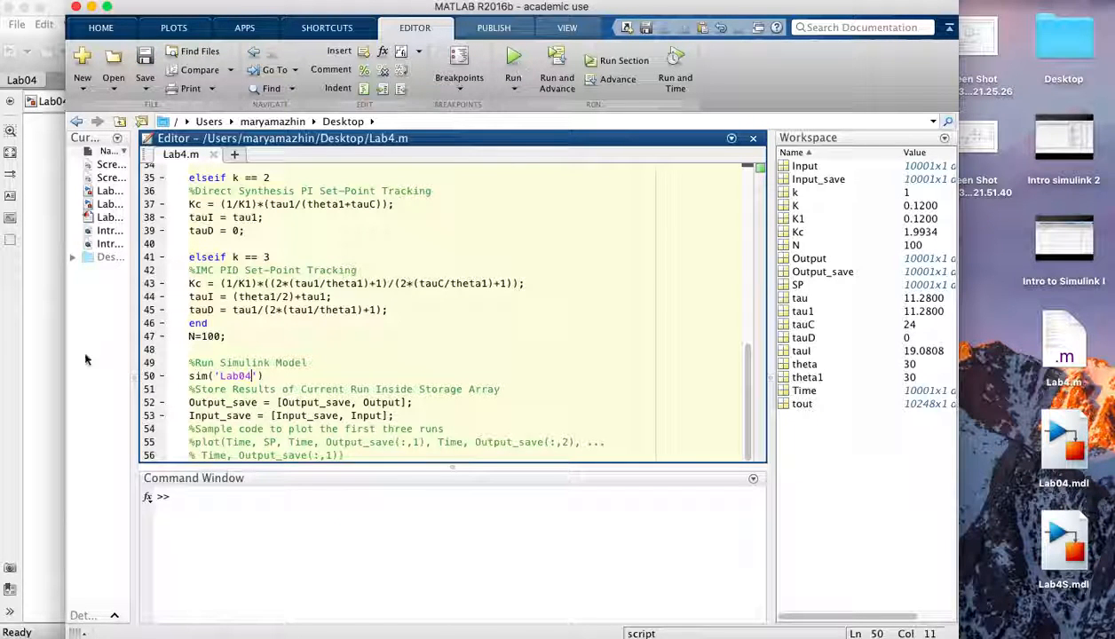
- Run the Lab04 simulation and open the Scope, enlarging it to view the response
{"action": "left_click", "coordinate": [47, 355]}
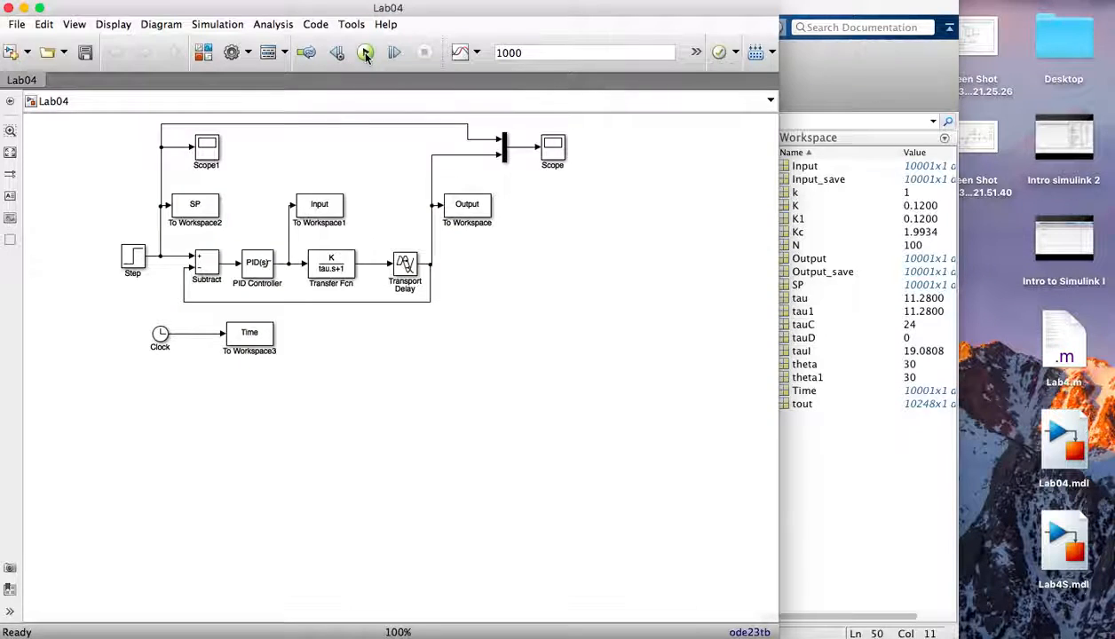
{"action": "left_click", "coordinate": [365, 53]}
{"action": "double_click", "coordinate": [554, 148]}
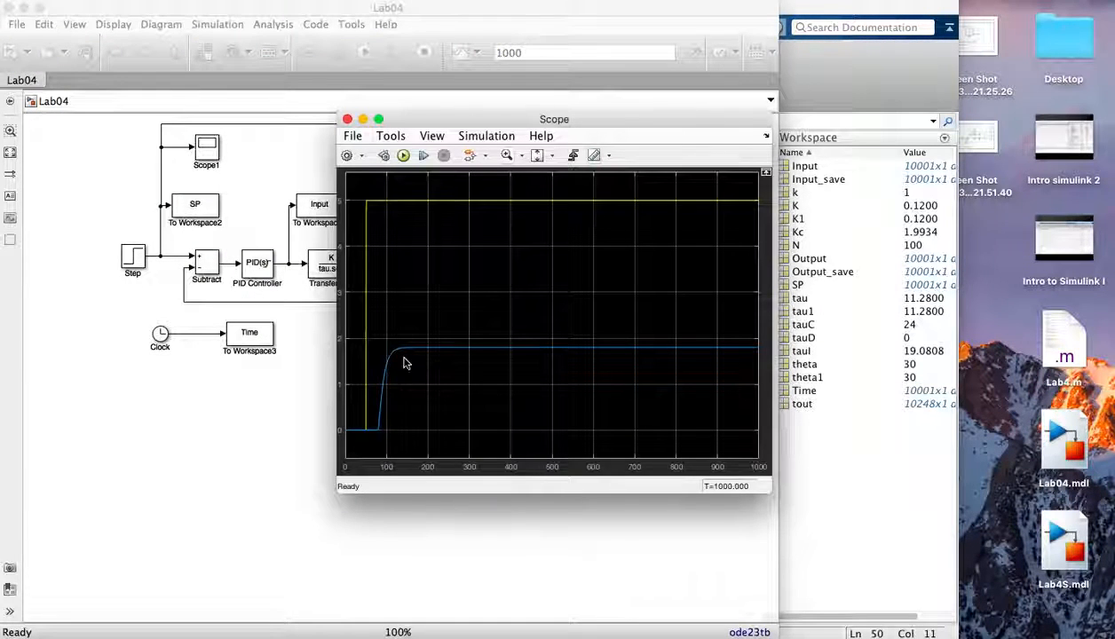
{"action": "left_click_drag", "start_coordinate": [770, 488], "coordinate": [972, 527]}
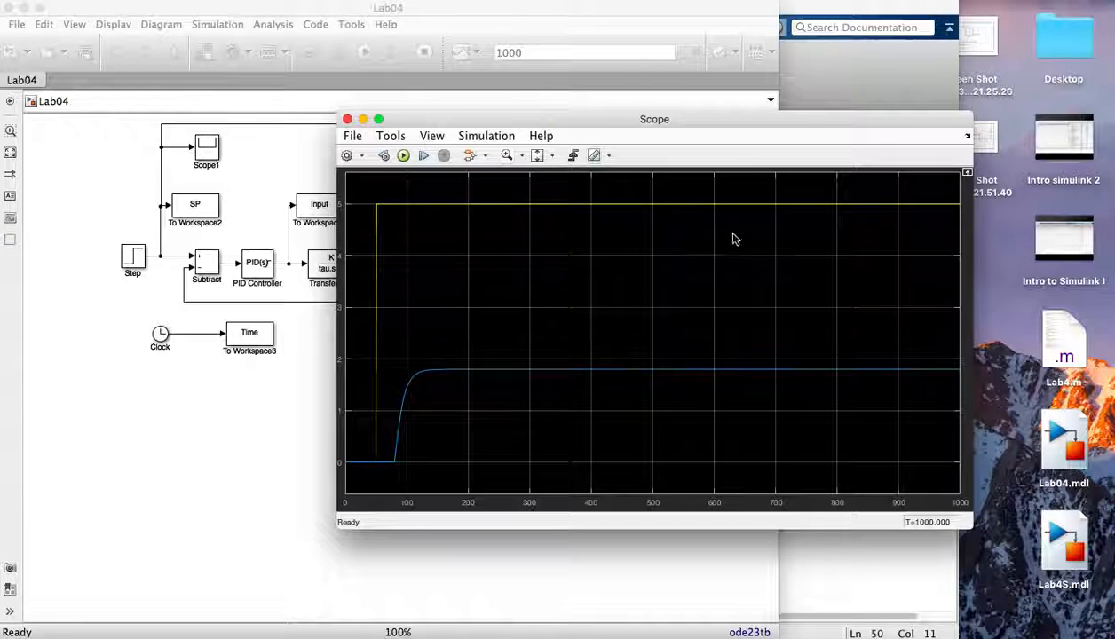
- Set the Step block's final value to 1, apply it, and rerun the simulation
{"action": "double_click", "coordinate": [134, 257]}
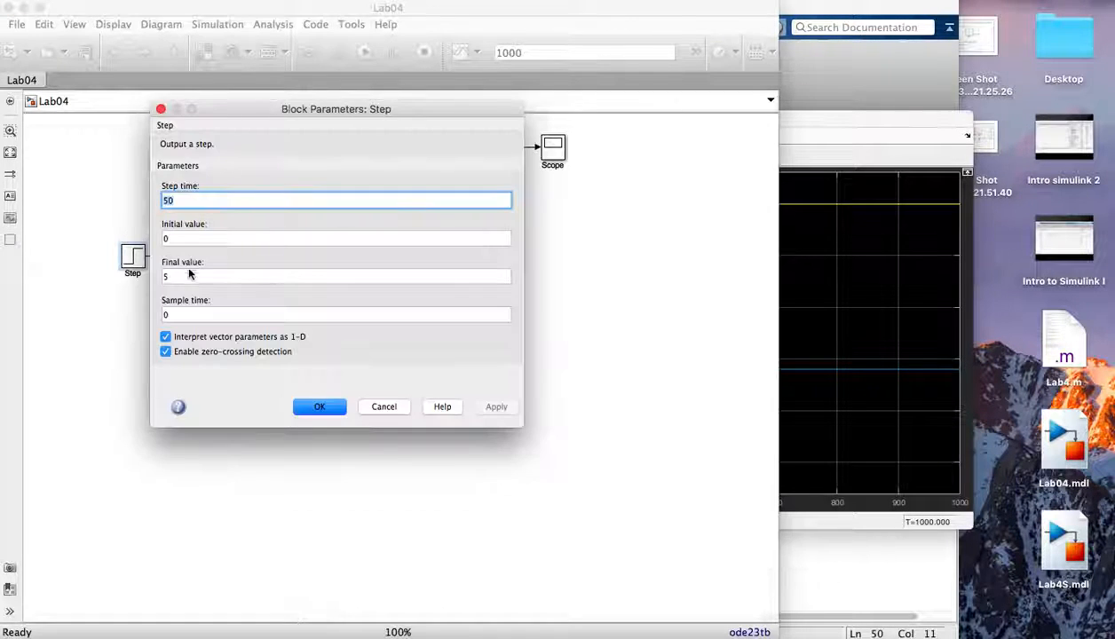
{"action": "left_click", "coordinate": [175, 278]}
{"action": "key", "text": "BackSpace"}
{"action": "type", "text": "1"}
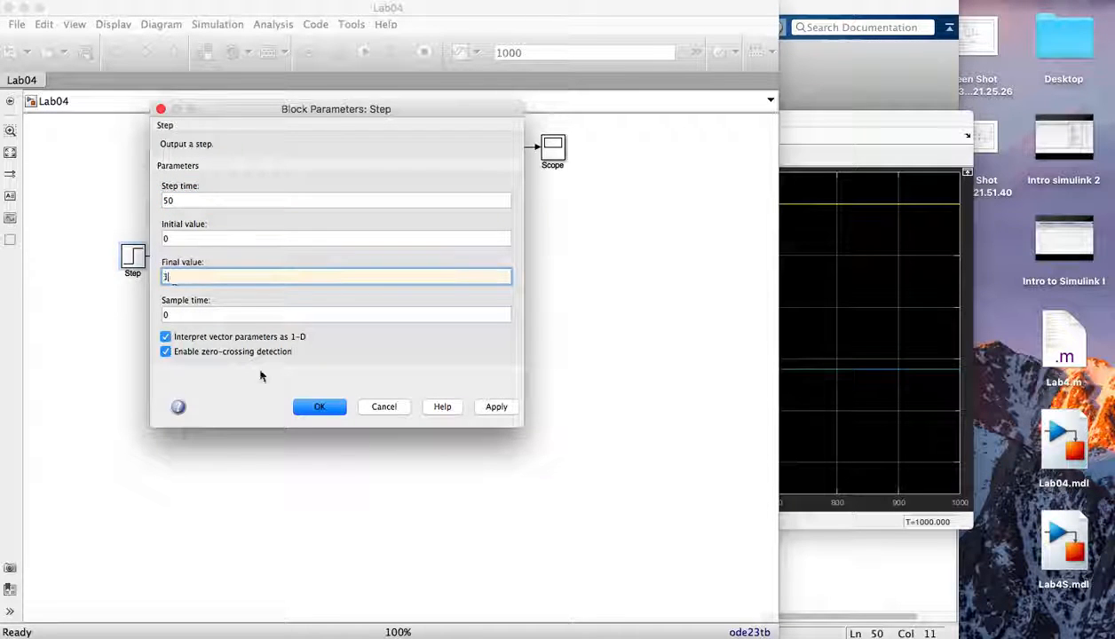
{"action": "left_click", "coordinate": [499, 409]}
{"action": "left_click", "coordinate": [317, 406]}
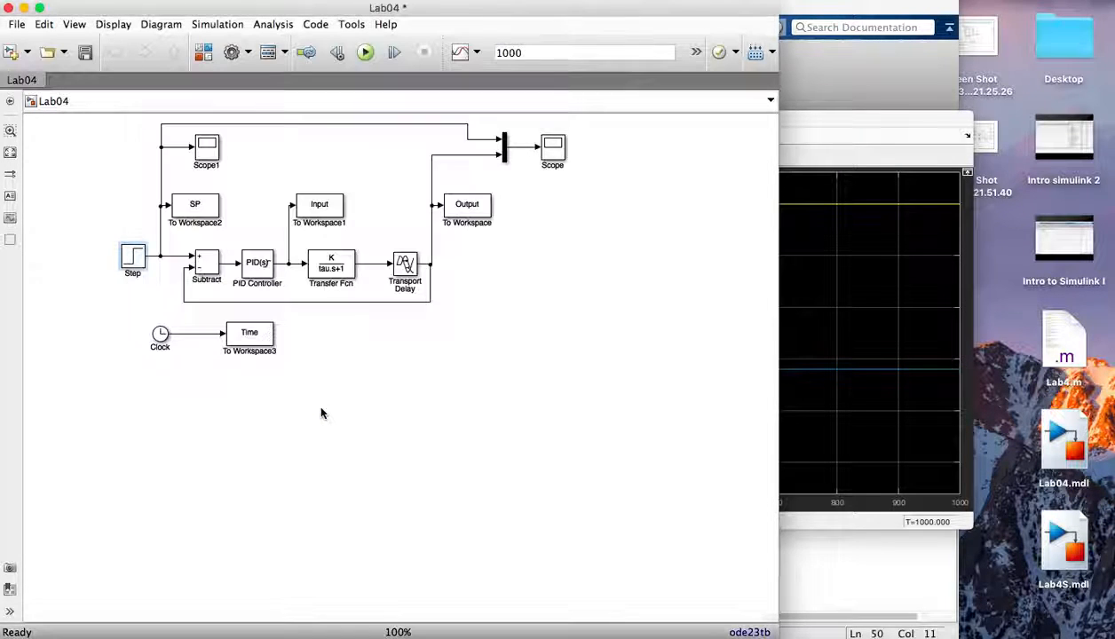
{"action": "left_click", "coordinate": [364, 52]}
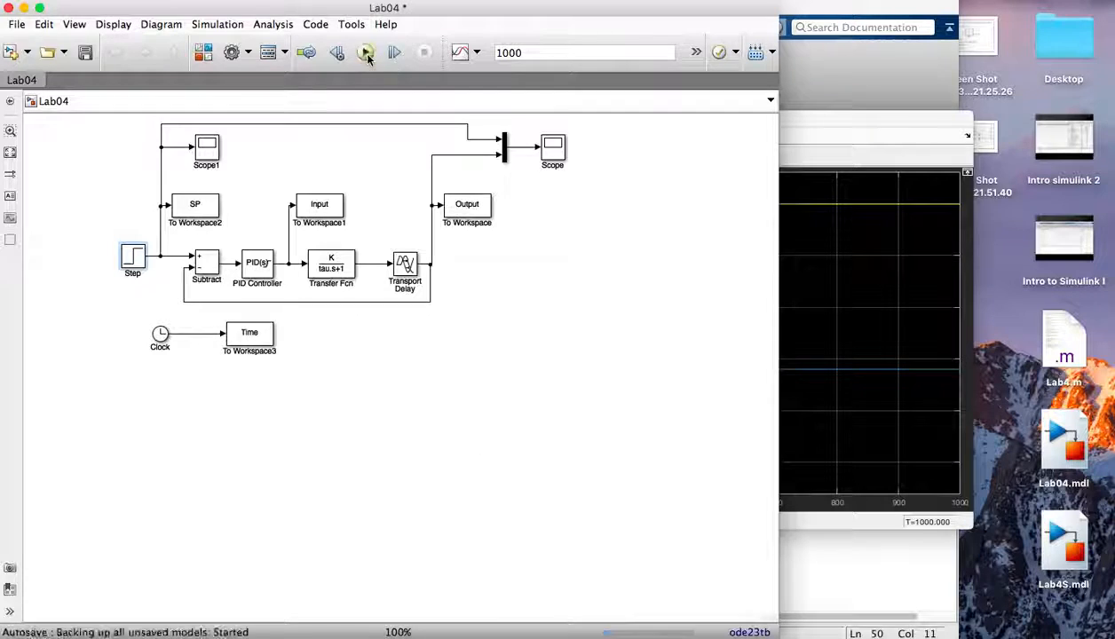